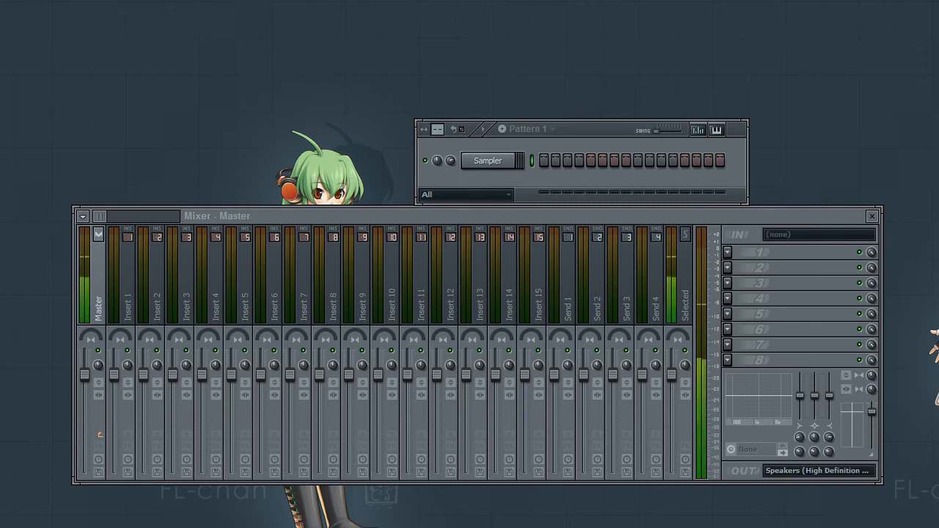
Step: Load Kick Basic, Snare Basic, Clap Basic, CB_Hat and Hat Basic samples as channels in that order, replacing the default Sampler
left_click_drag(0, 220, 493, 160)
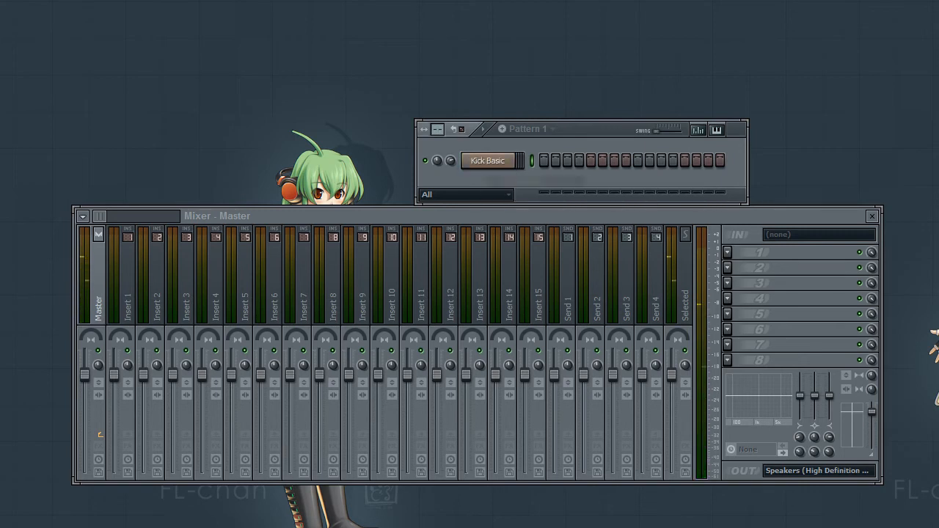
left_click_drag(0, 220, 512, 177)
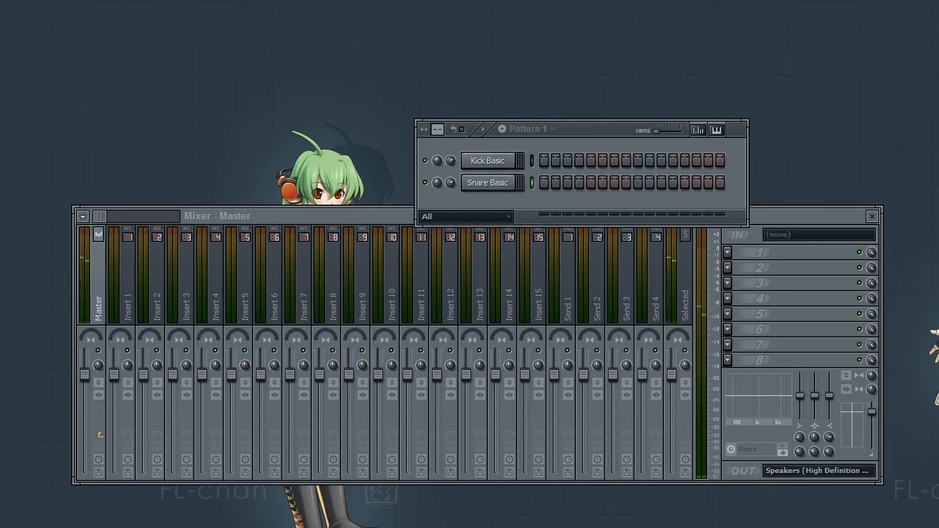
left_click_drag(0, 220, 649, 209)
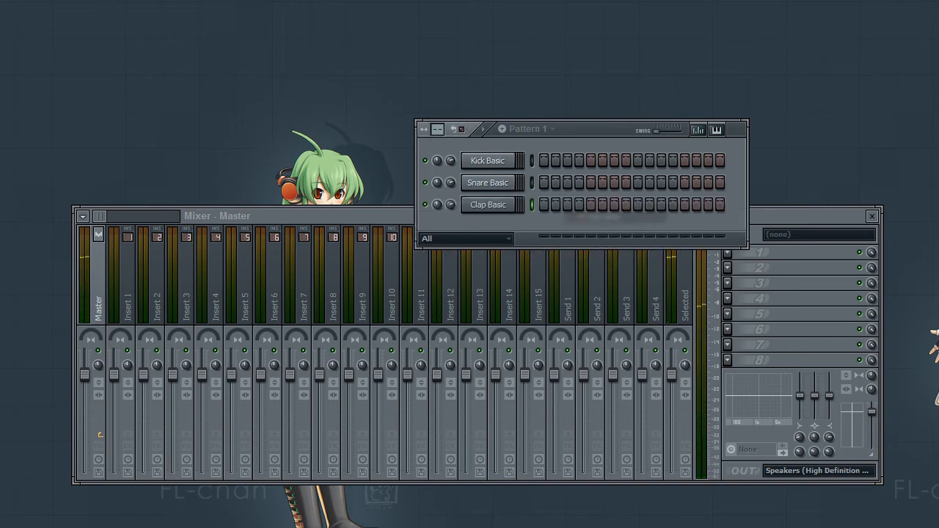
left_click_drag(938, 239, 625, 225)
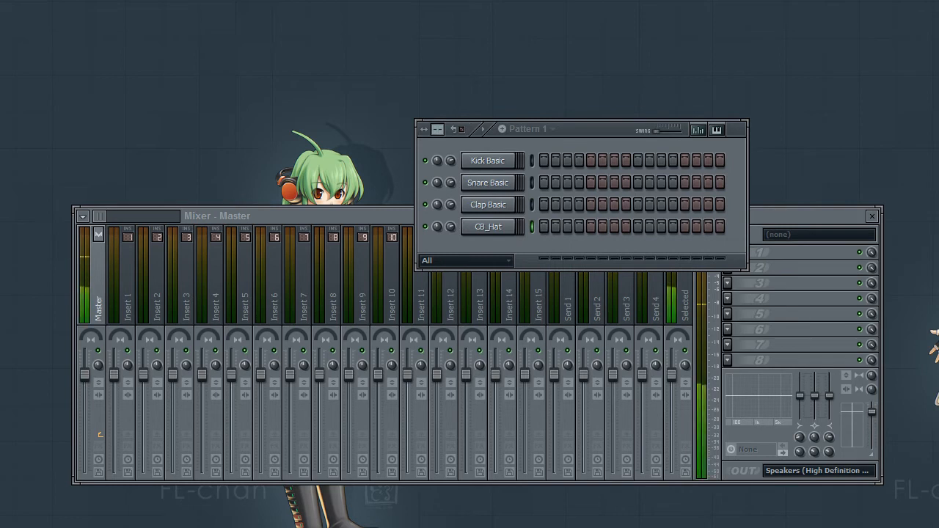
left_click_drag(938, 411, 552, 246)
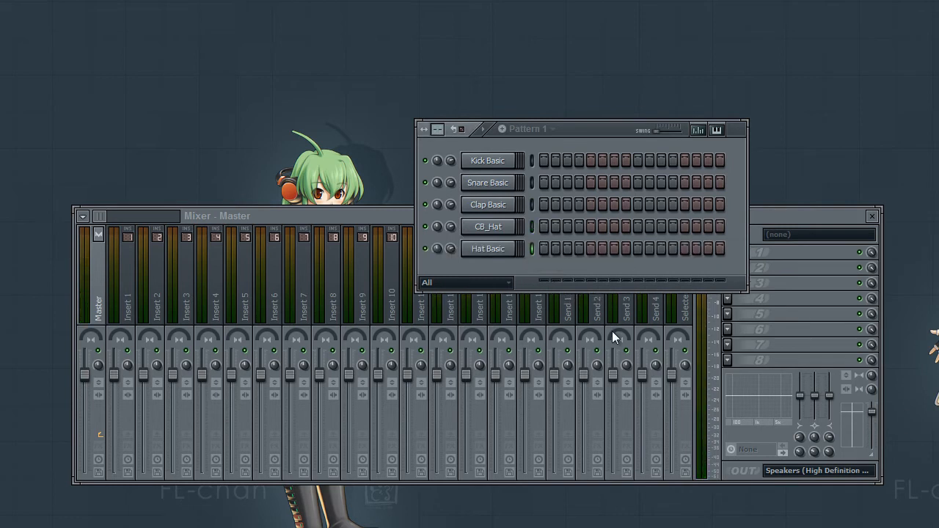
Step: Program the kick on step 1 and both the snare and the clap on step 9 of Pattern 1
left_click(487, 160)
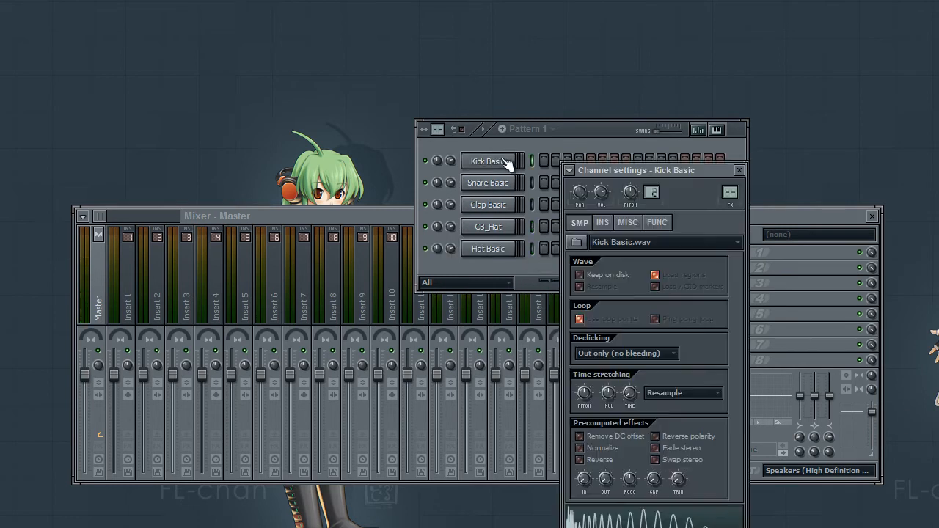
left_click(544, 160)
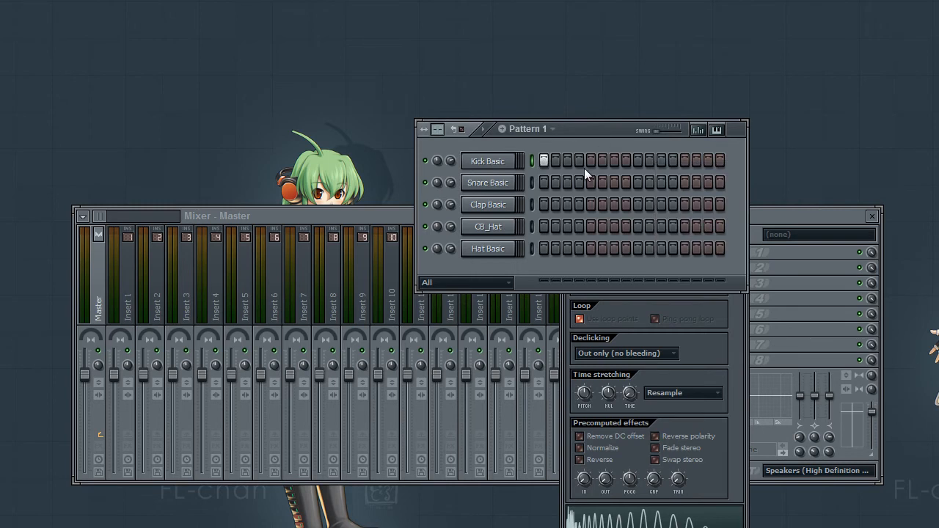
left_click(637, 183)
left_click(638, 205)
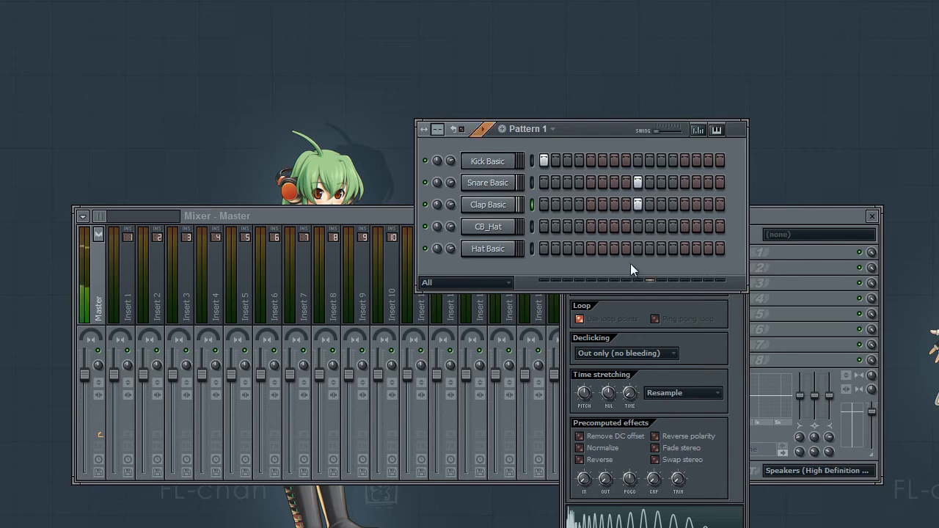
Step: Add a CB_Hat hit on step 6 and Hat Basic hits on steps 3, 12 and 15, auditioning the pattern
left_click(565, 249)
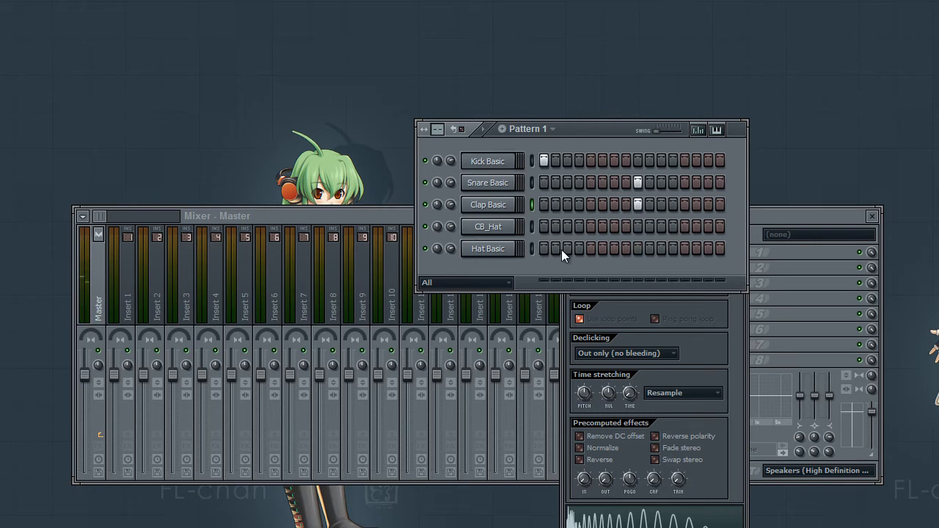
left_click(602, 226)
left_click(556, 250)
left_click(556, 253)
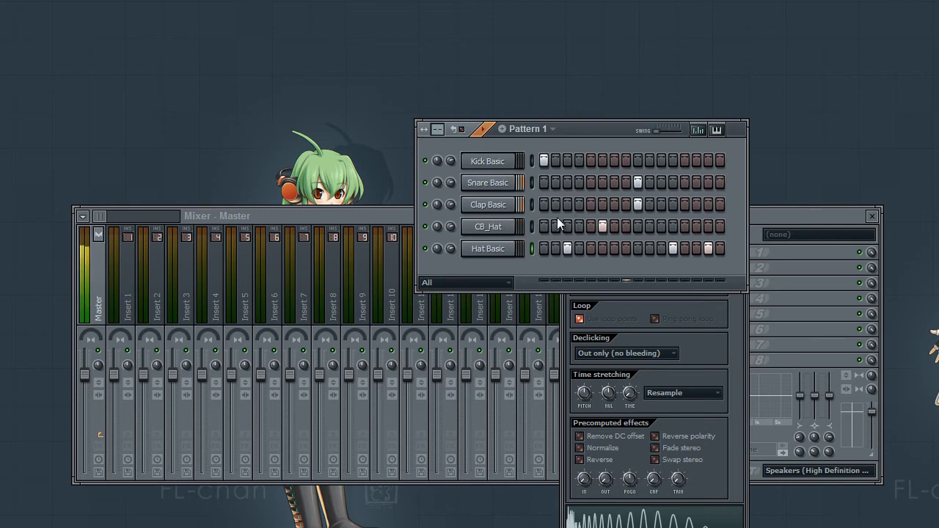
key("space")
Step: Route the Kick Basic, Snare Basic and Clap Basic channels to mixer inserts 2, 3 and 4
left_click_drag(614, 134, 637, 147)
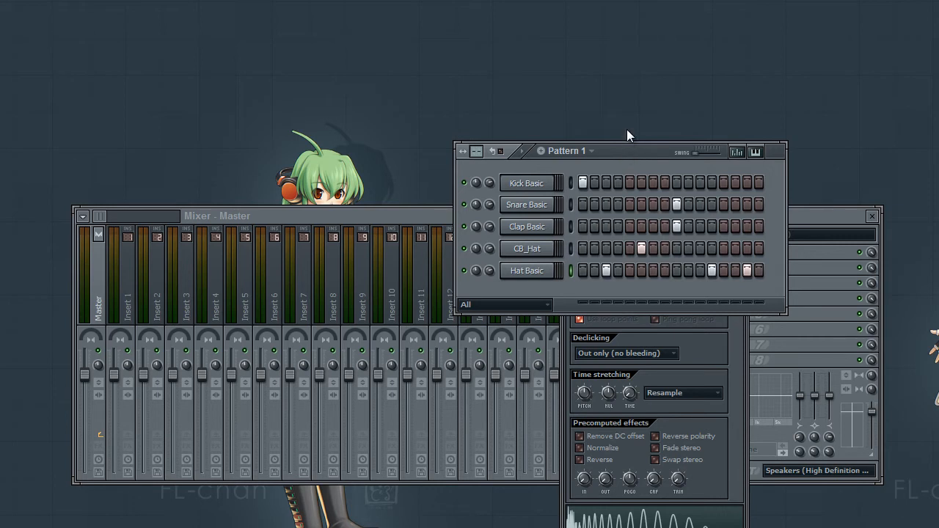
left_click(532, 185)
key("ctrl+l")
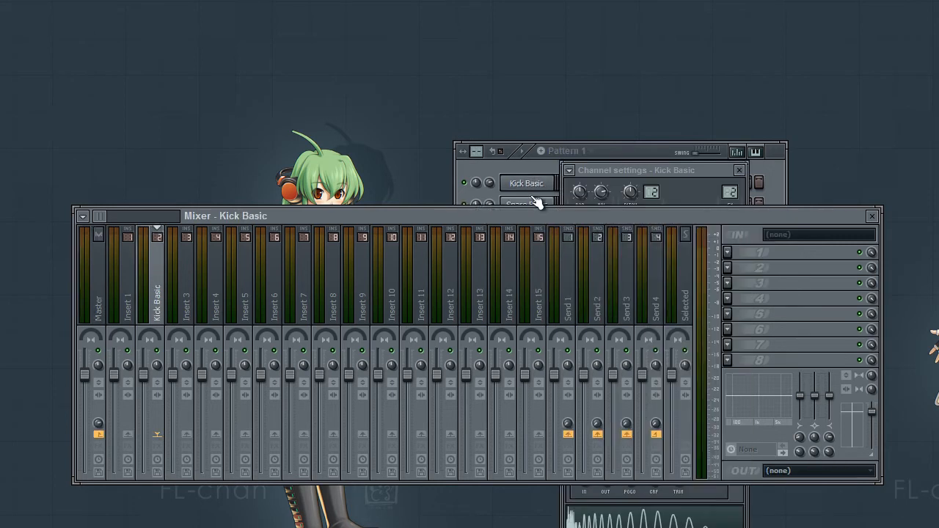
left_click(536, 204)
key("ctrl+l")
left_click(557, 160)
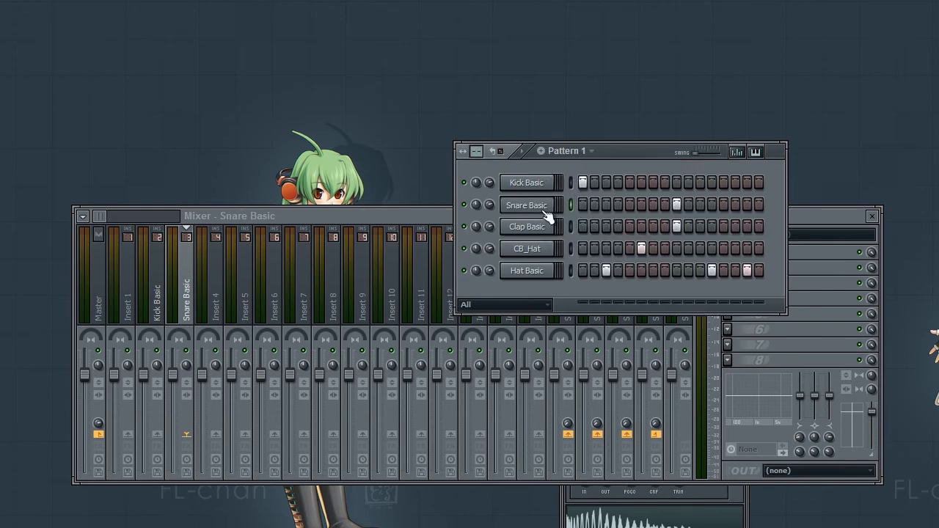
left_click(541, 230)
key("ctrl+l")
left_click(659, 144)
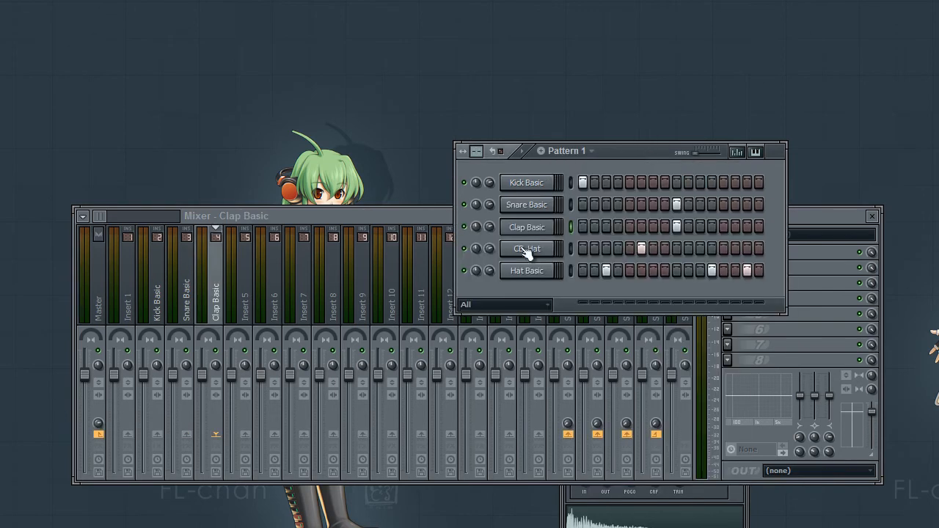
Step: Route the CB_Hat and Hat Basic channels to mixer inserts 5 and 6
left_click(528, 249)
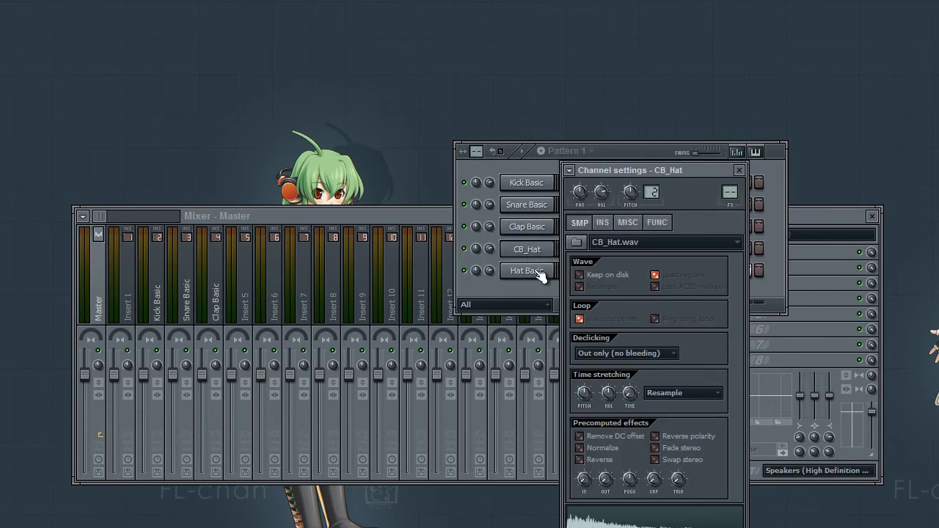
key("ctrl+l")
left_click(539, 274)
left_click(625, 157)
left_click(542, 275)
key("ctrl+l")
Step: Play the pattern and load Fruity Parametric EQ 2 into the first effect slot of the Kick Basic mixer track
left_click(547, 188)
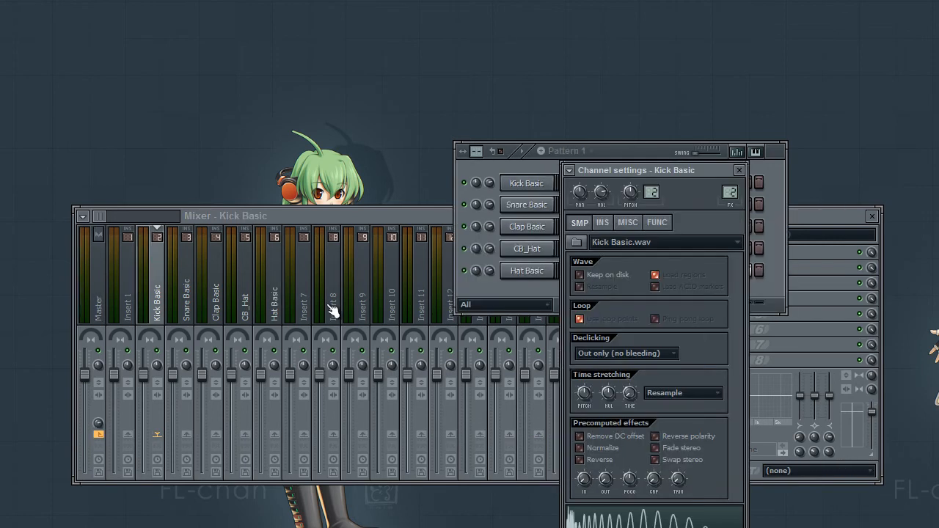
left_click(562, 142)
key("space")
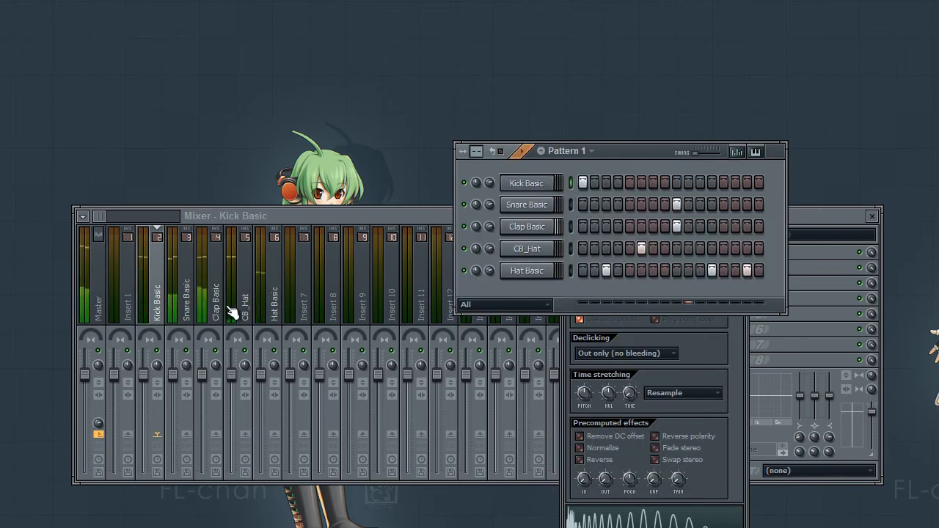
left_click(158, 296)
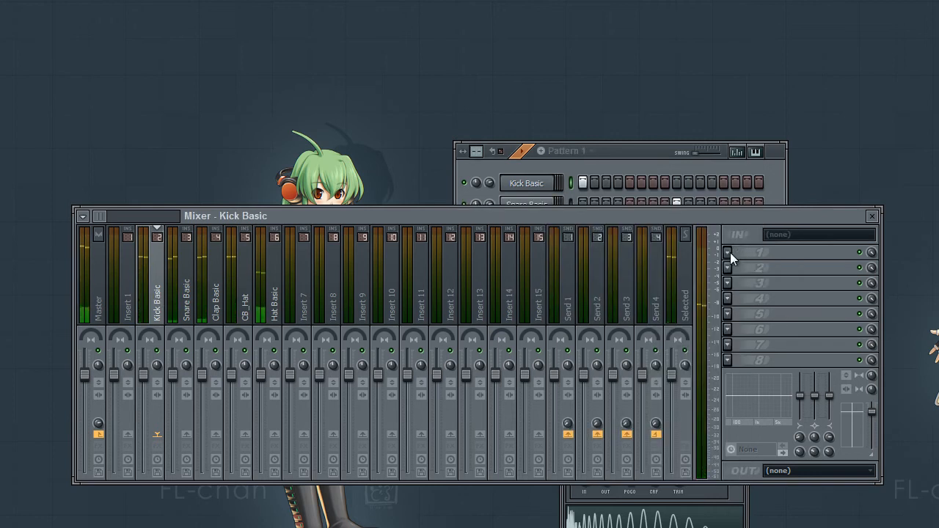
left_click(734, 253)
left_click(833, 456)
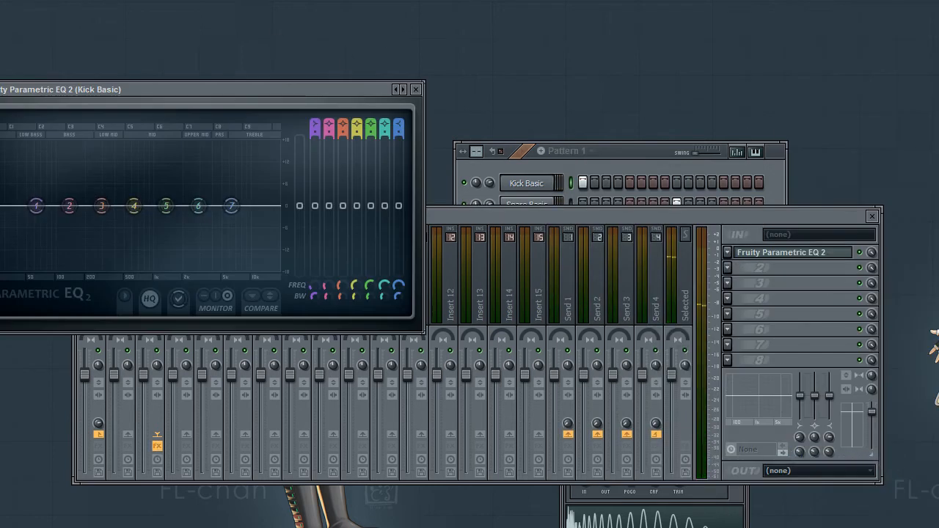
Step: Add further Kick Basic hits on steps 4, 7, 12 and 15 of Pattern 1
left_click(618, 181)
left_click(653, 182)
left_click(710, 182)
Step: Clear all hits from the Hat Basic and CB_Hat channels
left_click(570, 271)
key("ctrl+x")
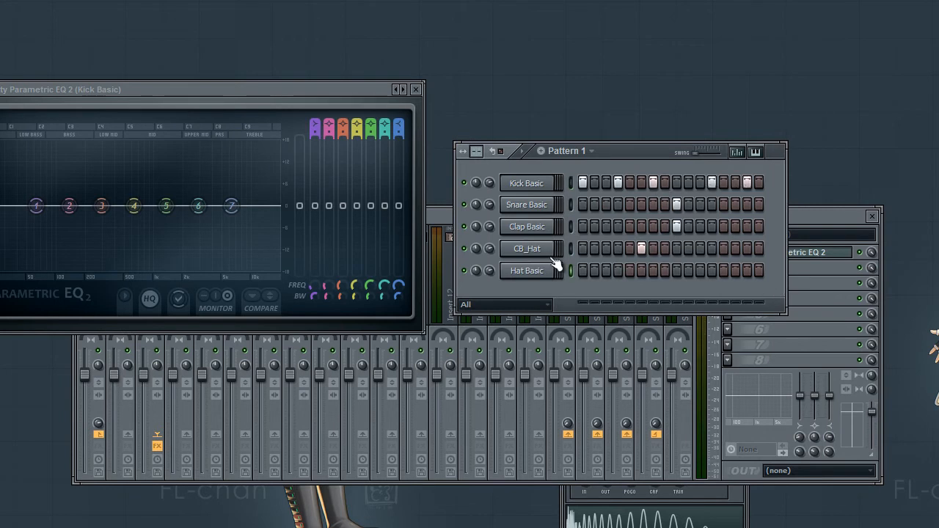
left_click(571, 249)
key("ctrl+x")
Step: Check the kick's spectrum during playback, then boost EQ band 5 and slightly cut band 7
key("space")
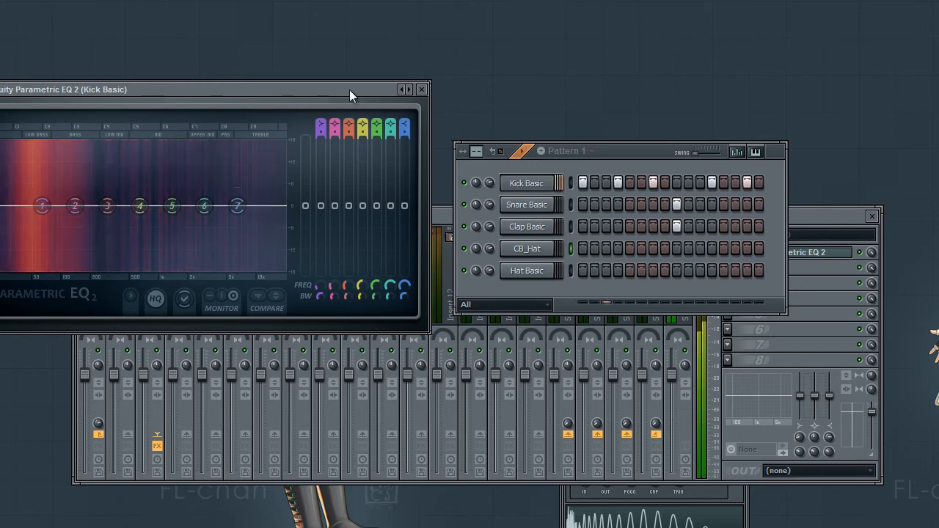
left_click_drag(343, 90, 751, 250)
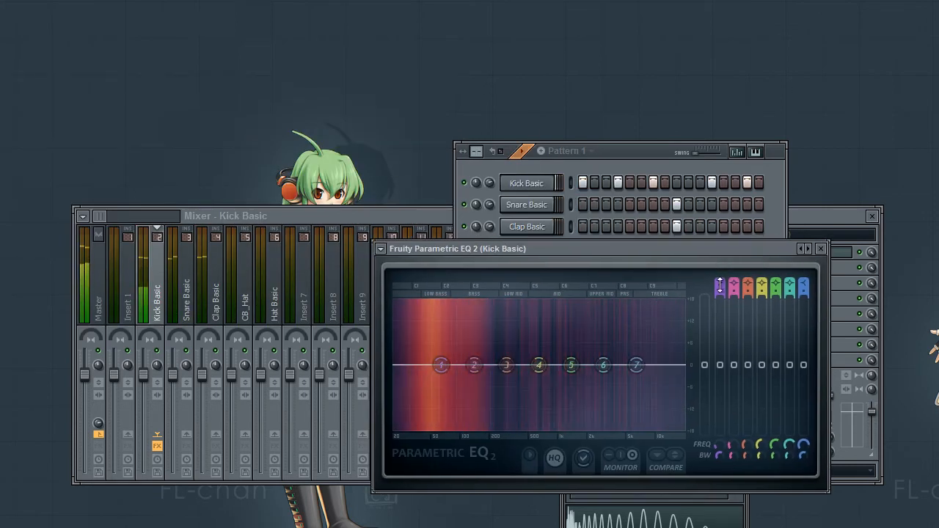
key("space")
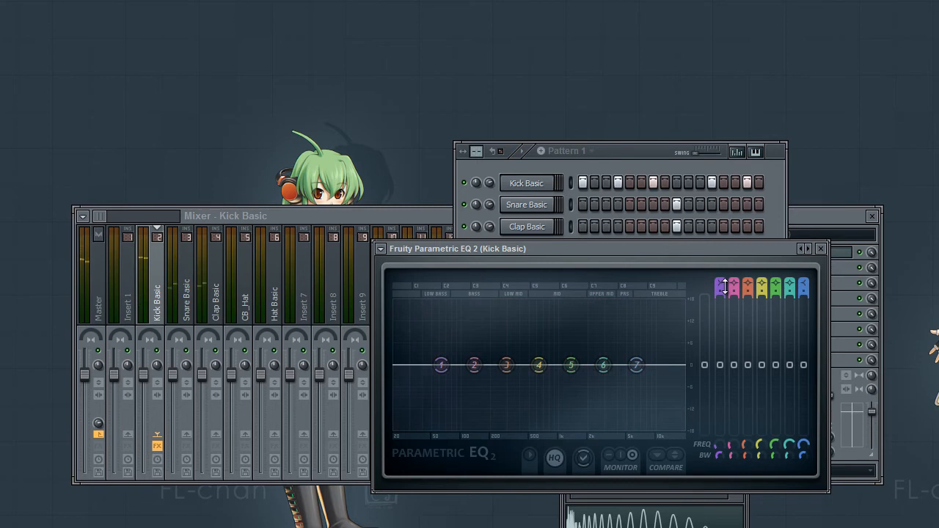
left_click_drag(571, 364, 572, 344)
left_click_drag(636, 364, 634, 370)
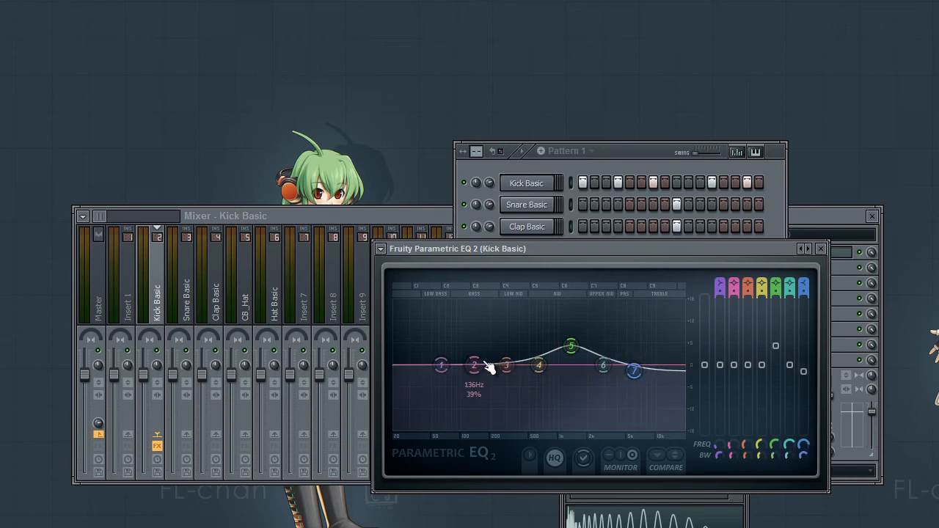
Step: Turn EQ band 1 into a steep high-pass filter on the kick's low end and add a resonant peak at its cutoff
left_click_drag(719, 286, 721, 317)
left_click_drag(719, 453, 720, 455)
left_click_drag(441, 365, 452, 427)
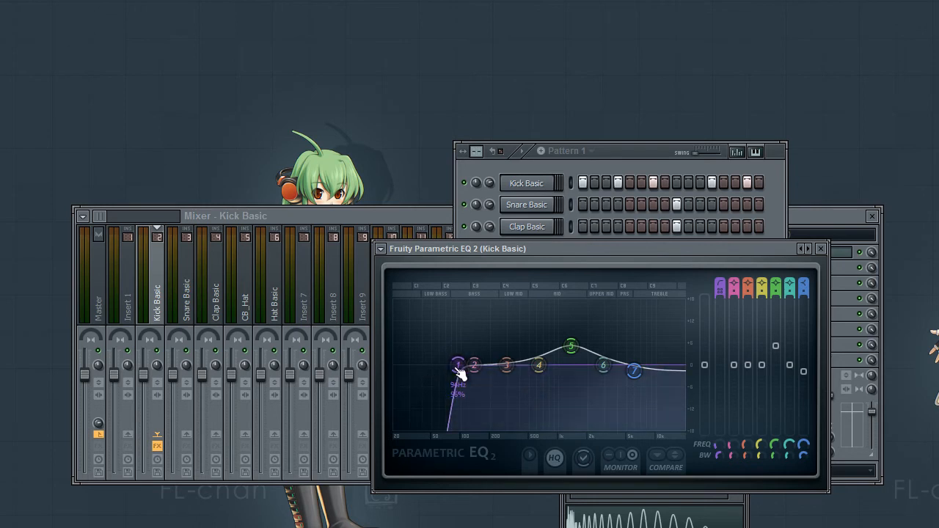
key("space")
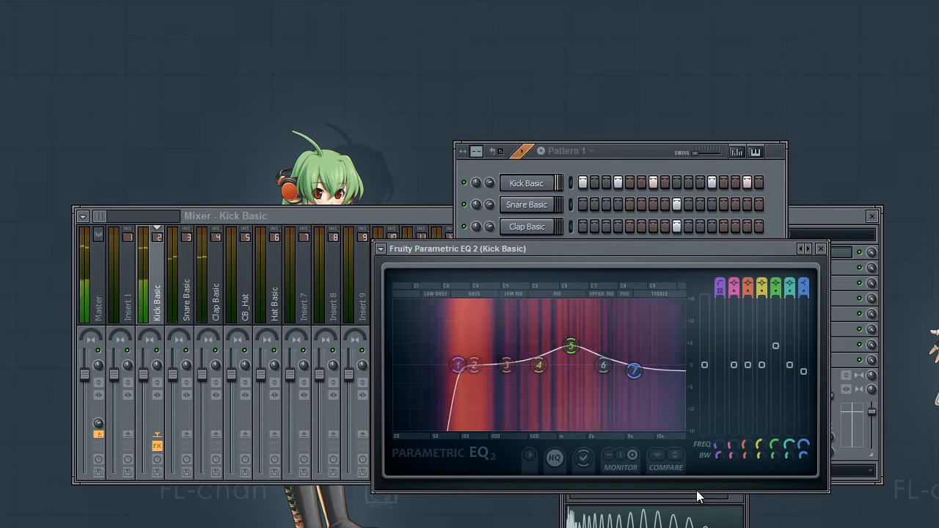
left_click_drag(719, 455, 713, 480)
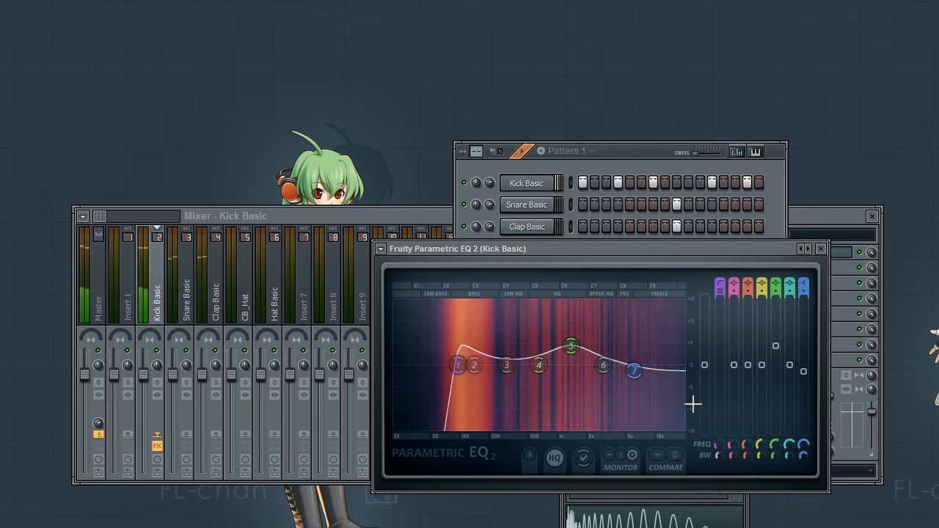
Step: Set the kick EQ's band 1 cutoff to 80 Hz and raise band 2 slightly while playing the pattern
left_click(821, 249)
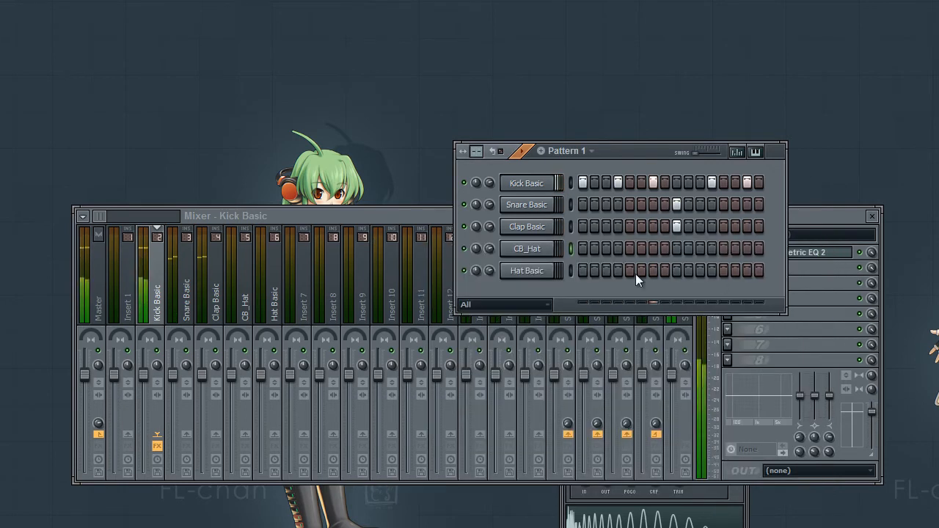
left_click(845, 253)
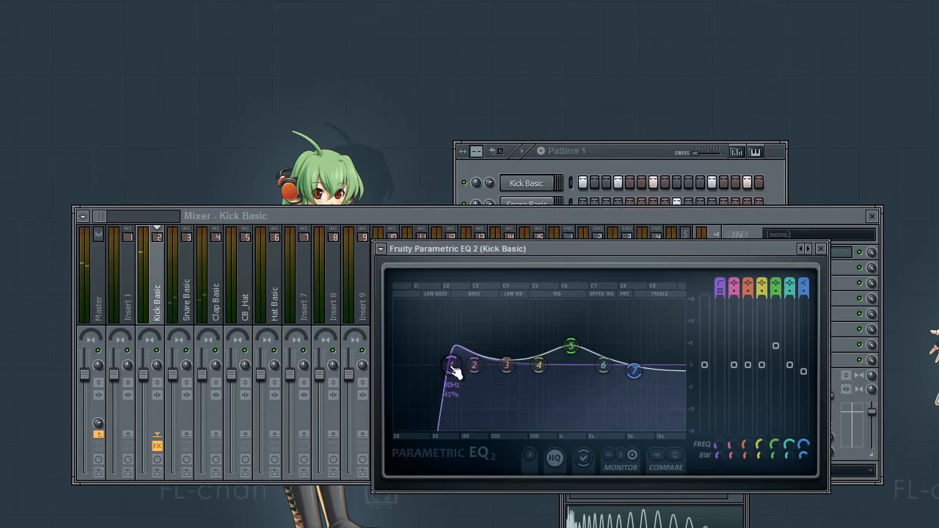
key("space")
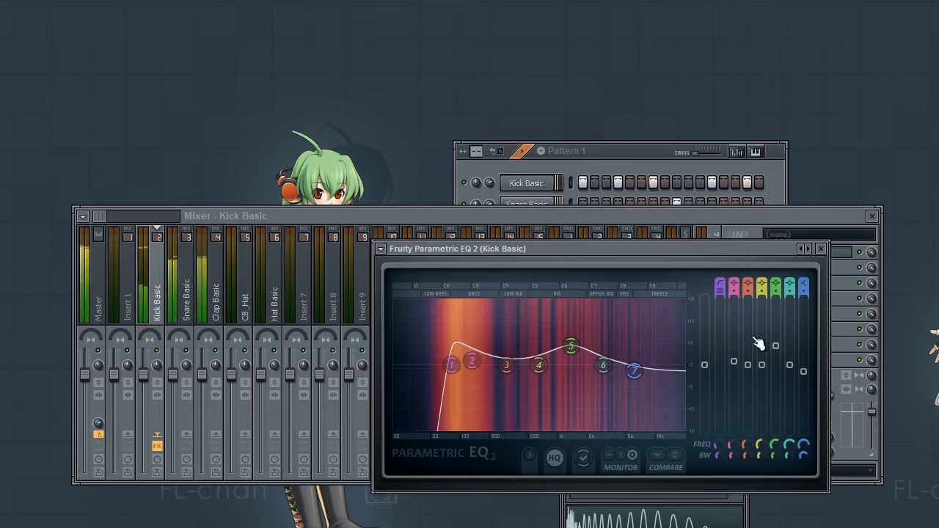
left_click(821, 250)
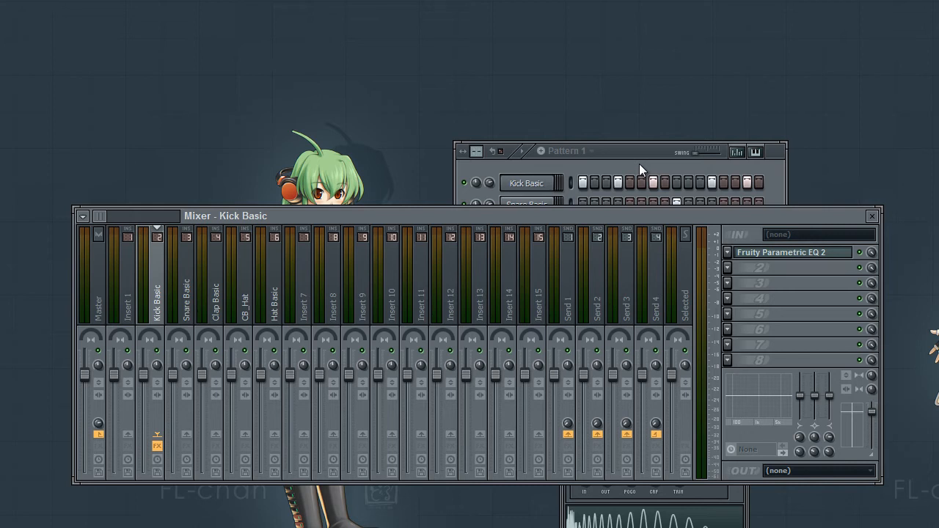
Step: Load Fruity Compressor into the second effect slot of the Kick Basic mixer track
left_click_drag(620, 151, 642, 152)
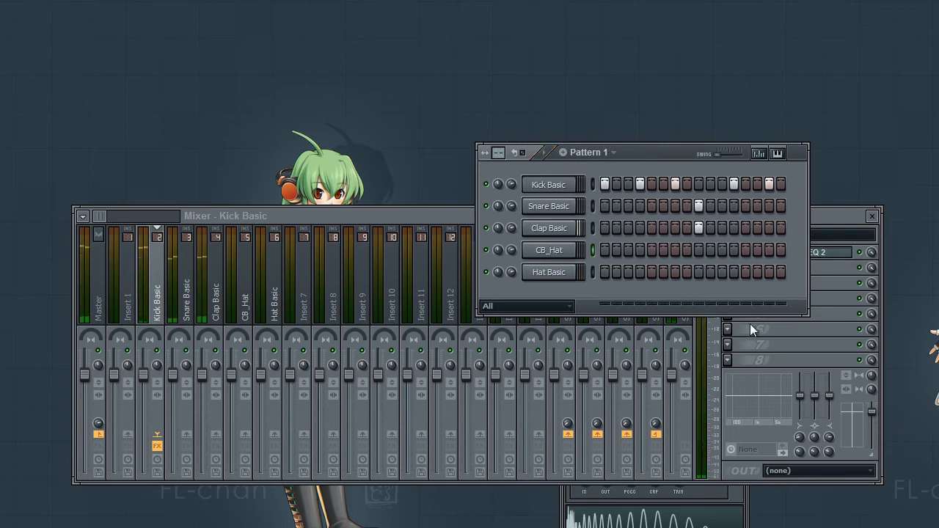
left_click(761, 300)
left_click(731, 269)
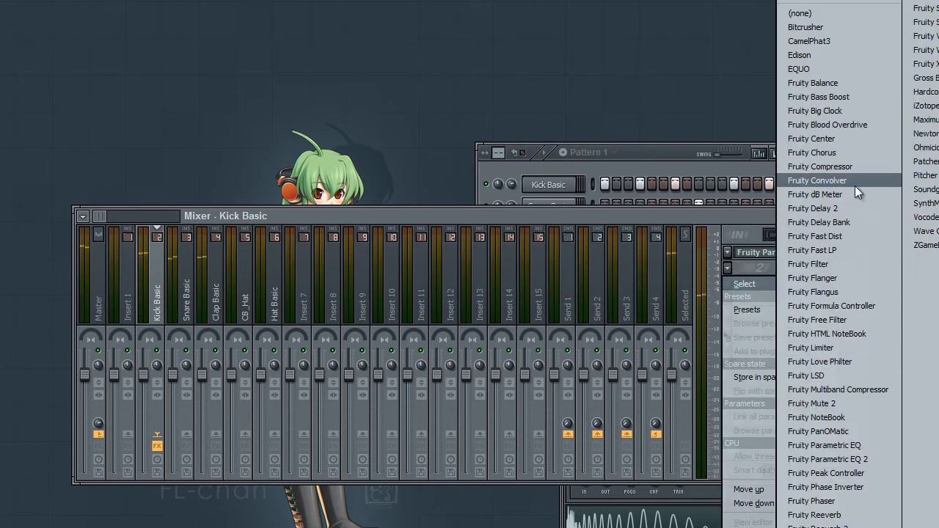
left_click(800, 167)
Step: Set the kick compressor to threshold -14.1 dB, ratio 6.3:1, attack 97.8 ms, release 91 ms and gain 5.6 dB, and play the pattern
left_click_drag(10, 150, 11, 189)
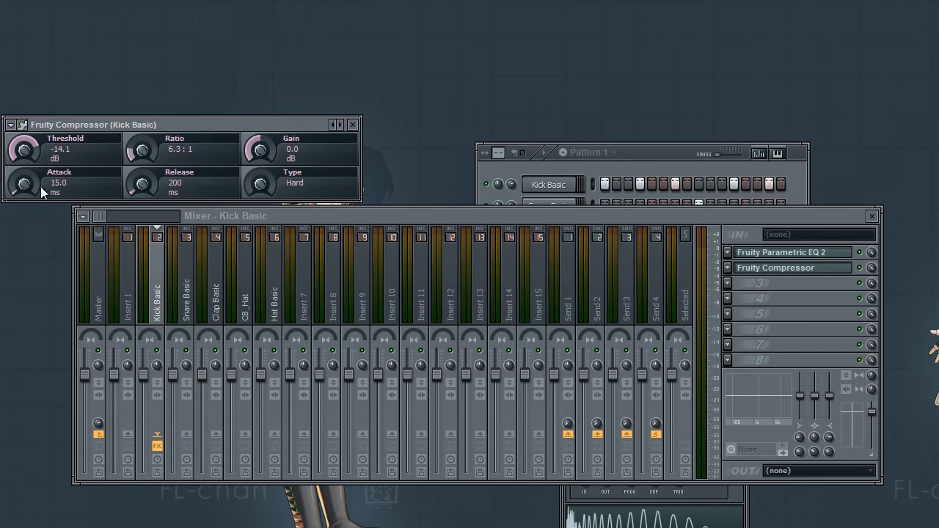
left_click_drag(36, 148, 35, 146)
scroll(147, 185, "down", 5)
left_click_drag(268, 128, 264, 148)
key("space")
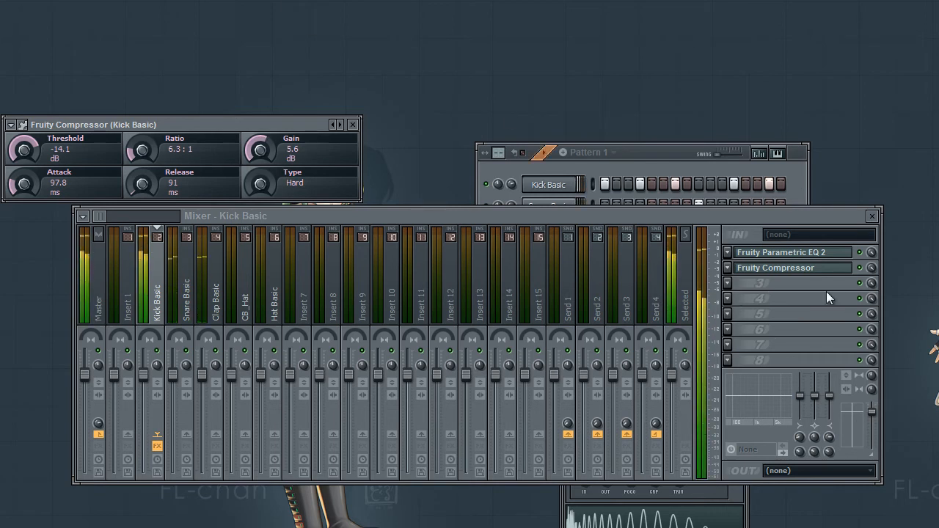
Step: Load Soundgoodizer into the third effect slot of the Kick Basic mixer track and play the pattern
left_click(734, 286)
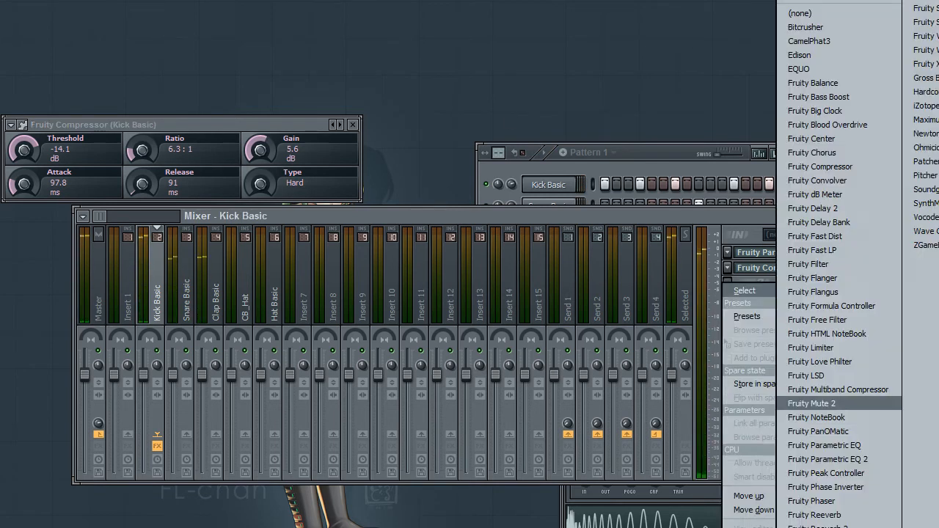
left_click(921, 190)
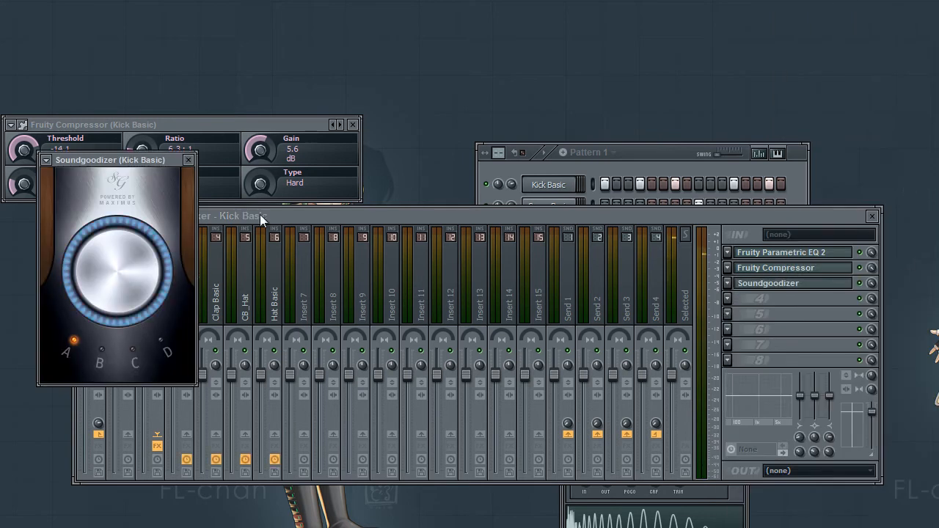
left_click(188, 160)
left_click(770, 283)
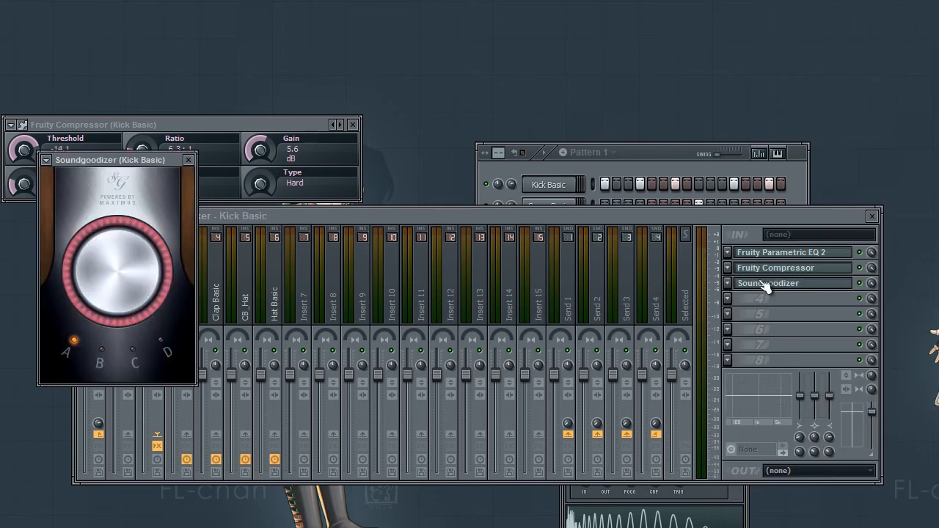
left_click_drag(122, 164, 279, 221)
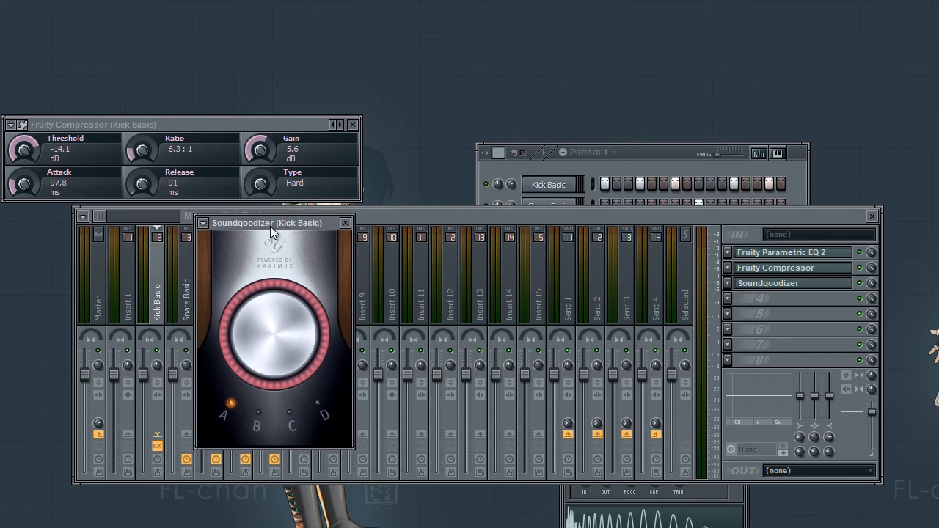
left_click(346, 223)
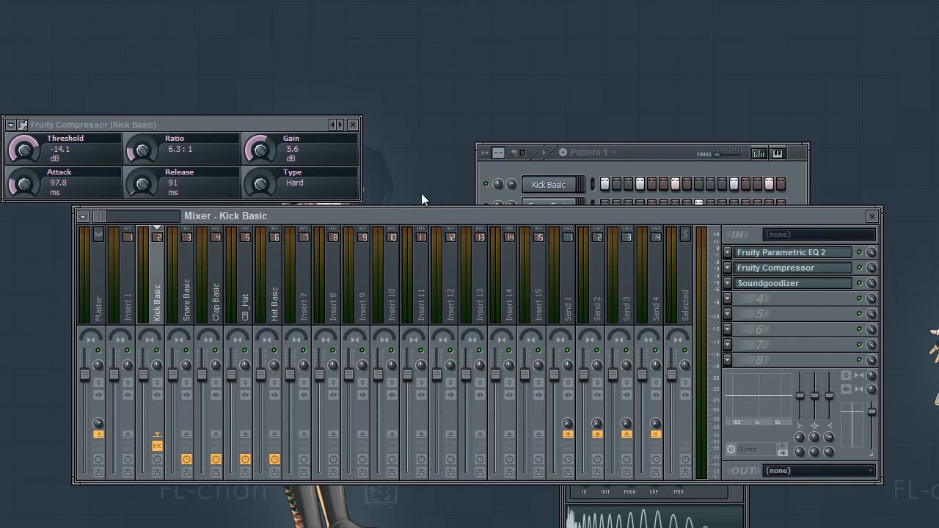
key("space")
Step: Route the Snare Basic and Clap Basic mixer tracks into Insert 1 and rename Insert 1 as SNARE
left_click(186, 328)
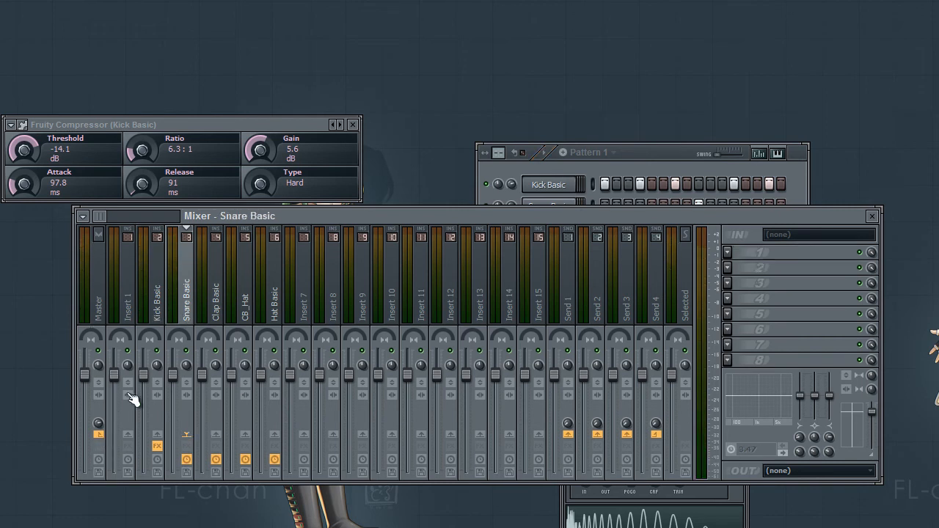
left_click(216, 314)
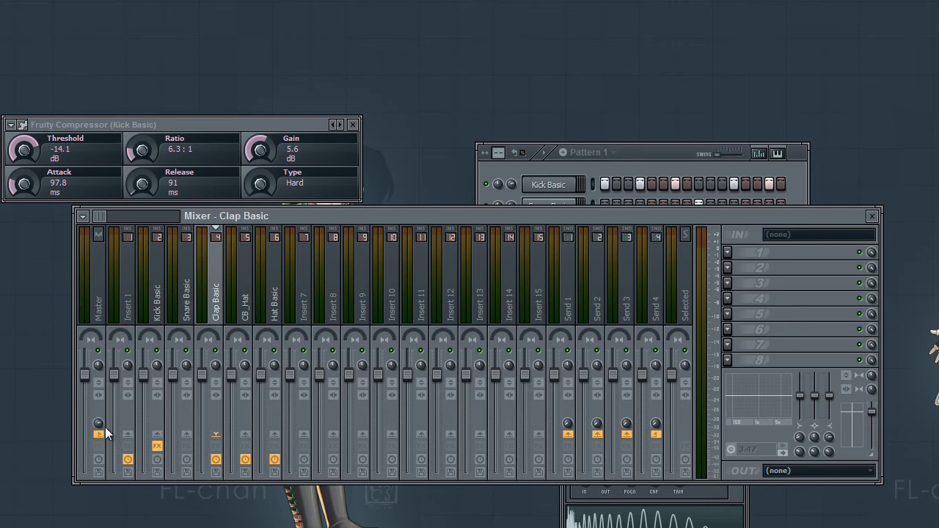
left_click(132, 312)
right_click(131, 309)
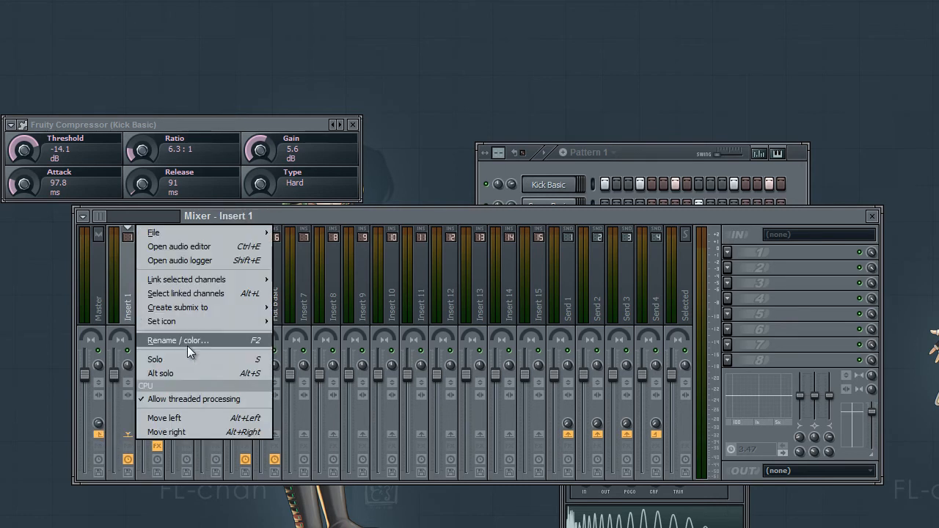
left_click(189, 337)
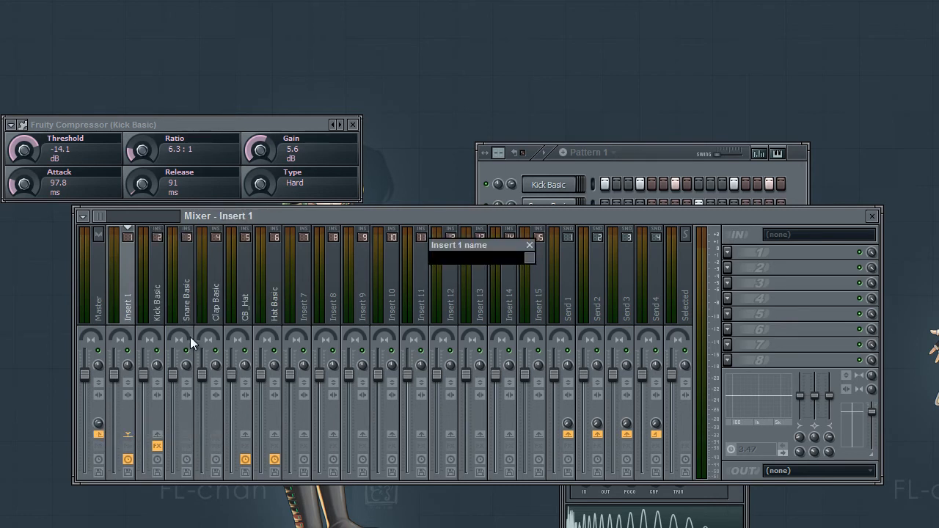
type("SNARE")
key("Return")
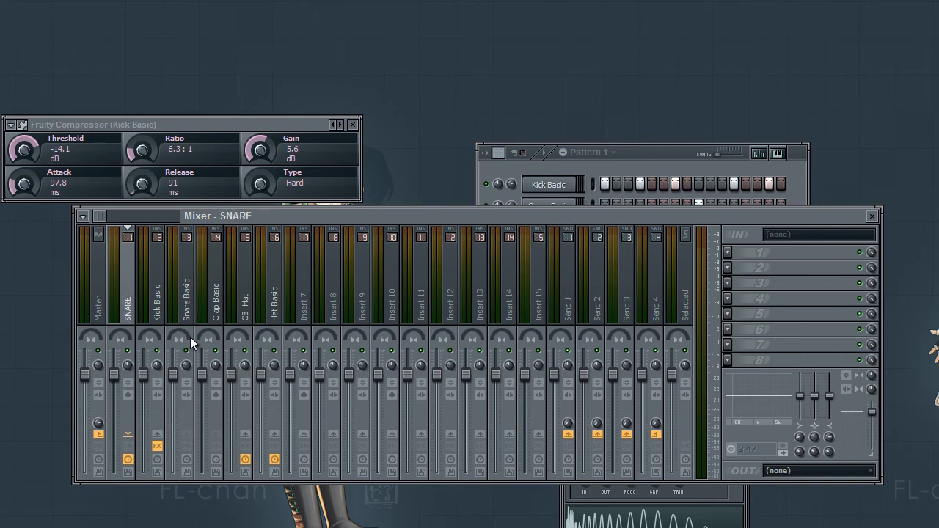
Step: Lower the Clap Basic track's volume and load Fruity Parametric EQ 2 into the first effect slot of the SNARE track
left_click_drag(209, 369, 204, 396)
left_click(127, 306)
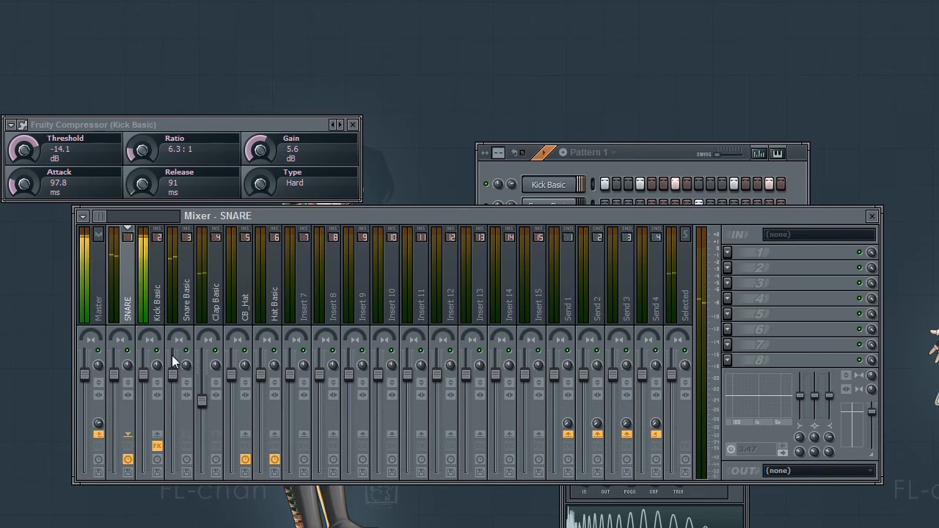
left_click(727, 253)
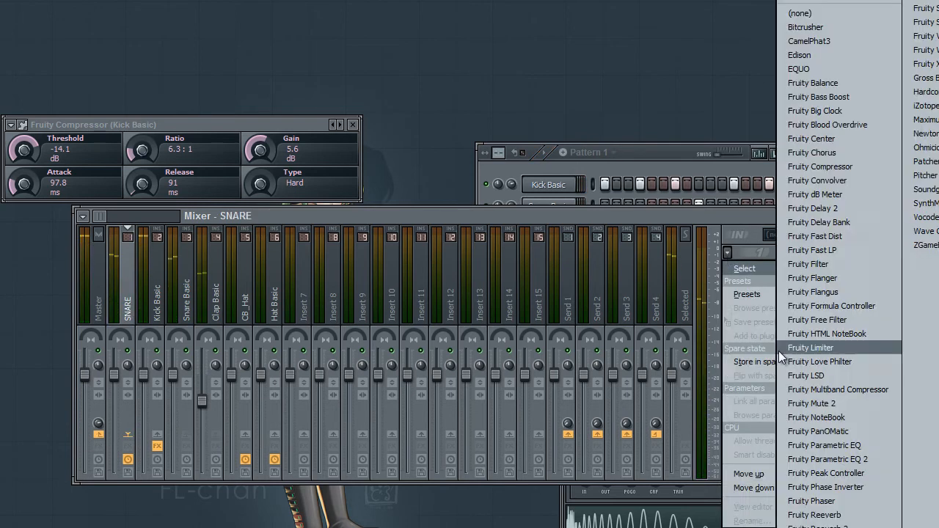
left_click(826, 459)
Step: Boost the highs with band 7 of the SNARE EQ, make band 1 a steep low-end high-pass and dip band 5 slightly
left_click_drag(253, 209, 256, 184)
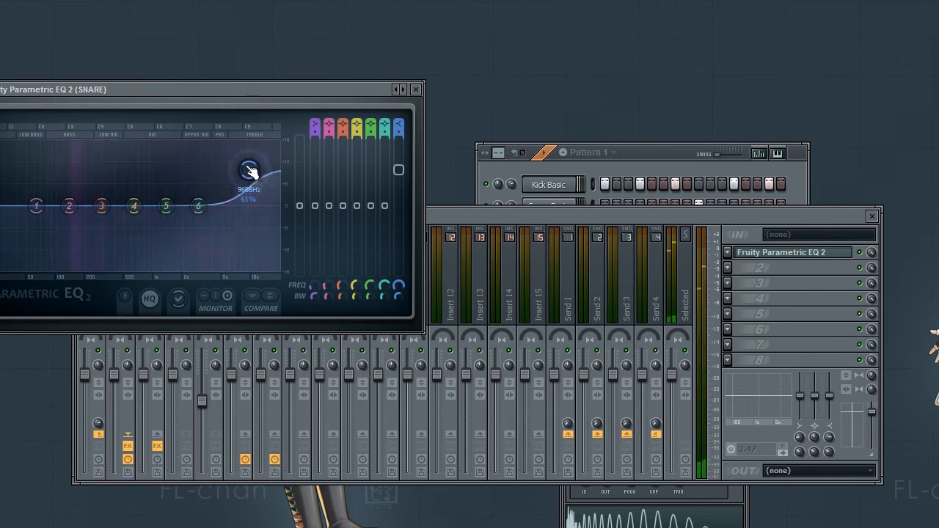
left_click_drag(315, 125, 315, 152)
left_click_drag(36, 206, 65, 210)
key("space")
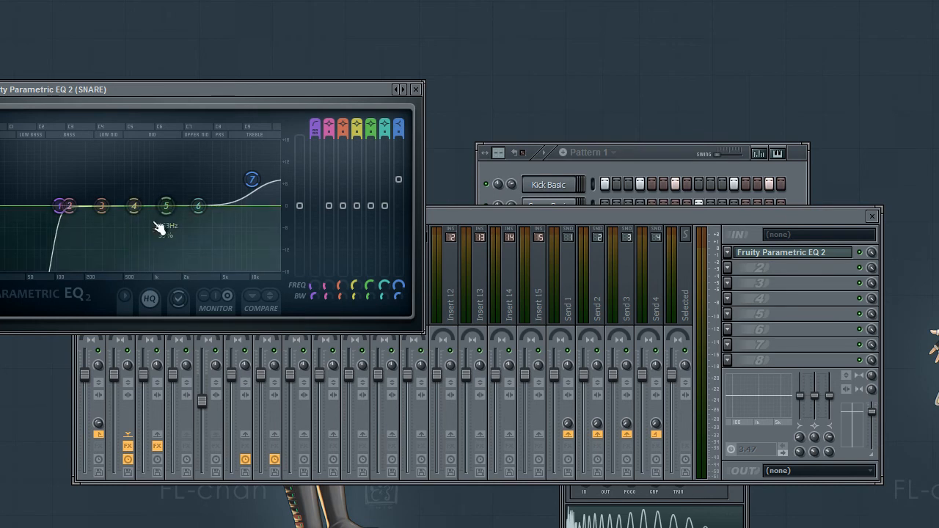
left_click_drag(177, 223, 164, 233)
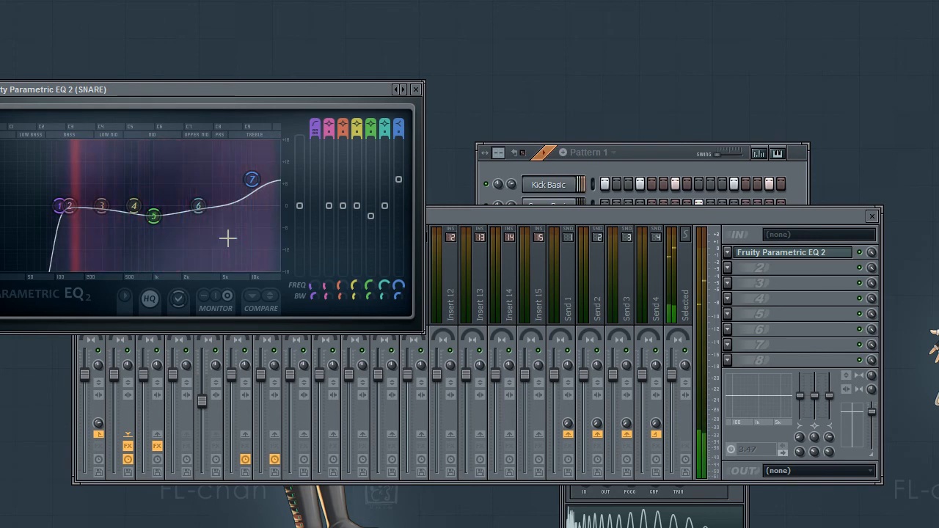
Step: Try a cut with band 6 of the SNARE EQ, reset the band and close the EQ
left_click_drag(199, 205, 205, 205)
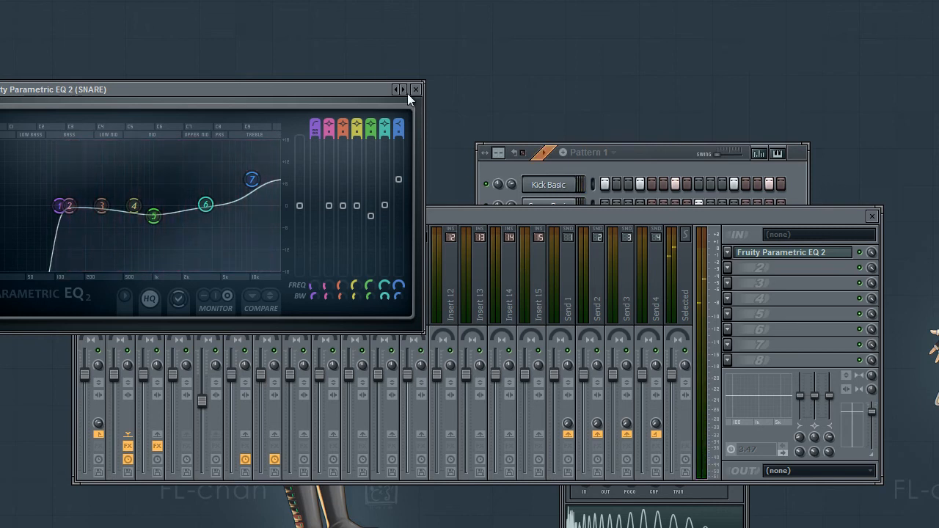
left_click_drag(207, 204, 215, 272)
right_click(209, 233)
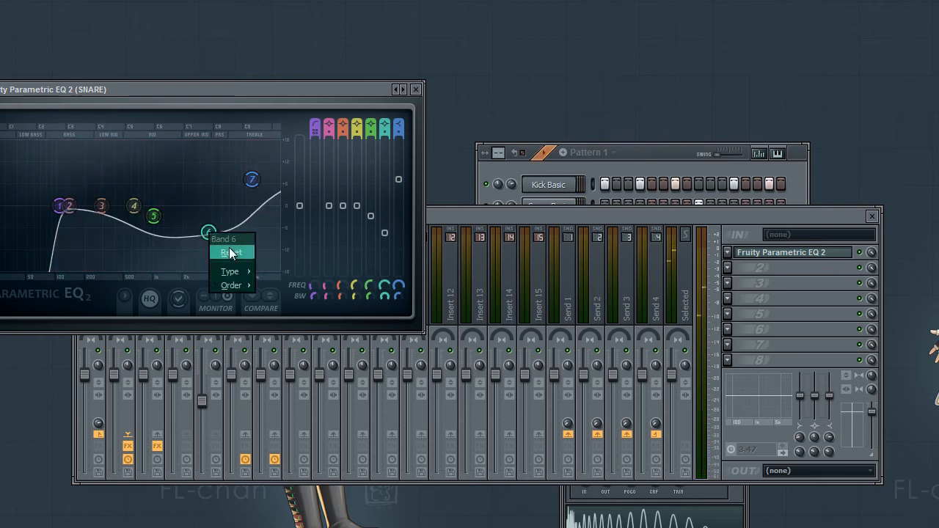
left_click(230, 253)
left_click(415, 89)
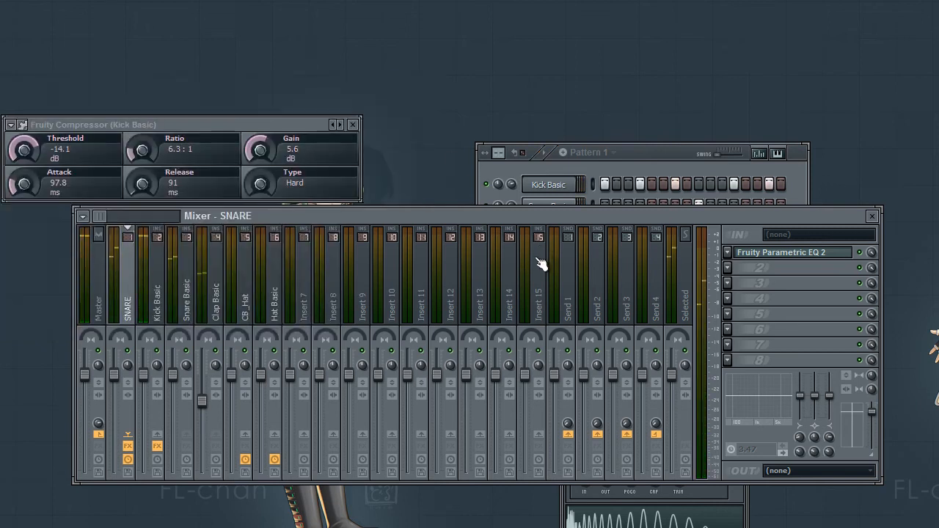
Step: Load Fruity Compressor into the second effect slot of the SNARE track and start playing the pattern
left_click(727, 279)
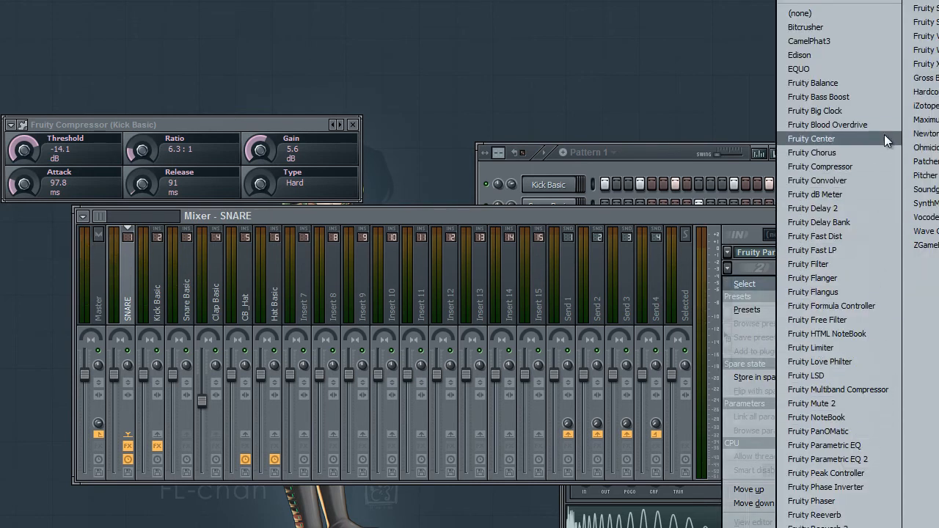
left_click(882, 162)
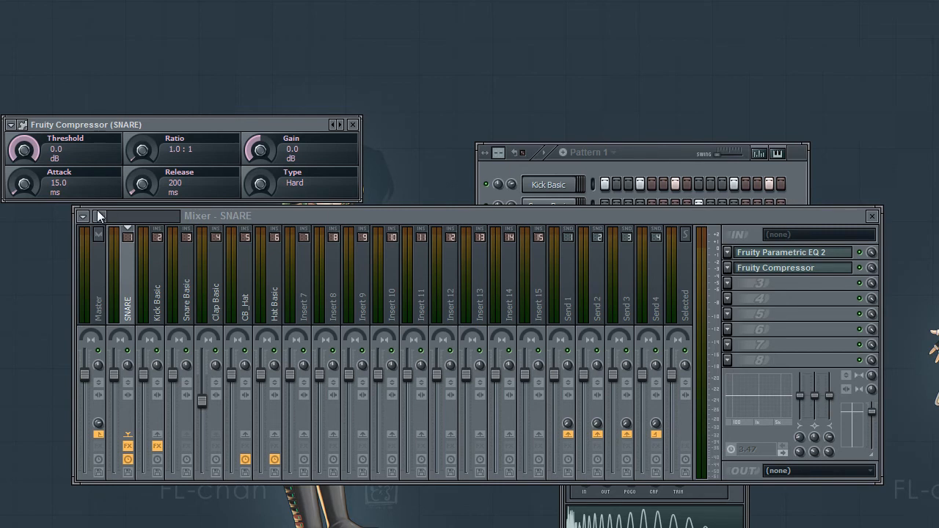
key("space")
Step: View the Kick Basic track's effect chain and return to the SNARE track's compressor
left_click(773, 269)
left_click(775, 268)
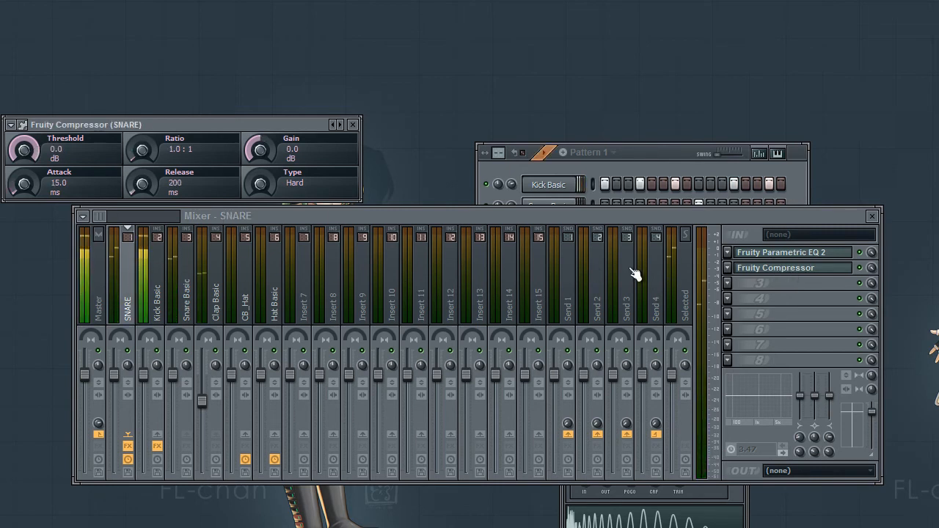
left_click(804, 271)
left_click_drag(226, 125, 374, 234)
left_click(501, 233)
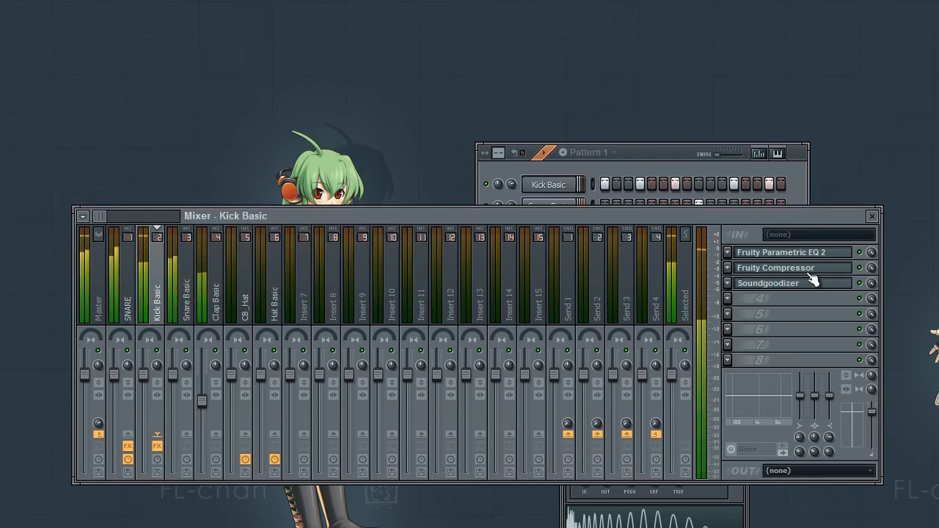
left_click(108, 281)
left_click(117, 249)
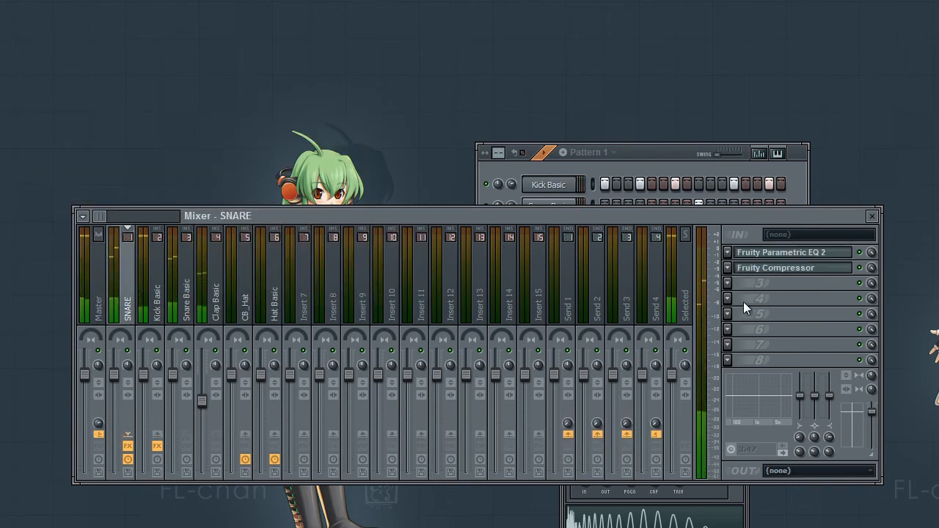
left_click(814, 271)
Step: Reduce the kick hits to steps 1 and 7 and add snare and clap hits on steps 12 and 15
left_click(653, 180)
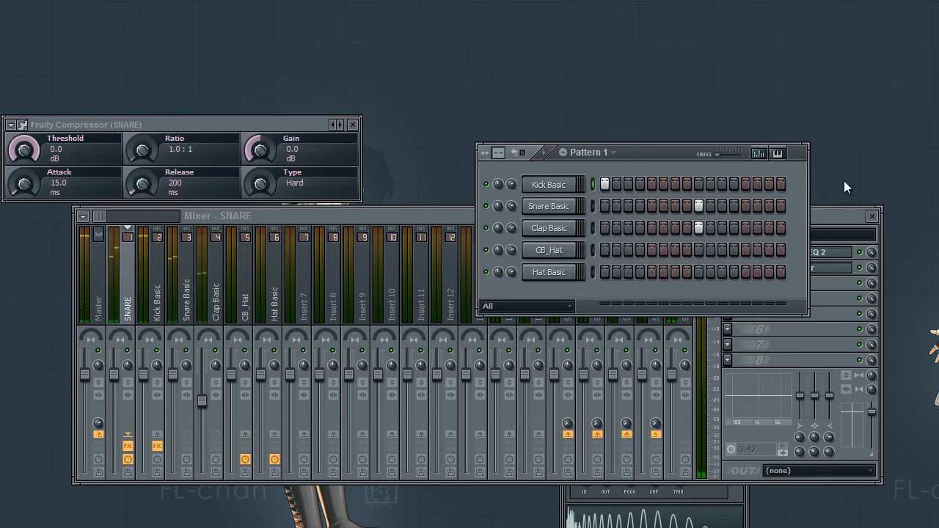
left_click(734, 206)
left_click(736, 226)
left_click(769, 208)
left_click(768, 228)
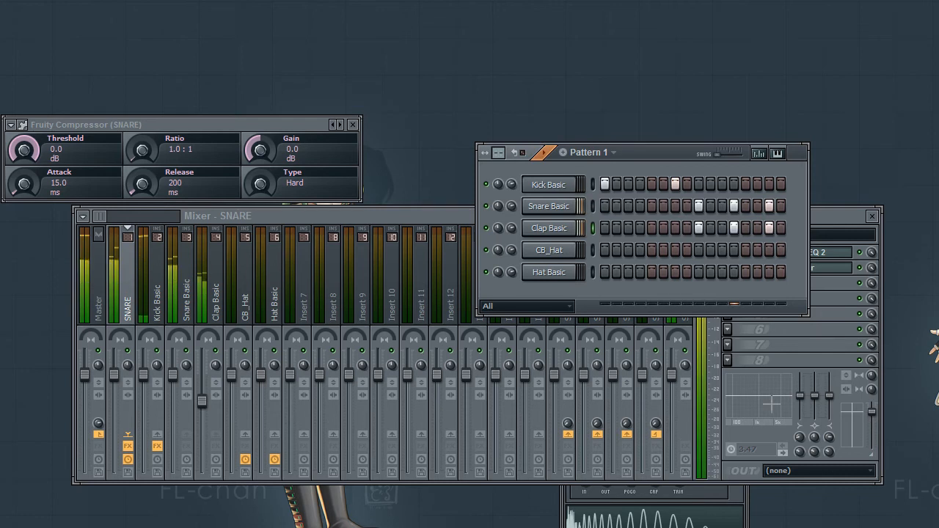
left_click(772, 213)
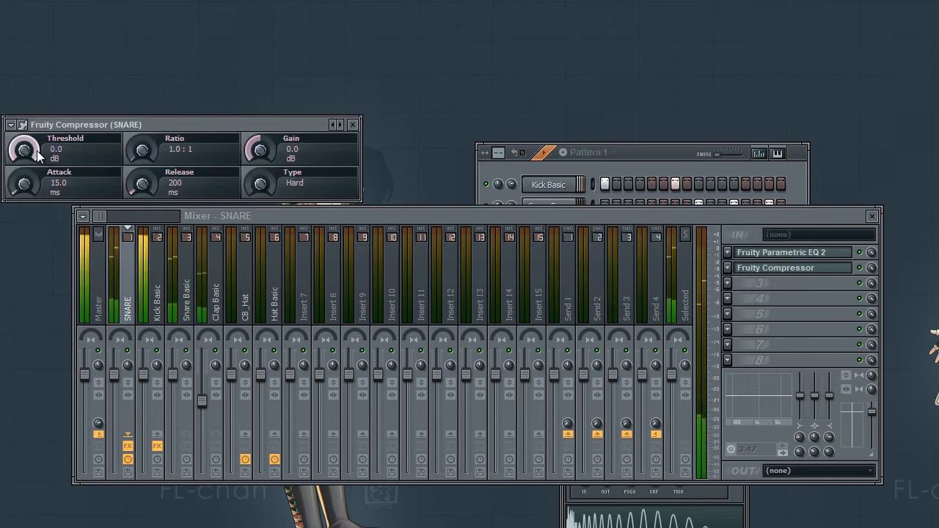
Step: Set the SNARE compressor to threshold -10.8 dB, ratio 5.4:1, attack 68.1 ms and gain 10.5 dB, and close it
left_click_drag(32, 156, 26, 190)
left_click_drag(137, 143, 137, 128)
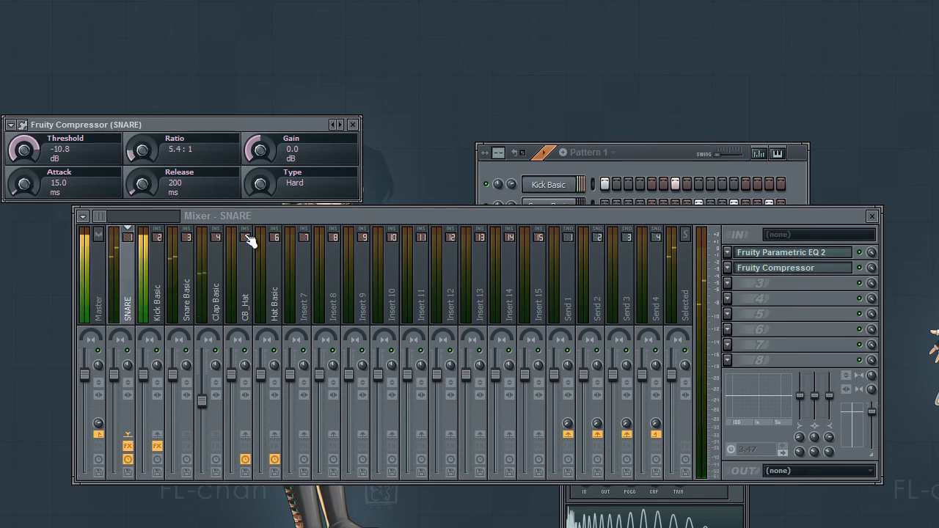
left_click_drag(24, 185, 24, 171)
left_click_drag(261, 149, 259, 117)
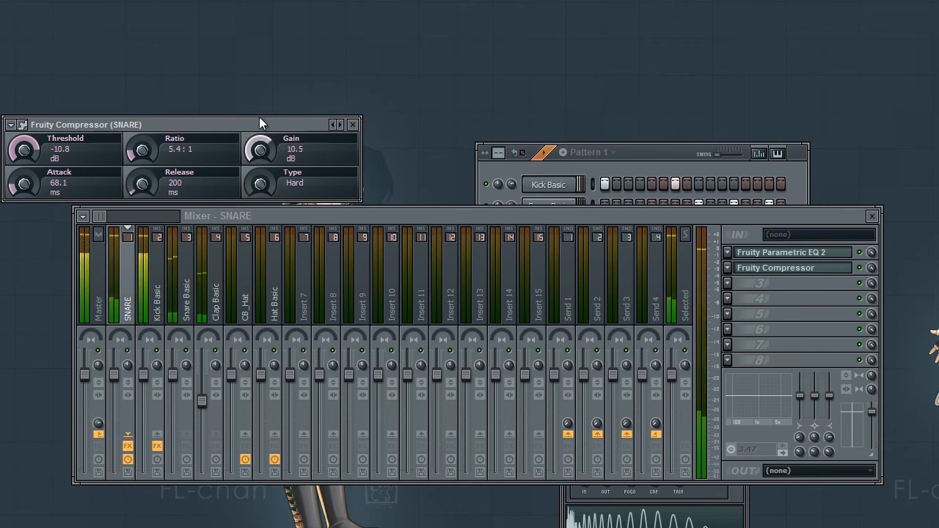
left_click(353, 125)
Step: Add a second Fruity Parametric EQ 2 with a reduced main level and a Soundgoodizer in SNARE slots 3 and 4
left_click(727, 283)
left_click(828, 460)
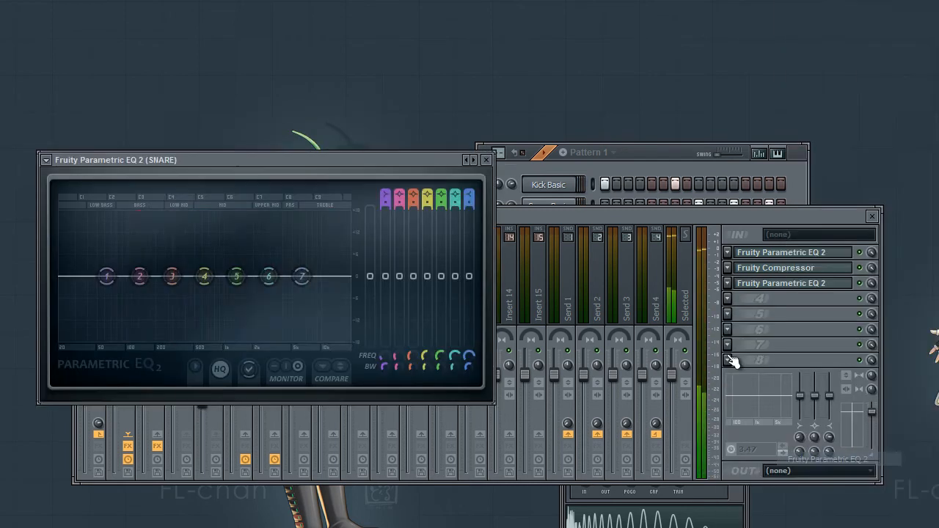
left_click(727, 298)
left_click(925, 189)
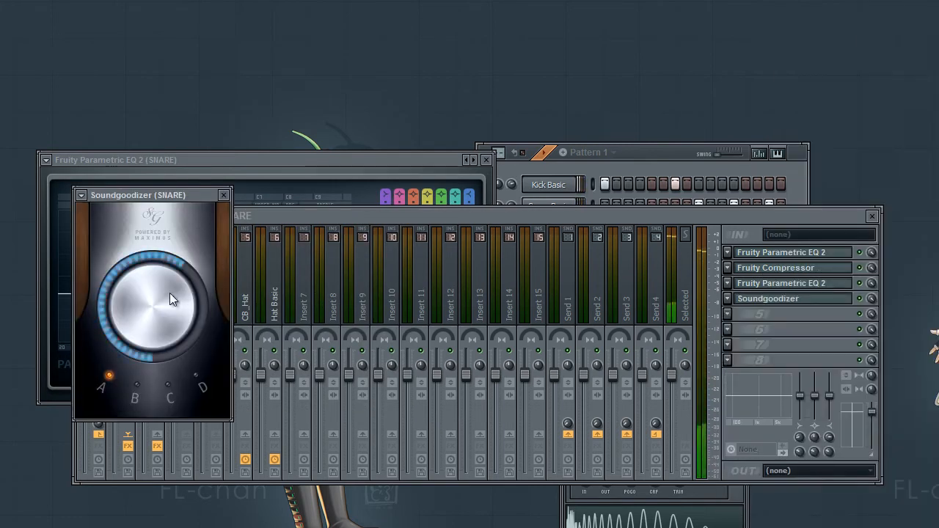
left_click(224, 195)
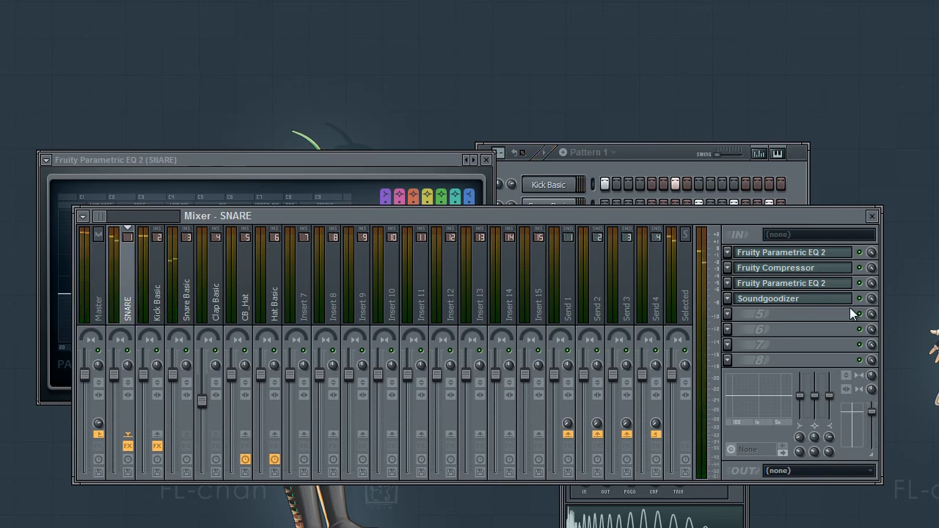
Step: Fine-tune the main level of the SNARE track's second EQ to slightly below 0 dB while the pattern plays
left_click(834, 284)
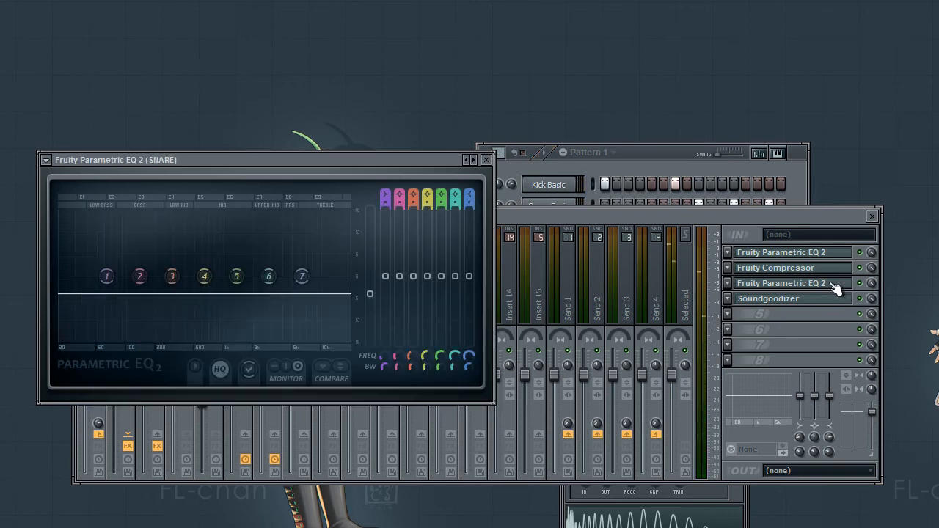
left_click(486, 160)
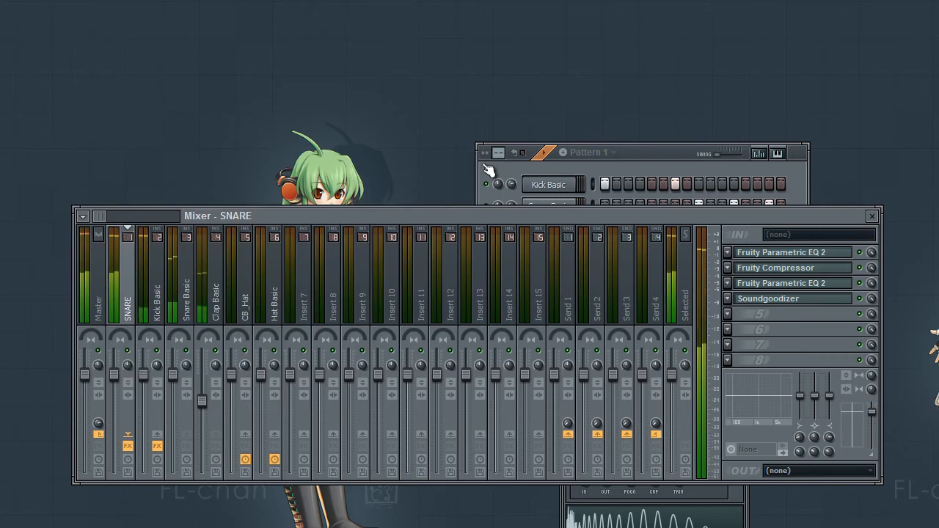
left_click(829, 290)
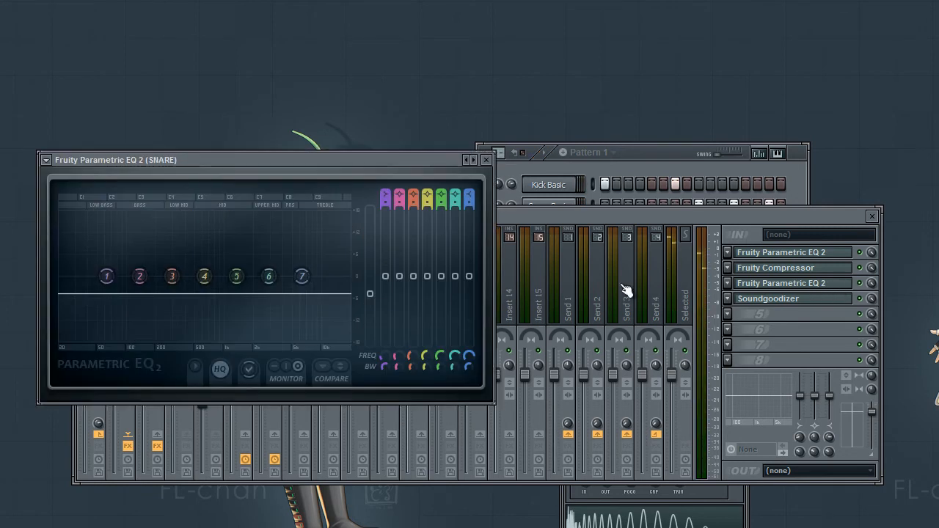
left_click_drag(369, 293, 379, 313)
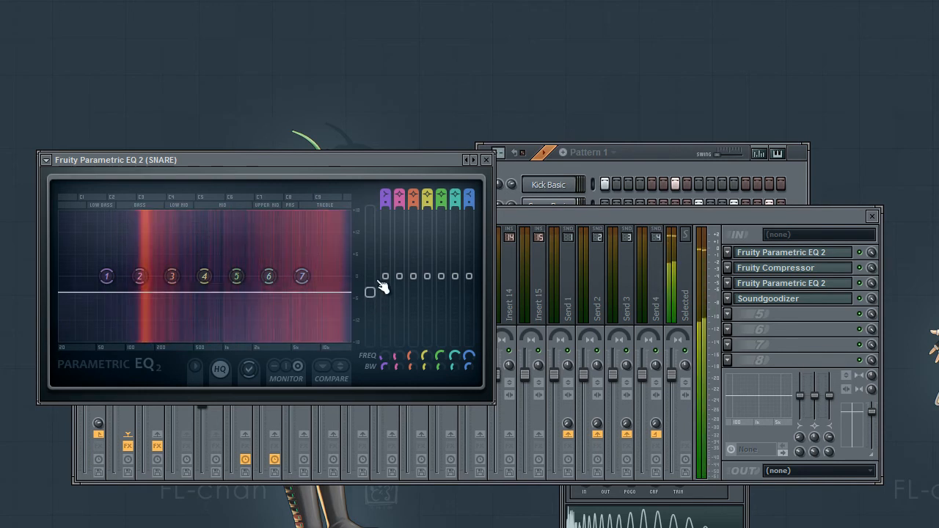
Step: Close the SNARE track's EQ and leave snare and clap hits only on step 9 of the pattern
left_click(486, 159)
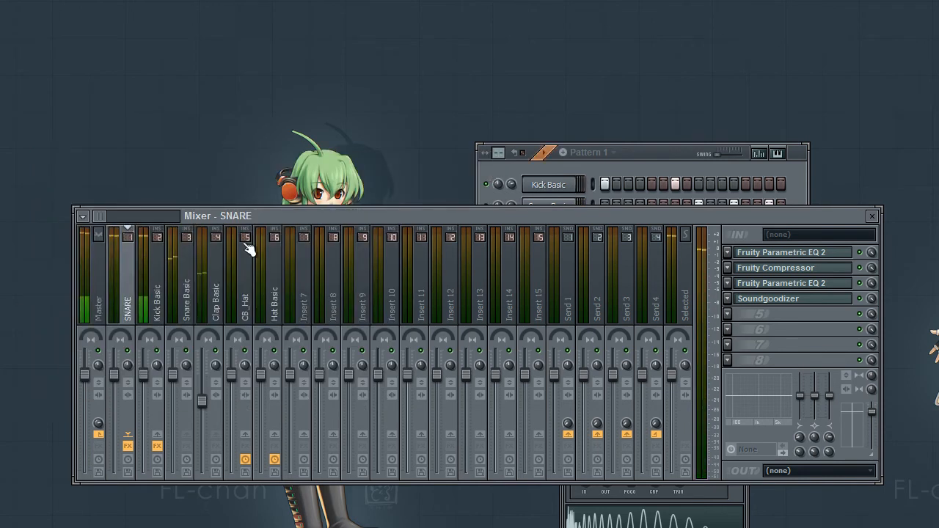
left_click(735, 165)
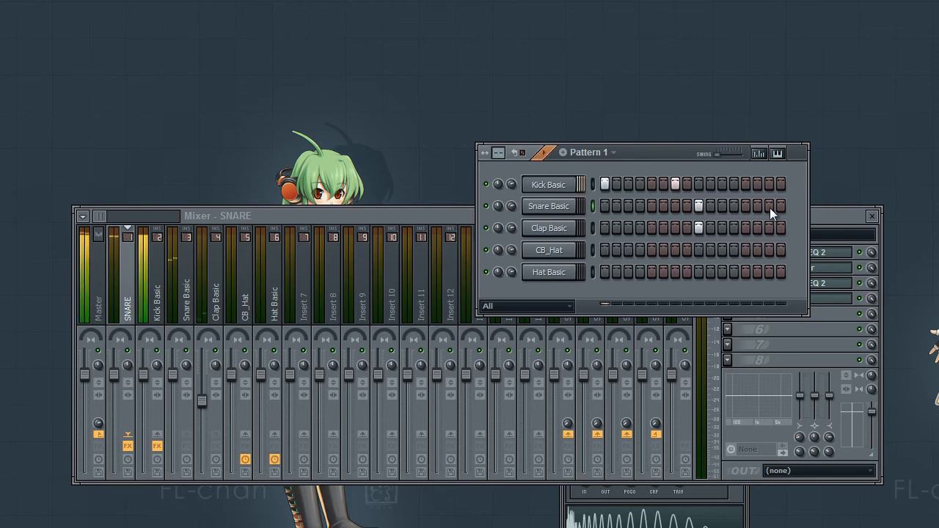
key("space")
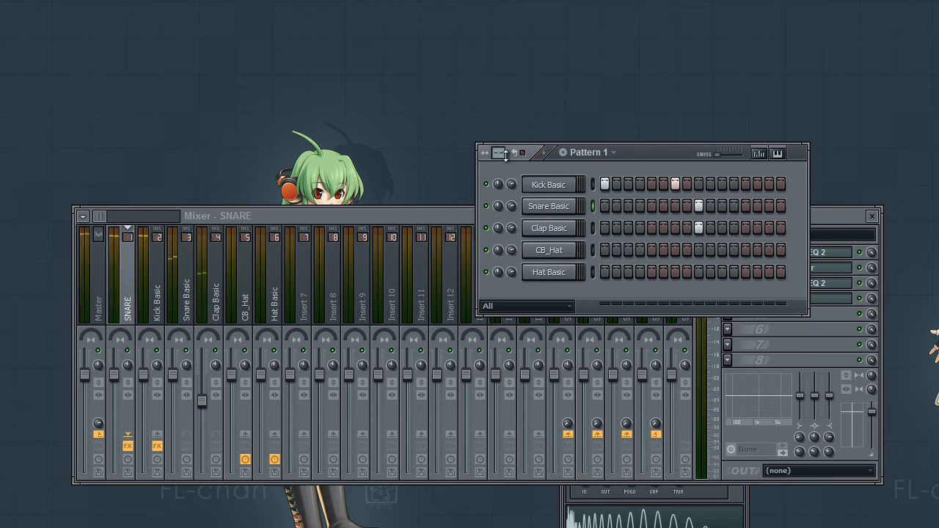
Step: Extend Pattern 1 to 32 steps and reposition the step sequencer so the whole pattern fits in view
left_click_drag(514, 106, 514, 103)
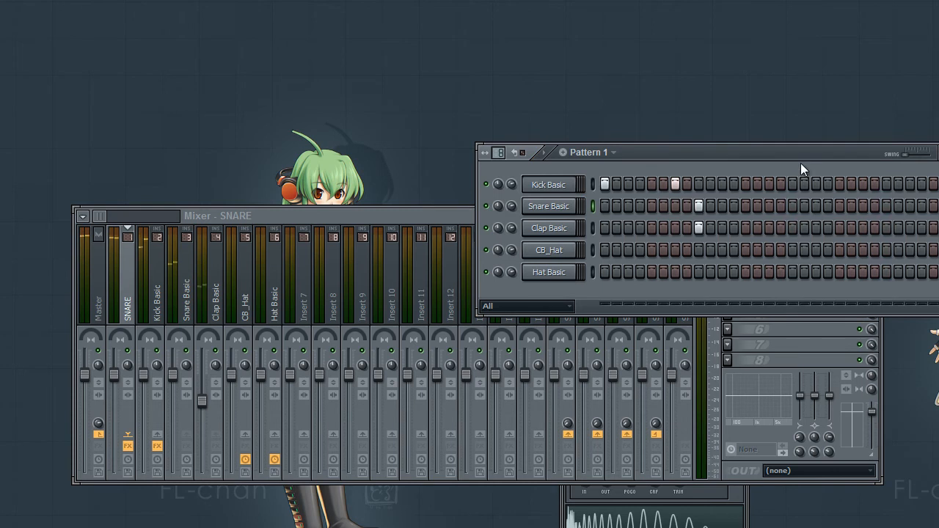
left_click_drag(778, 154, 603, 154)
key("space")
Step: Arrange the kick hits on steps 1, 8, 17 and 22, add snare and clap hits on step 25, and play the pattern
left_click(512, 184)
left_click(618, 184)
left_click(687, 184)
left_click(712, 207)
left_click(713, 228)
key("space")
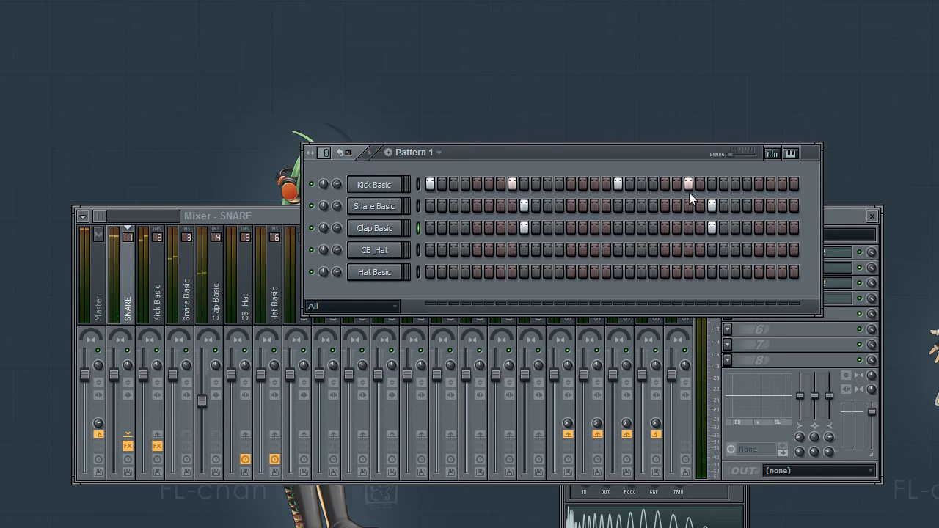
left_click(676, 184)
key("space")
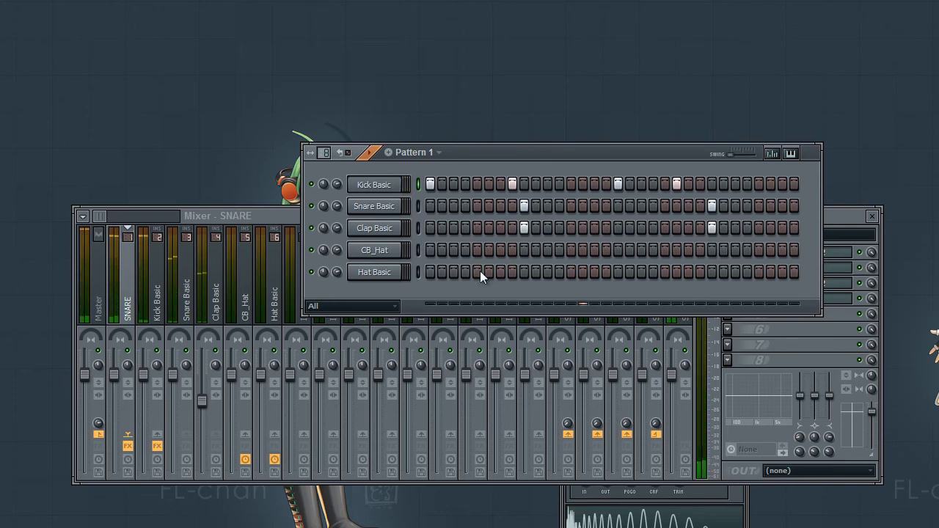
Step: Try a Hat Basic hit on step 3 and a CB_Hat hit on step 6 while playing the pattern
key("space")
left_click(442, 272)
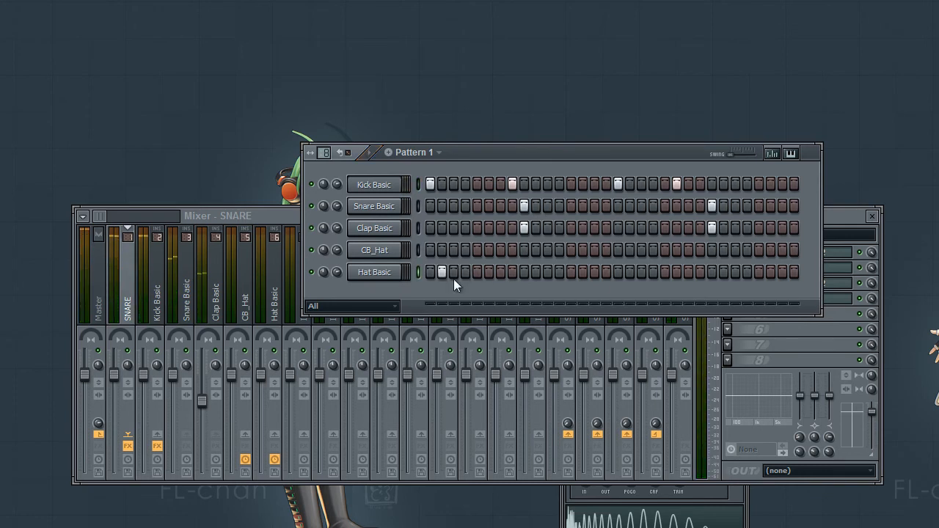
left_click(488, 251)
key("space")
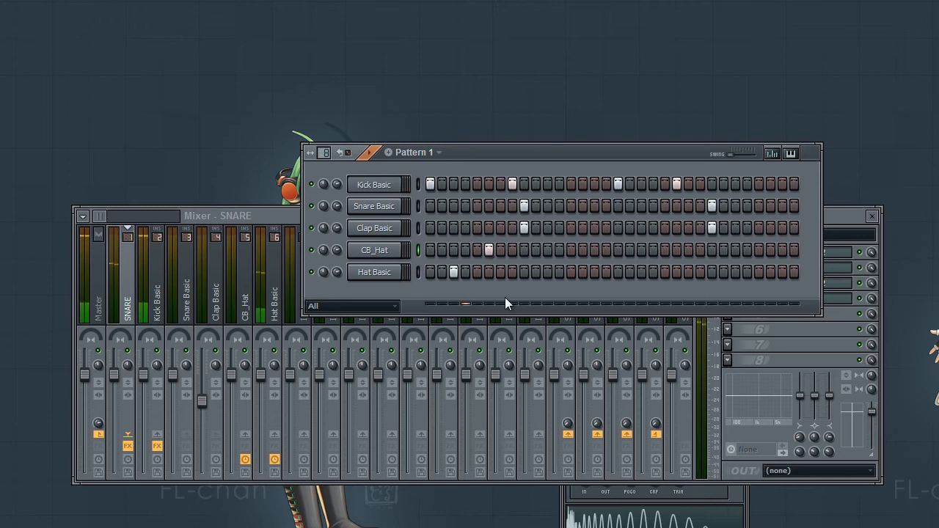
key("space")
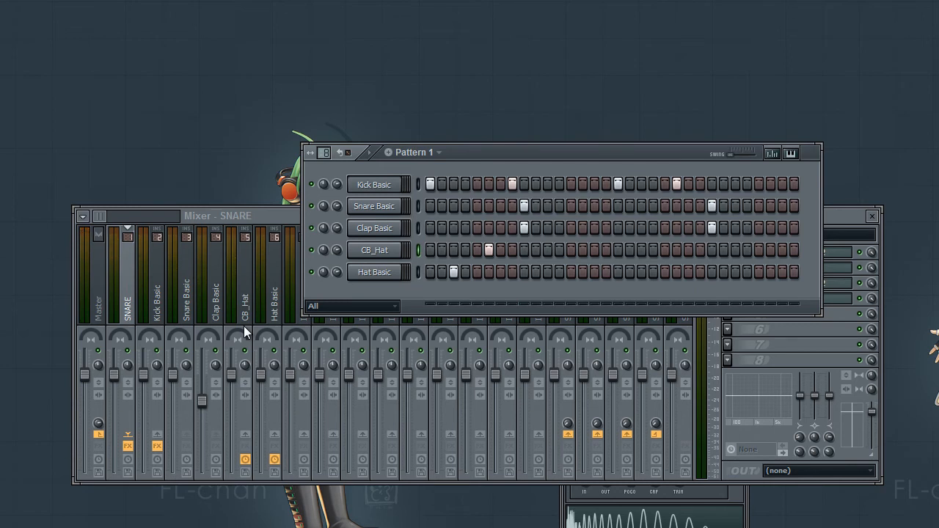
Step: Audition the Hat Basic and CB_Hat channels and check which mixer track each one plays through
left_click(243, 325)
left_click(284, 313)
left_click_drag(235, 325, 237, 299)
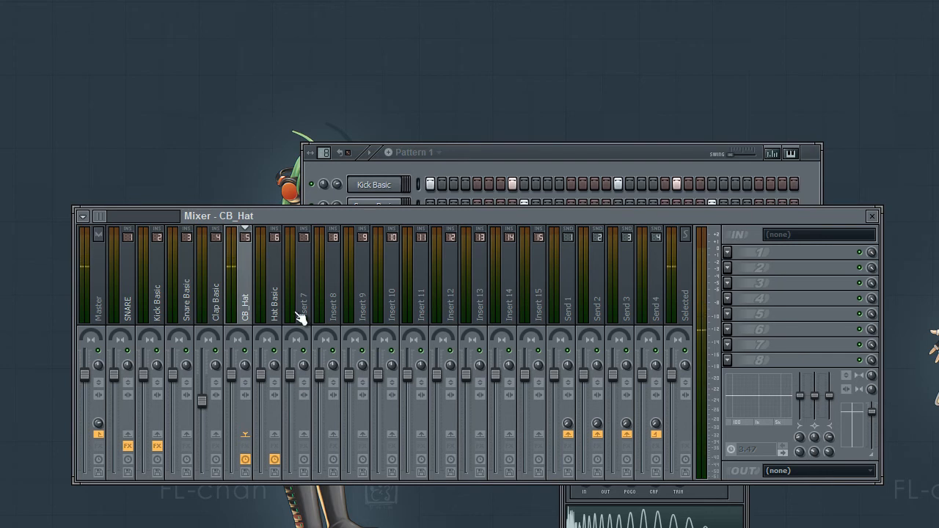
left_click(275, 253)
left_click(595, 150)
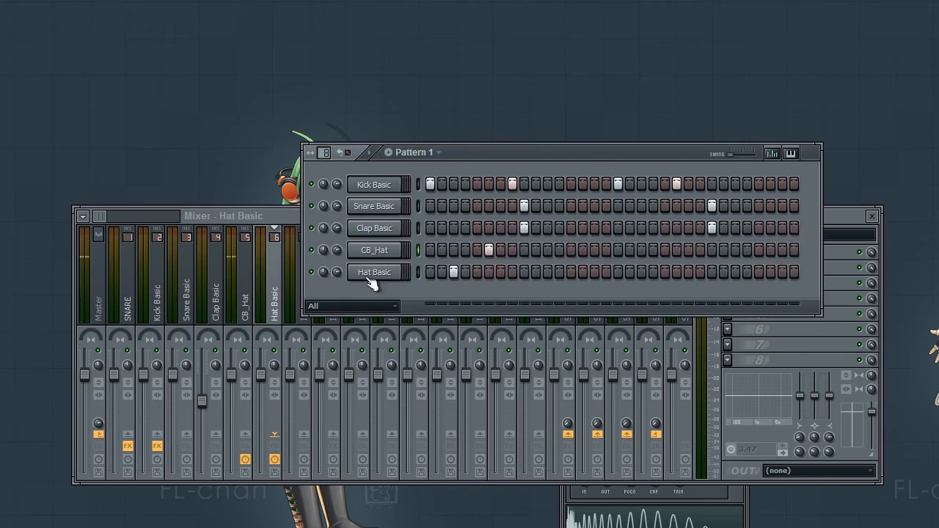
left_click(374, 272)
left_click(258, 295)
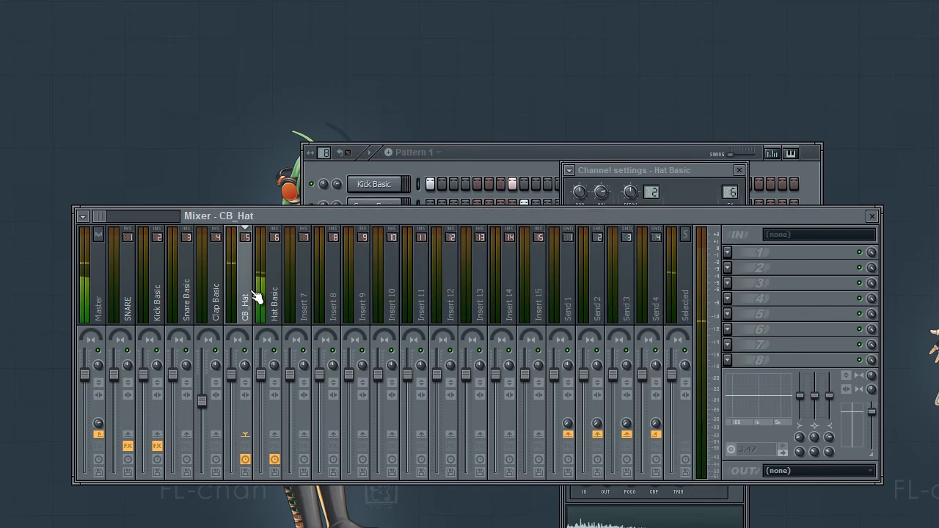
key("F6")
left_click(374, 250)
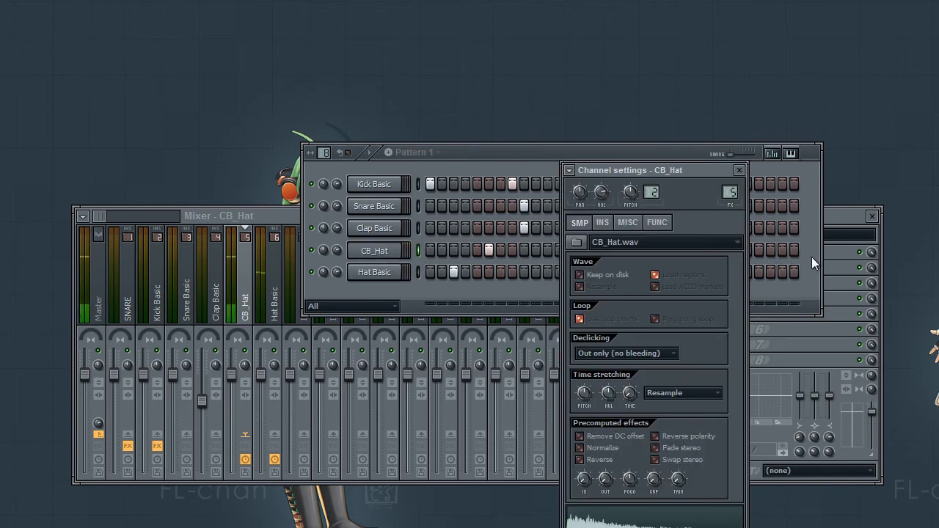
Step: Add a Fruity Parametric EQ 2 in CB_Hat slot 1 and boost band 7 at about 6492 Hz
left_click(841, 230)
left_click(727, 253)
left_click(816, 456)
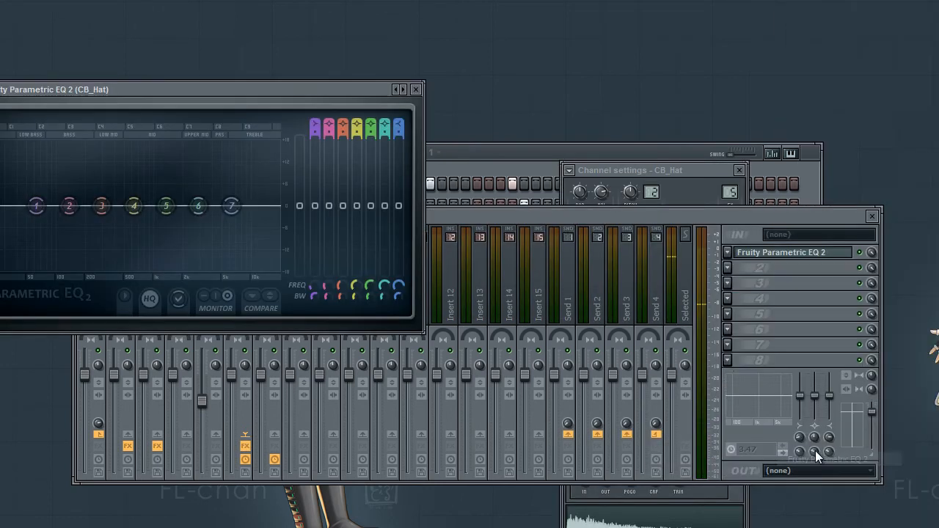
left_click_drag(262, 216, 262, 180)
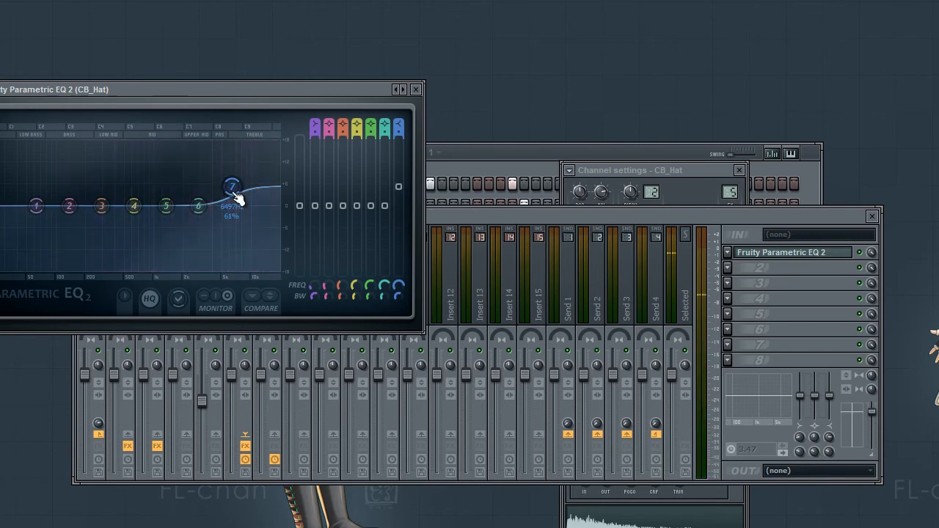
Step: Turn band 1 of the CB_Hat EQ into a steep high-pass filter and raise its cutoff into the low mids
left_click_drag(317, 132, 319, 363)
left_click_drag(315, 296, 314, 311)
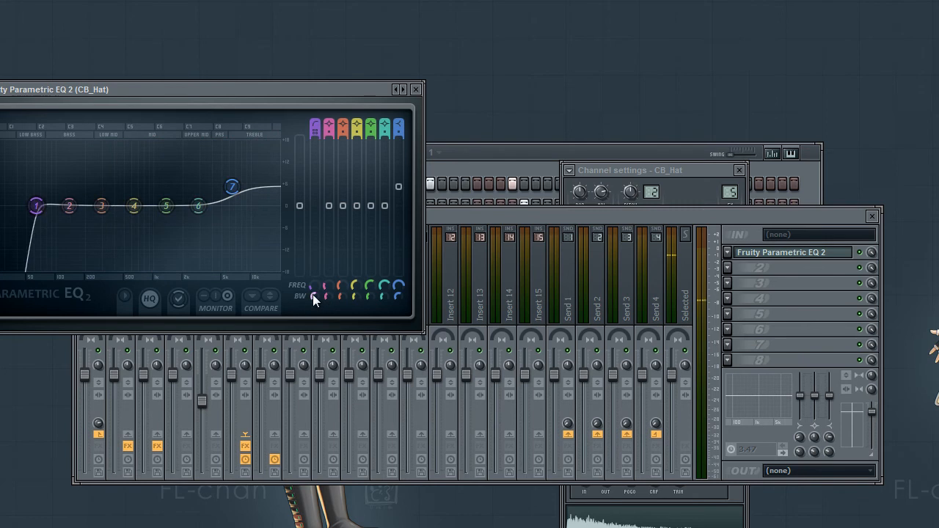
left_click_drag(46, 210, 138, 218)
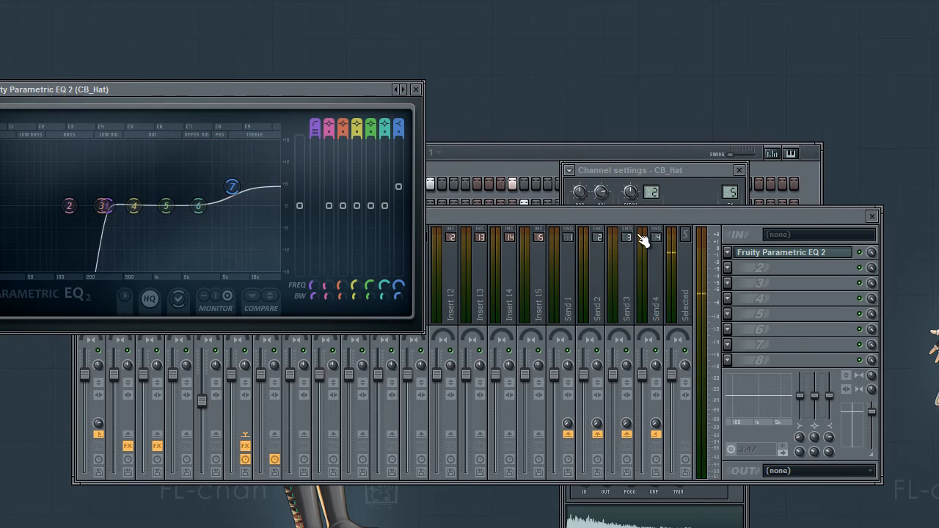
Step: Add a Soundgoodizer in CB_Hat slot 2, turn up its amount in mode A, and close it
left_click(731, 283)
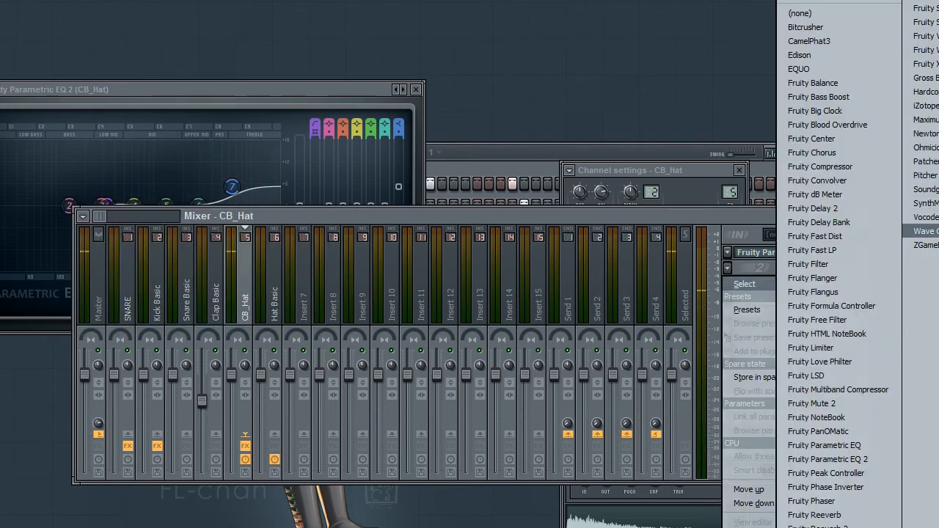
left_click(922, 189)
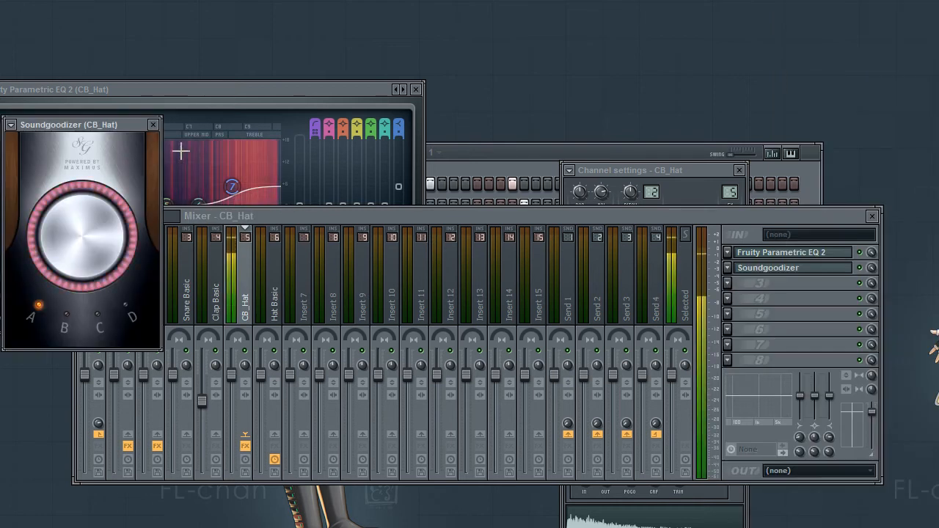
left_click(155, 126)
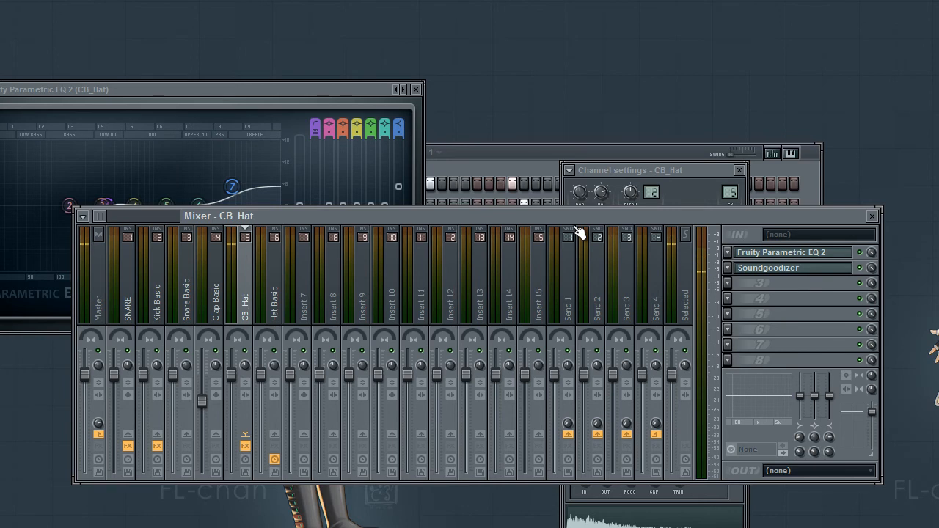
Step: Place CB_Hat hits on steps 5, 13, 21 and 29 and fill the Hat Basic channel on each 2 steps
left_click(548, 167)
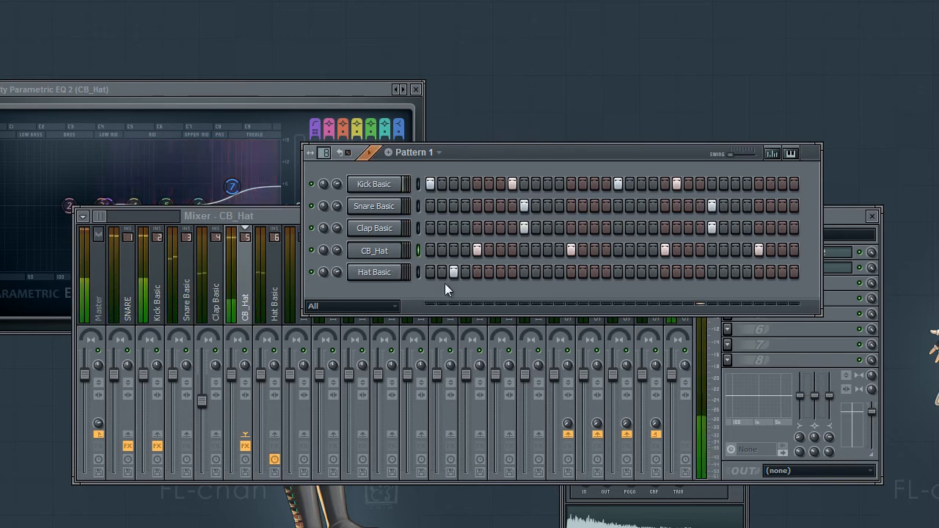
right_click(389, 275)
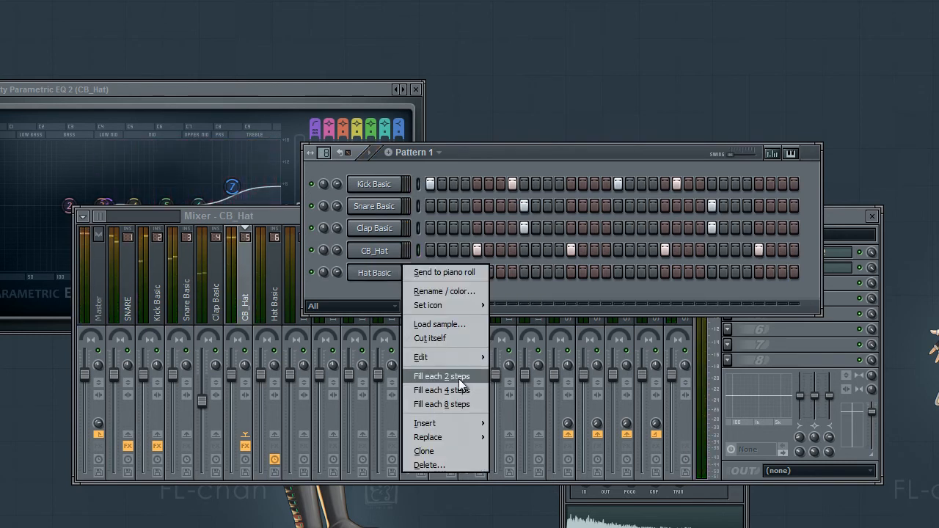
left_click(458, 377)
left_click(394, 272)
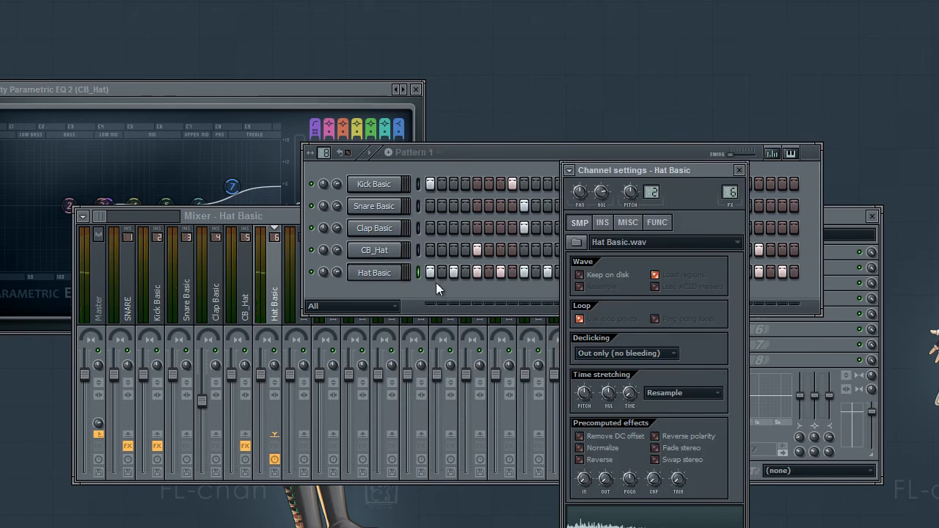
left_click(739, 170)
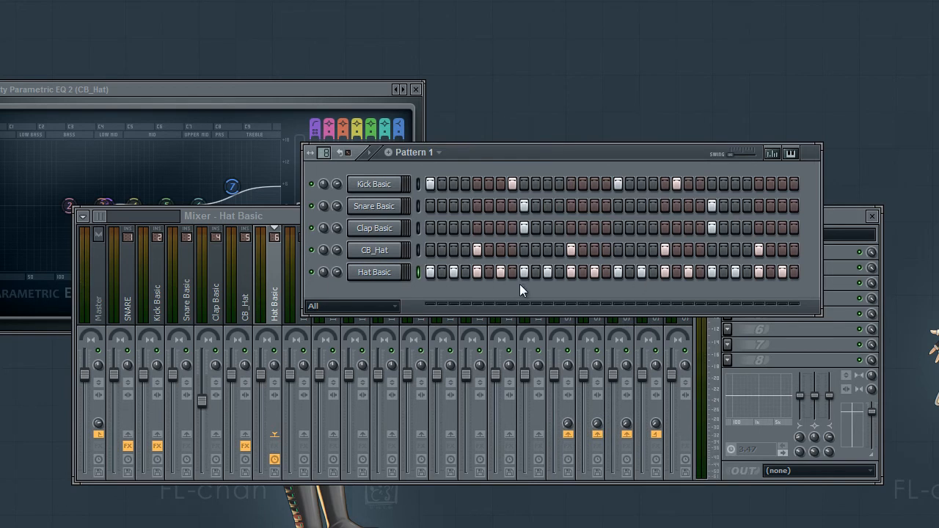
Step: Add a Fruity Parametric EQ 2 in slot 1 of the Hat Basic mixer track and boost its treble band 7
left_click(394, 273)
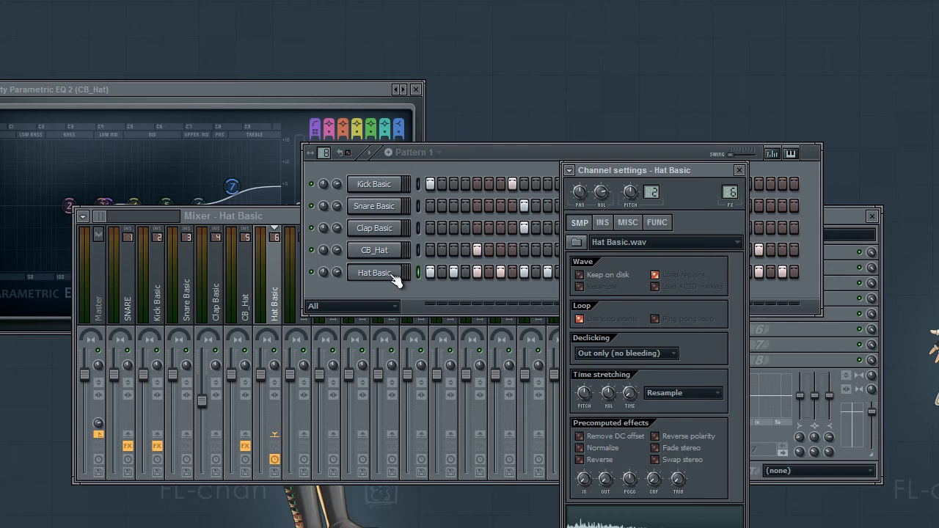
left_click(858, 216)
left_click(551, 163)
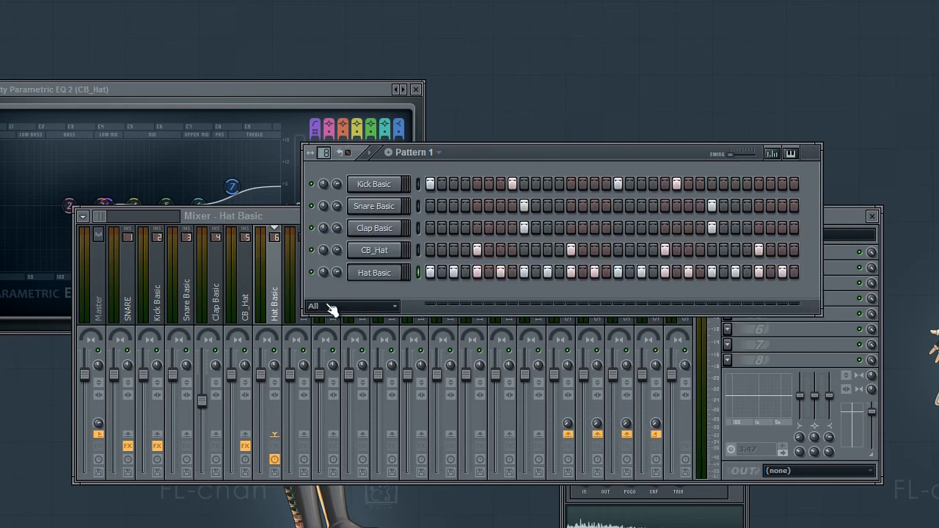
left_click(276, 308)
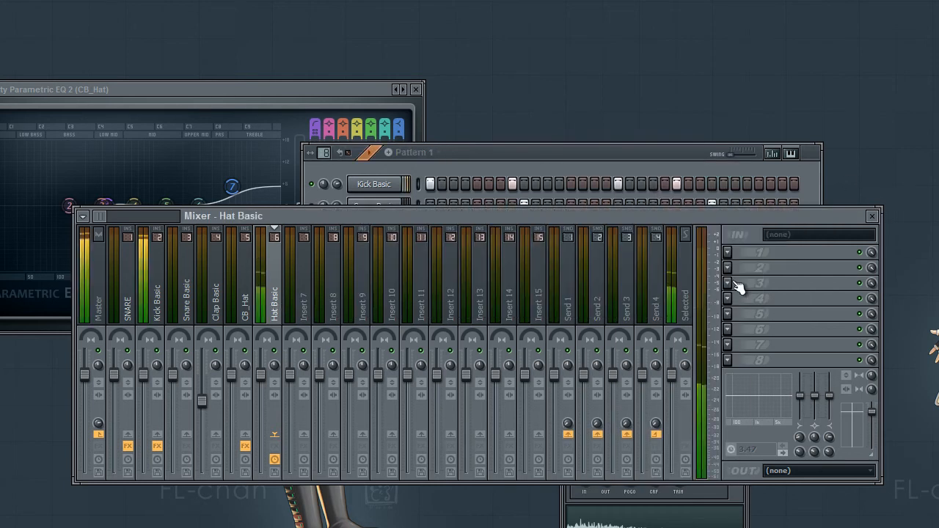
left_click(740, 251)
left_click(835, 459)
left_click_drag(231, 205, 224, 183)
Step: Turn band 1 of the Hat Basic EQ into a high-pass filter, raise its cutoff, and close the EQ
left_click_drag(313, 130, 322, 88)
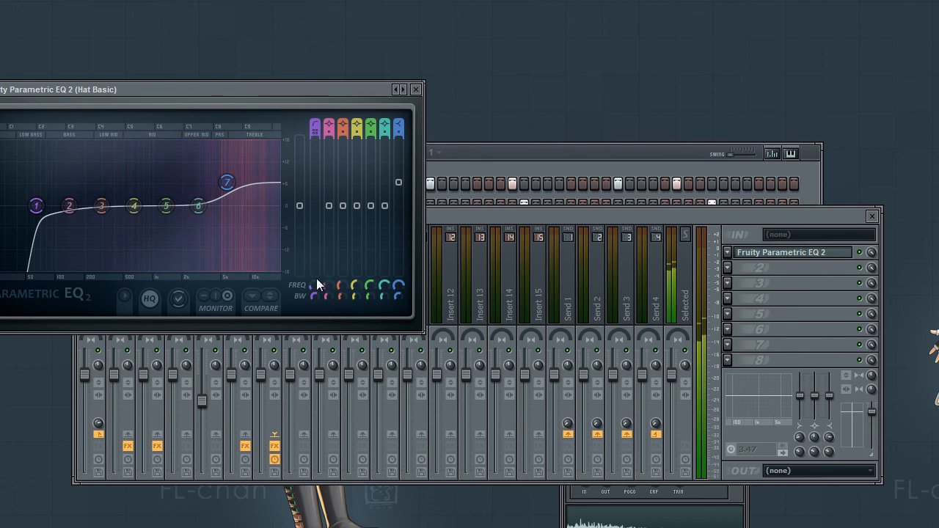
mouse_move(315, 294)
left_mouse_down()
mouse_move(314, 311)
mouse_move(315, 287)
left_mouse_up()
left_click_drag(37, 207, 183, 224)
left_click(416, 89)
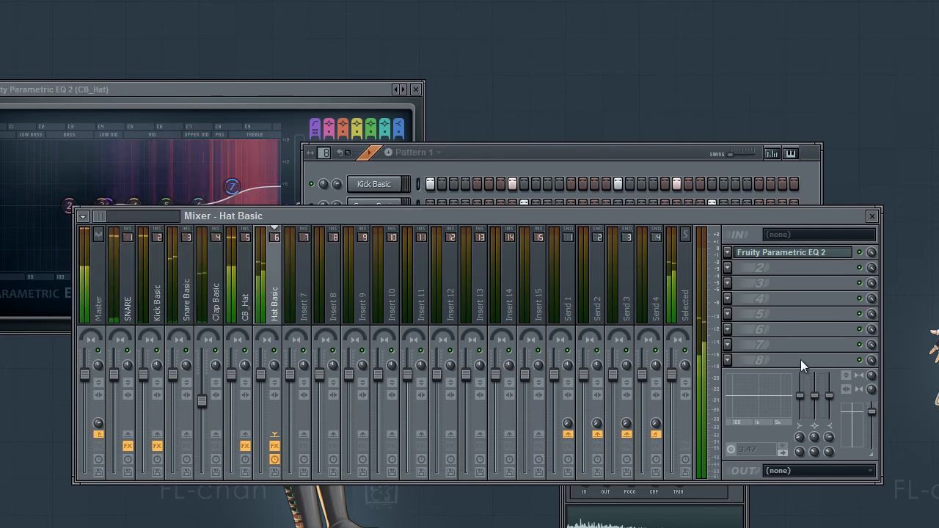
Step: Add a Soundgoodizer in Hat Basic slot 2, set its amount in mode A, and close it
left_click(728, 269)
mouse_move(738, 281)
left_click(920, 204)
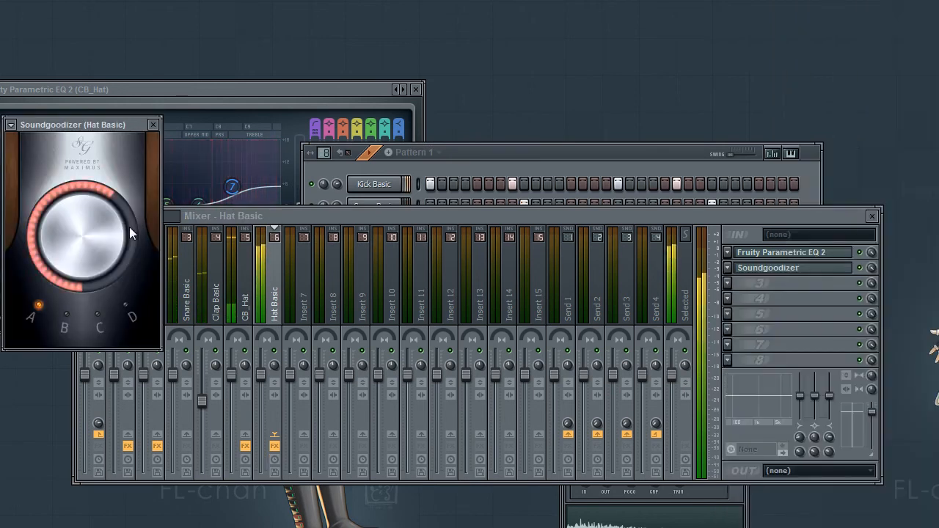
left_click(153, 124)
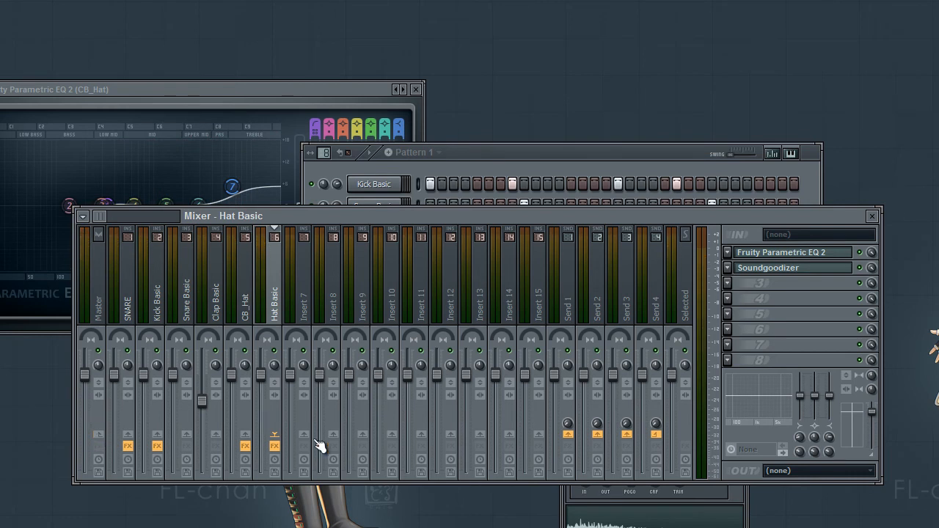
Step: Rename mixer track Insert 7 as HIHATS
left_click(256, 309)
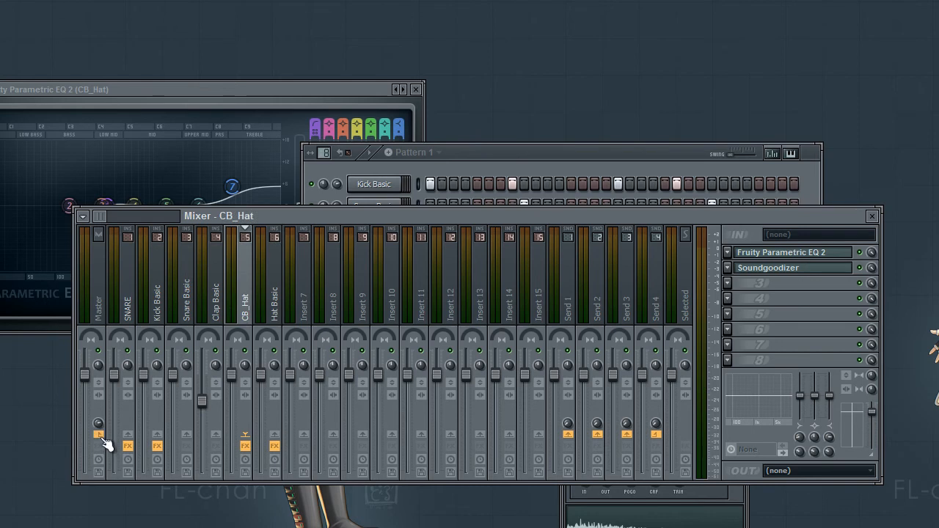
right_click(311, 322)
left_click(390, 338)
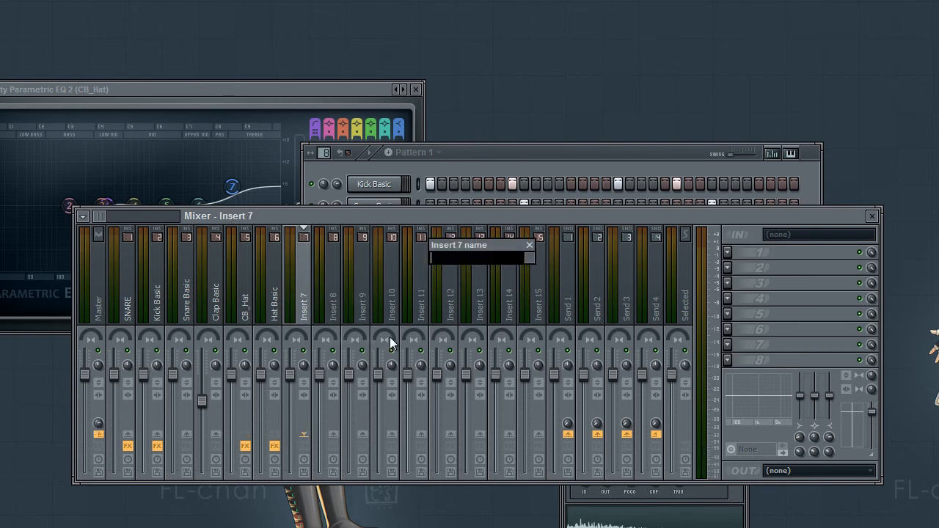
type("HIHATS")
key("Return")
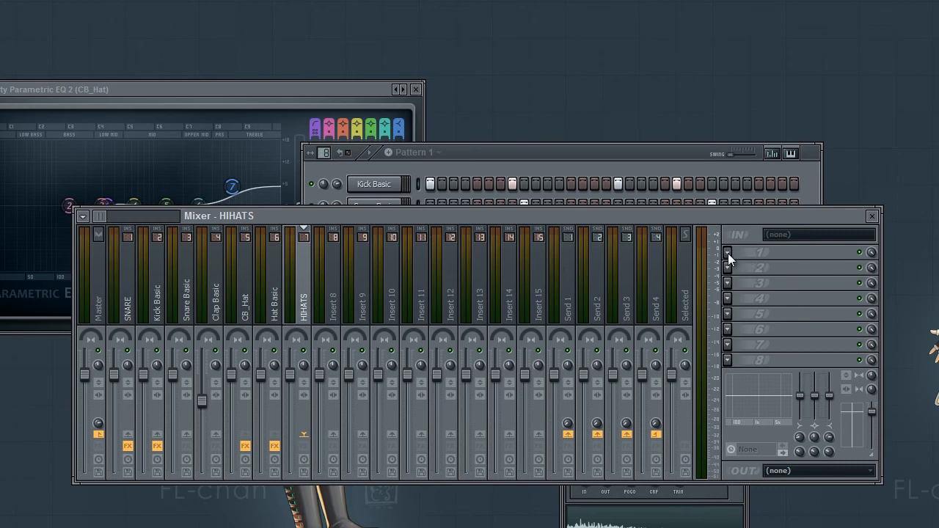
Step: Add a Fruity Reeverb 2 in slot 1 of the HIHATS track and lower its wet level
left_click(733, 255)
left_click(809, 524)
left_click_drag(296, 141, 287, 191)
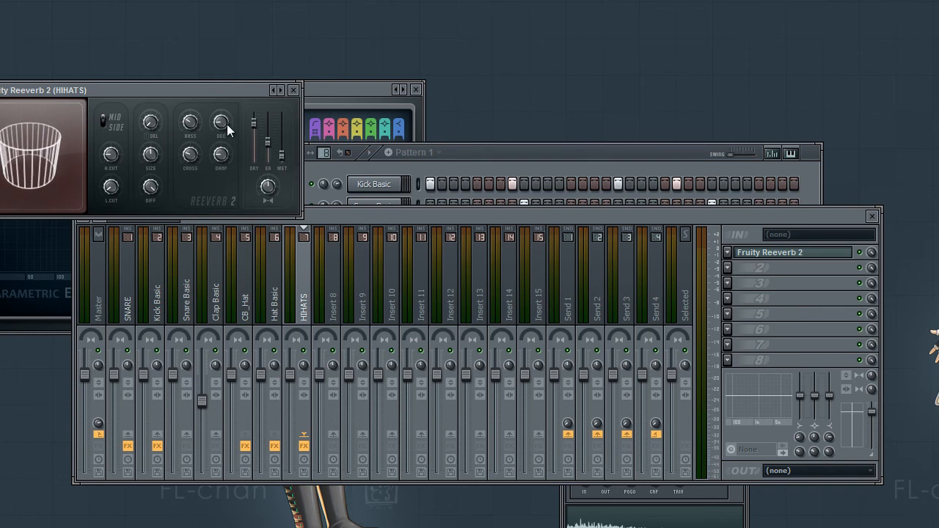
Step: Close the HIHATS track's reverb and play the drum pattern with the step sequencer in front
left_click_drag(207, 90, 407, 235)
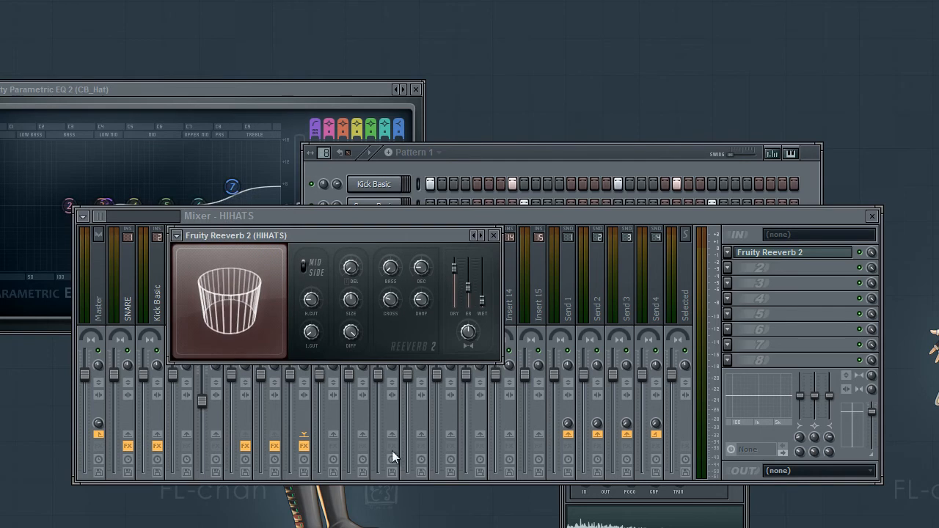
left_click(493, 235)
left_click(539, 159)
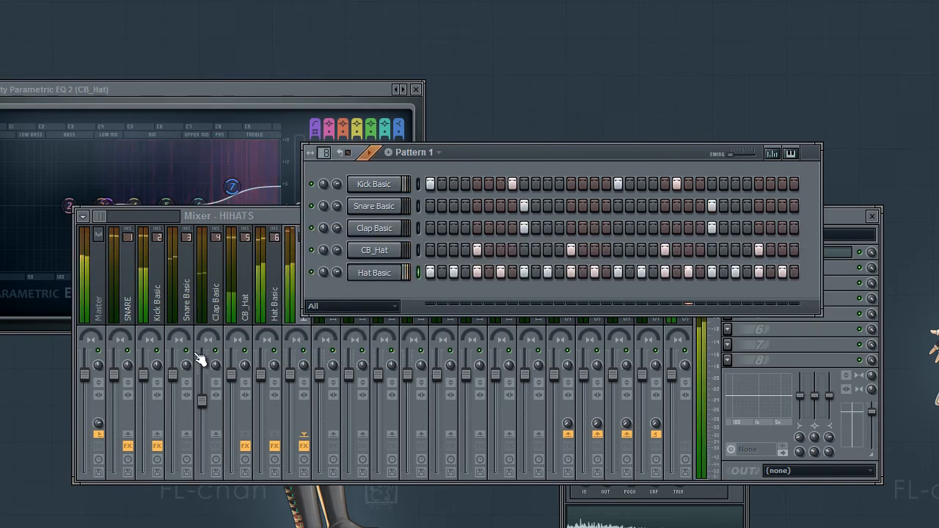
Step: Add a Fruity Reeverb 2 in slot 6 of the SNARE track, lower its wet level, and close it
left_click(129, 294)
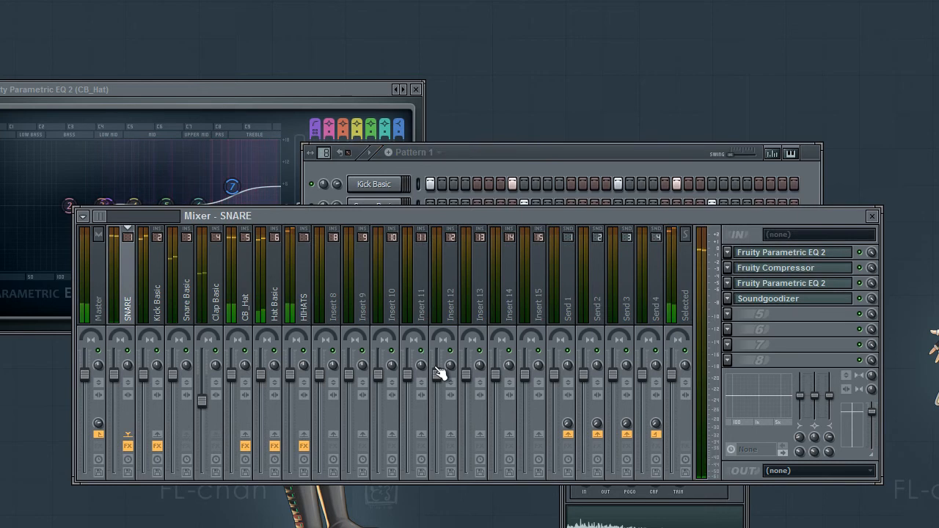
left_click(729, 330)
left_click(815, 524)
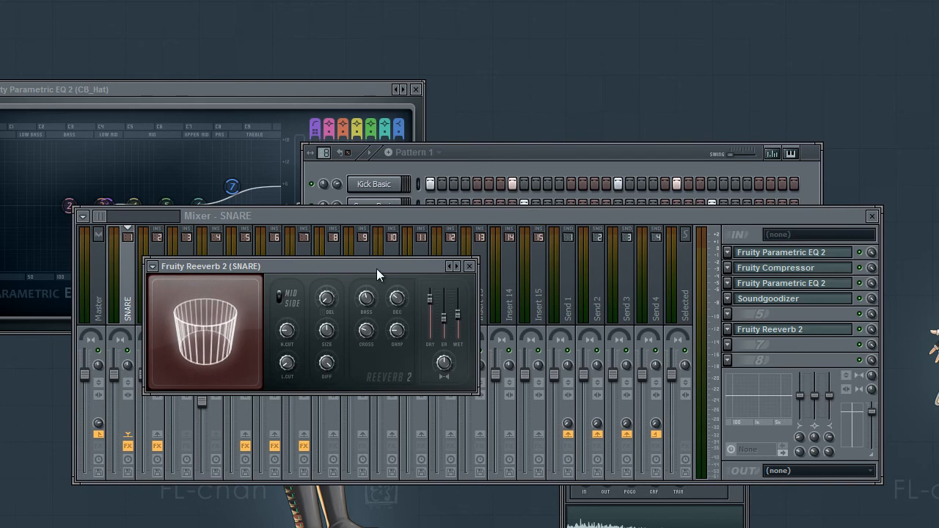
left_click(472, 267)
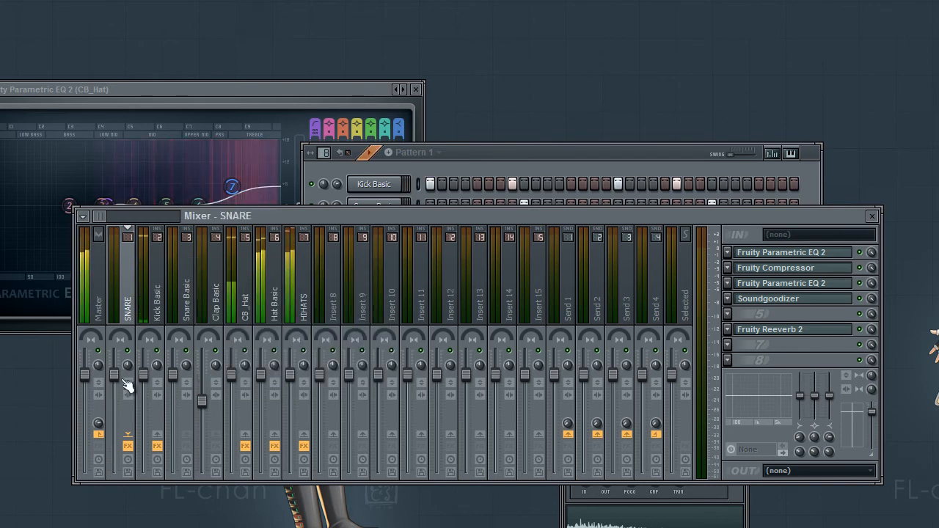
left_click(800, 329)
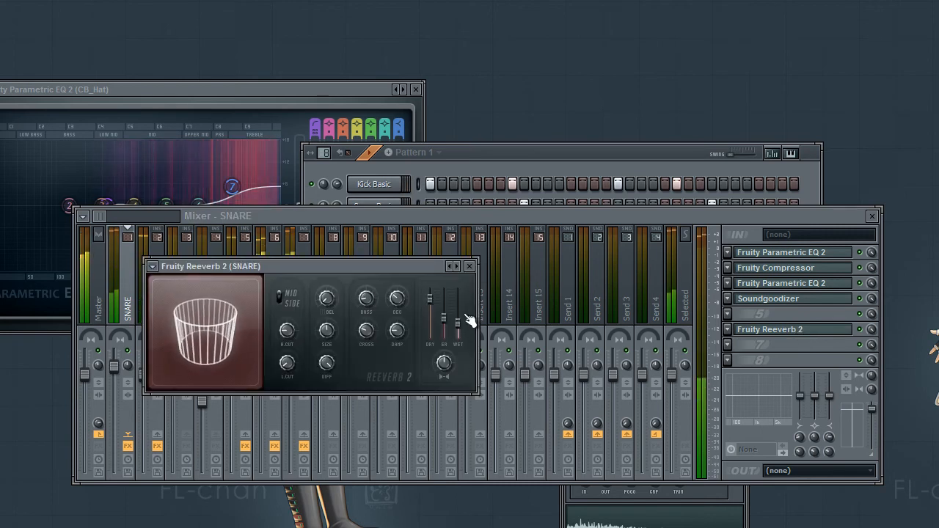
left_click(470, 266)
Step: Balance the drum levels by lowering the Clap Basic and HIHATS faders and raising SNARE, and close the mixer
mouse_move(204, 396)
left_mouse_down()
mouse_move(208, 443)
mouse_move(203, 413)
left_mouse_up()
left_click(120, 371)
left_click_drag(290, 376, 292, 396)
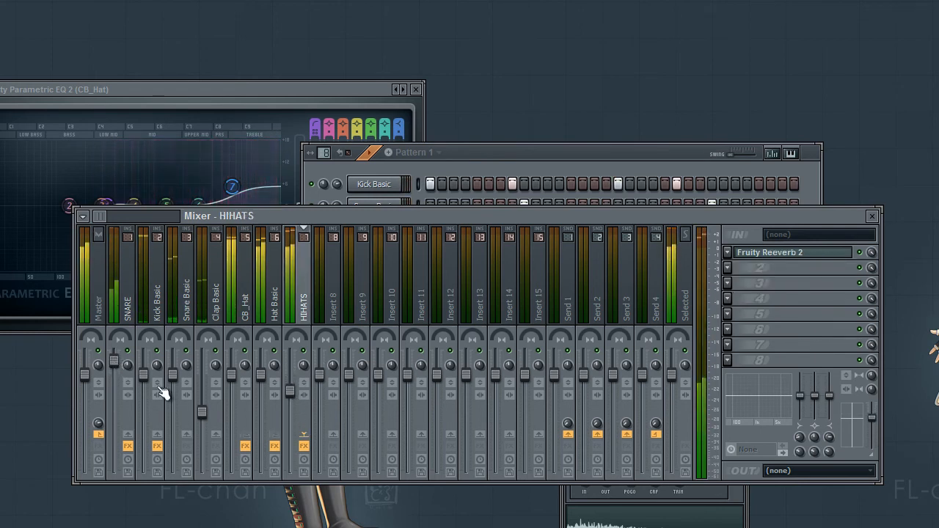
left_click(98, 297)
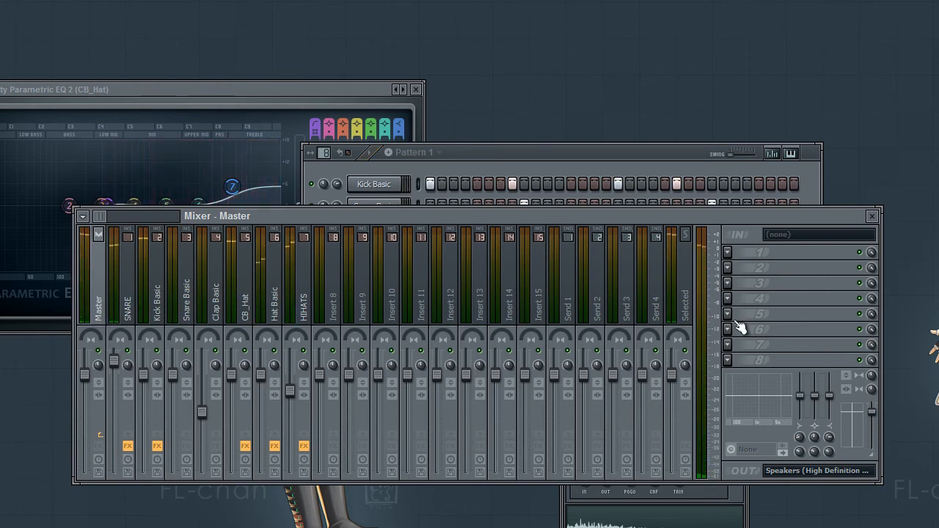
left_click(871, 216)
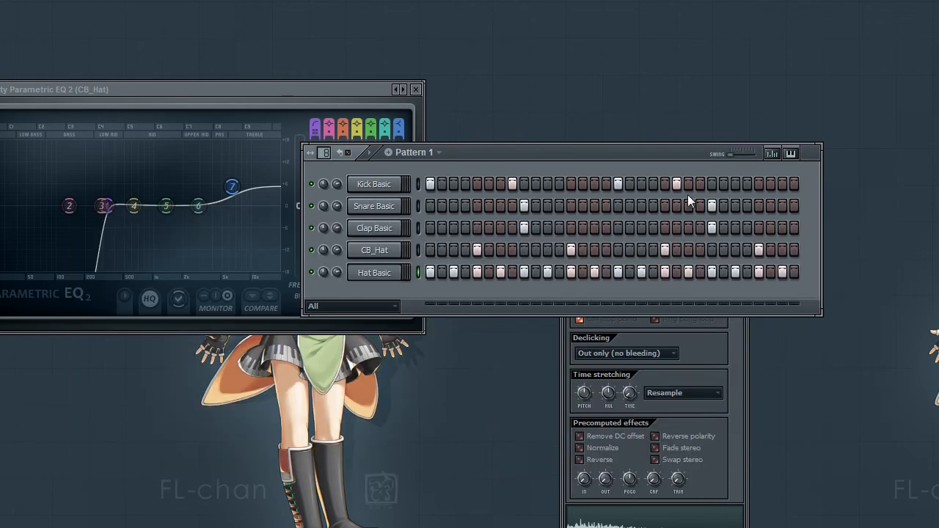
Step: Add a Massive instrument channel to Pattern 1 and move its window fully into view
left_click_drag(586, 153, 586, 243)
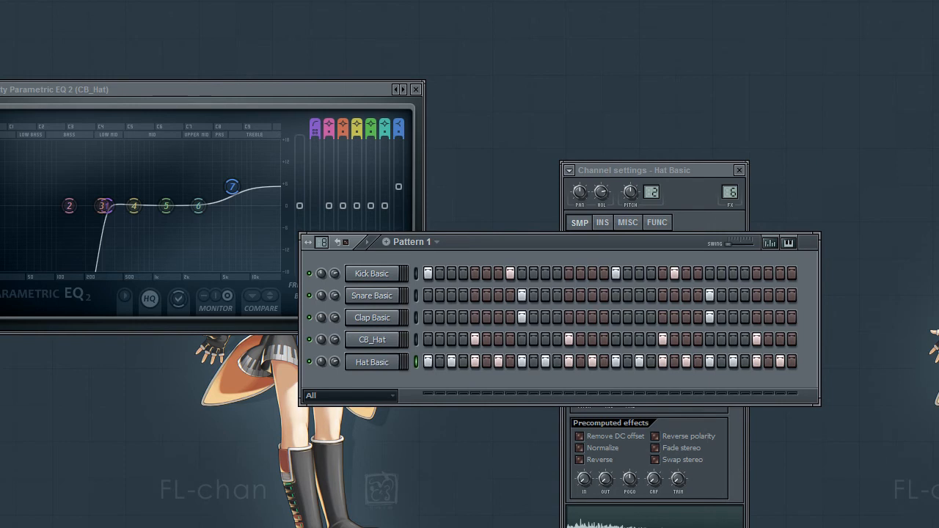
left_click(26, 0)
mouse_move(73, 0)
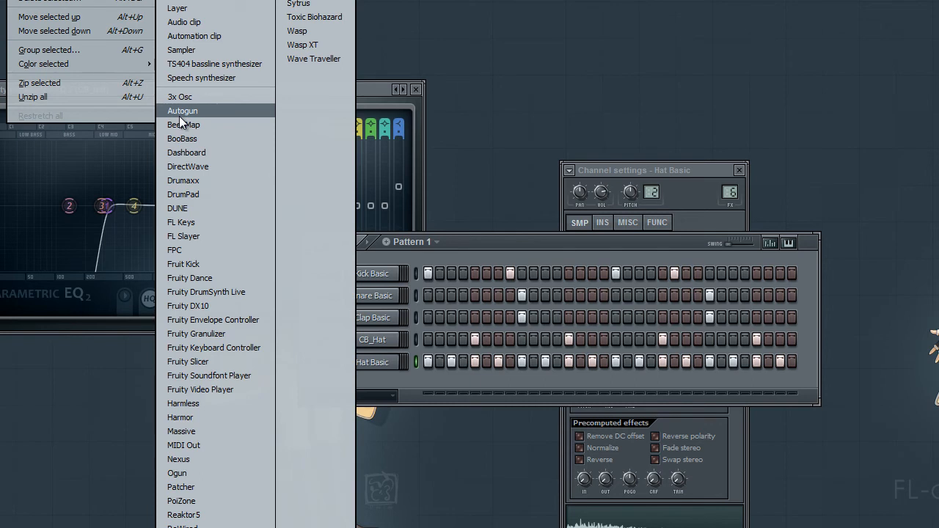
left_click(207, 431)
left_click_drag(461, 88, 644, 15)
Step: Set Massive's wavetables to Polysaw I for OSC1, Scrap Yard for OSC2 and Wicked for OSC3
left_click(229, 76)
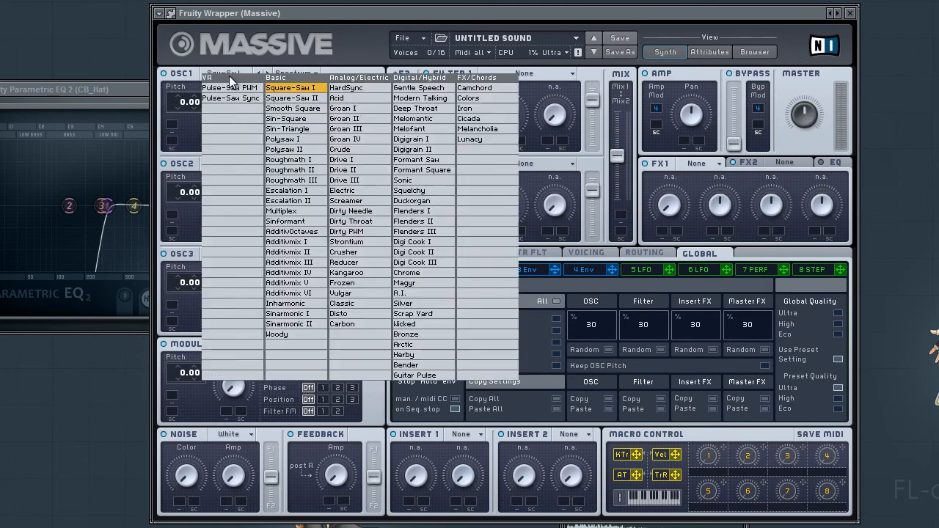
left_click(312, 149)
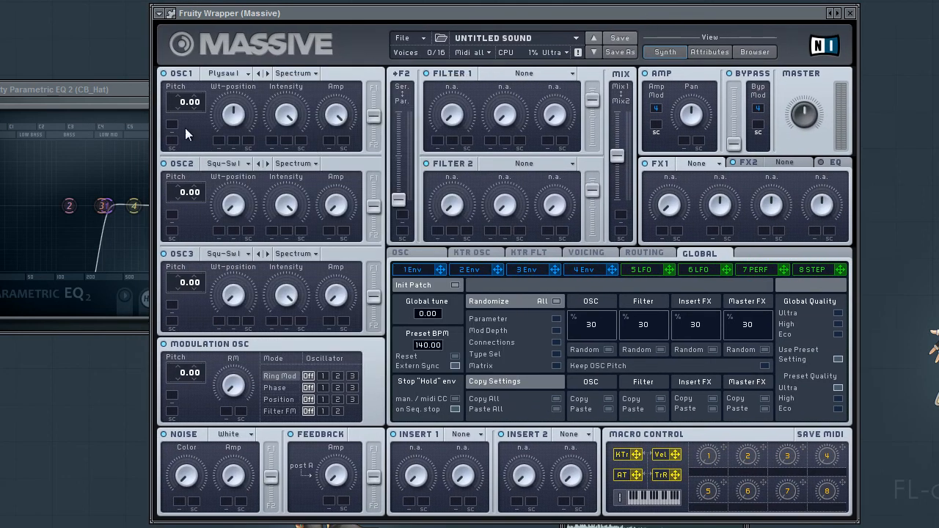
left_click(214, 165)
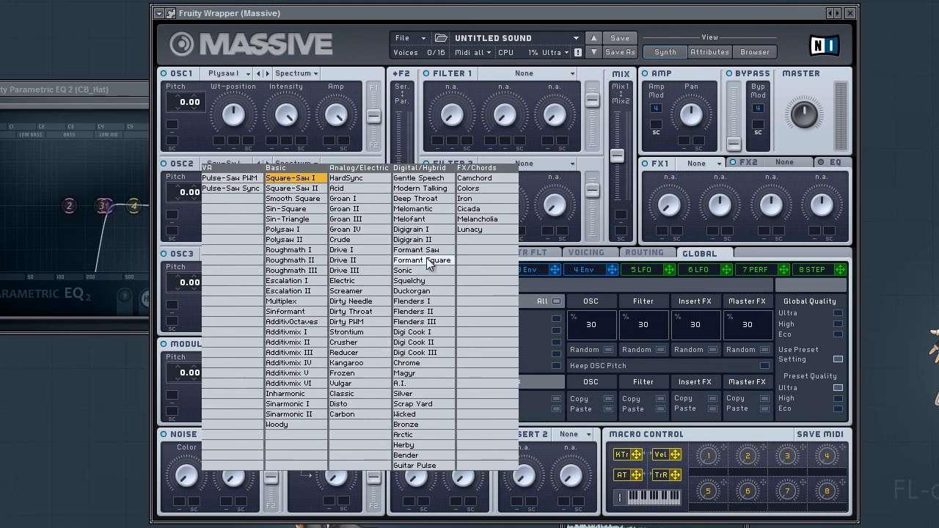
left_click(420, 189)
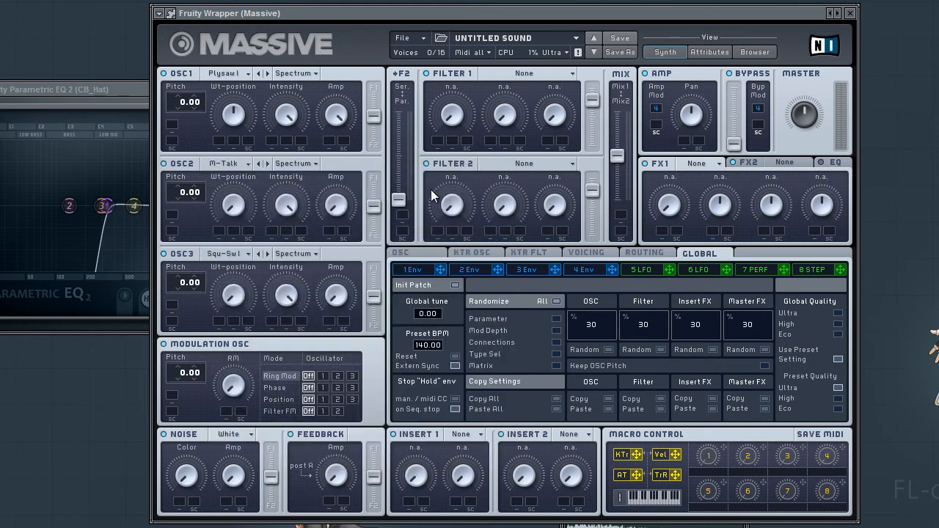
left_click(244, 165)
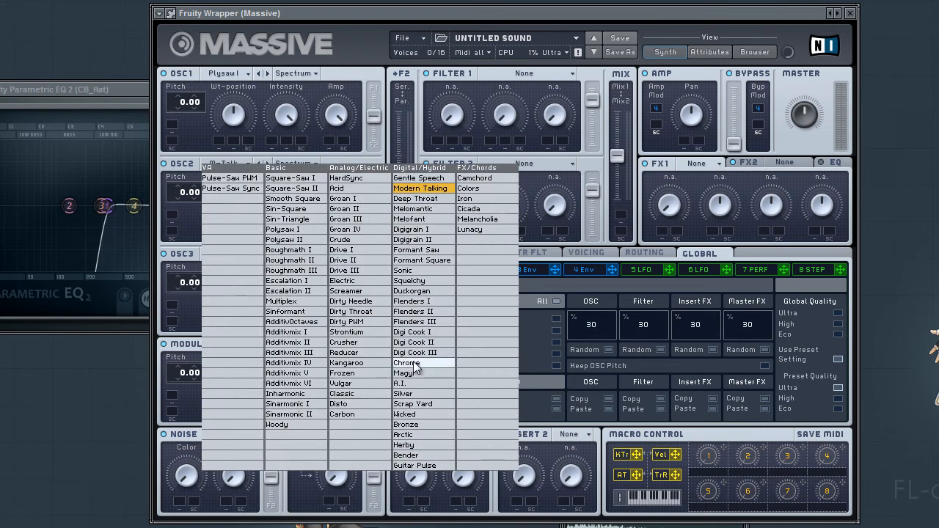
left_click(432, 404)
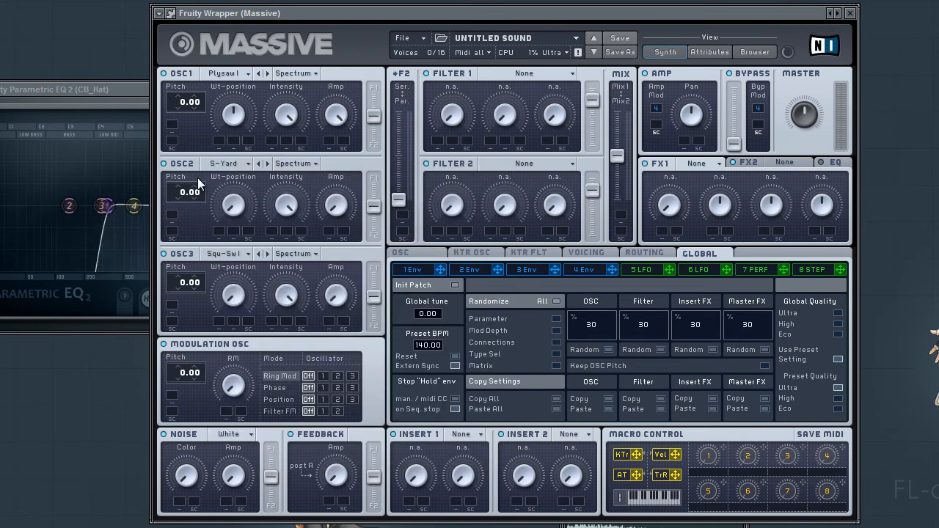
left_click(232, 258)
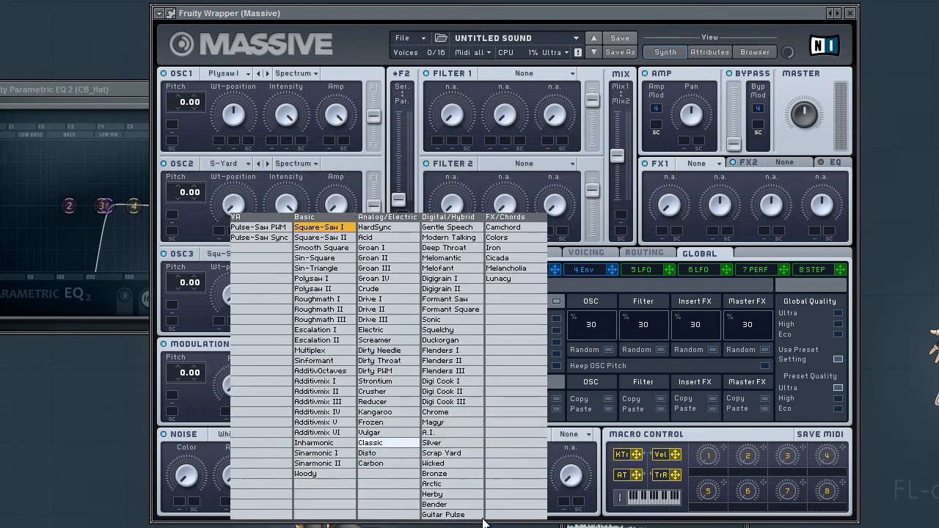
left_click(462, 464)
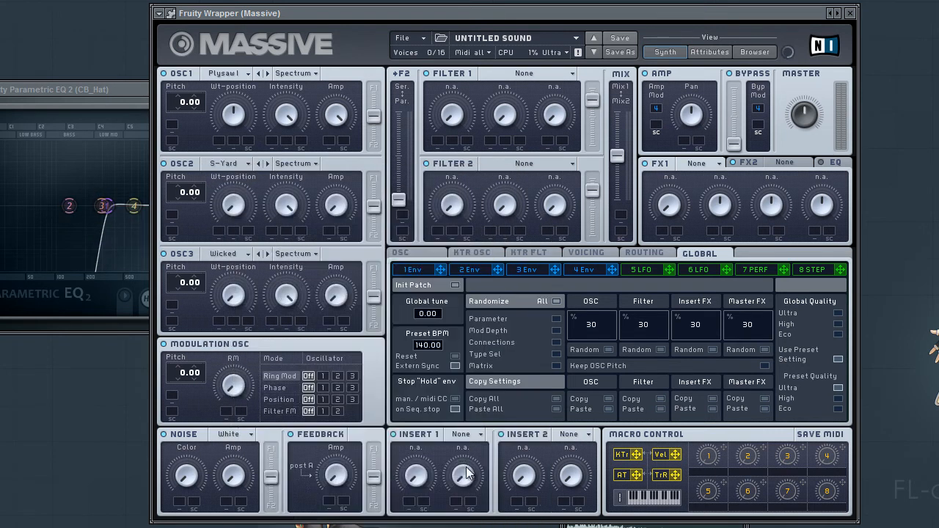
Step: Enter two long notes for the Massive channel in its piano roll and play the pattern
left_click(849, 13)
right_click(397, 382)
left_click(439, 364)
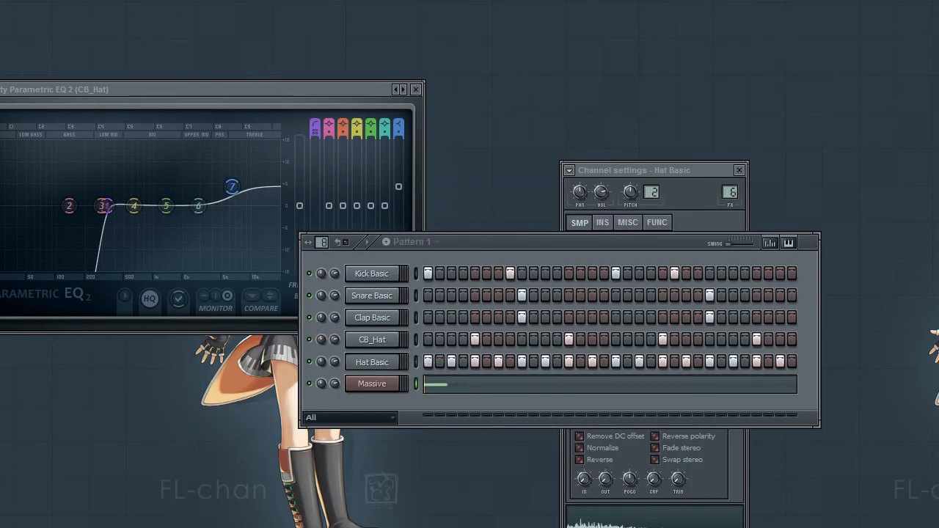
key("space")
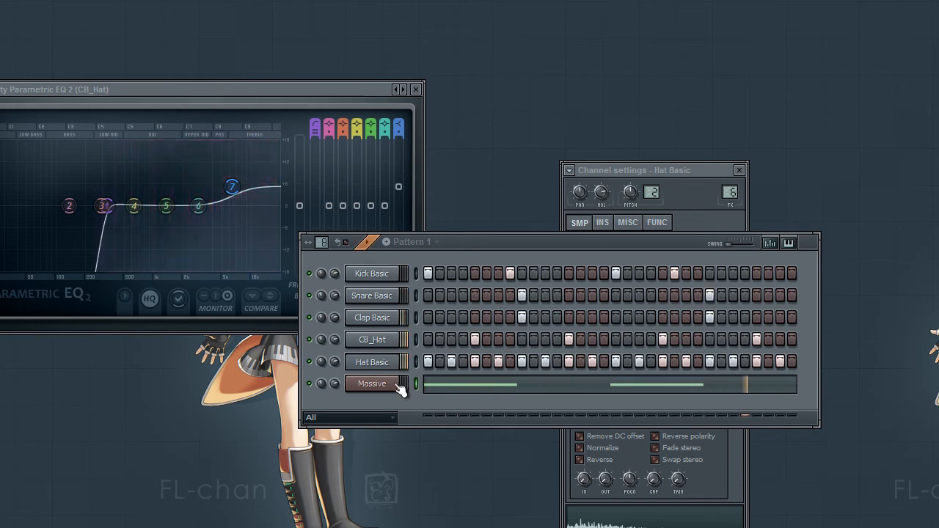
Step: Shorten the attack of Massive's envelope 4 and raise its decay level to maximum
left_click(388, 378)
left_click(590, 269)
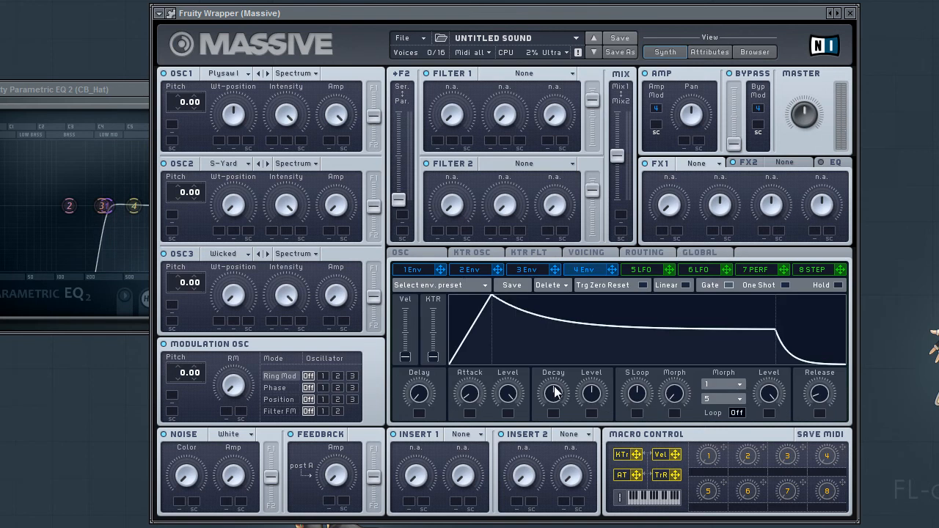
left_click_drag(485, 410, 470, 525)
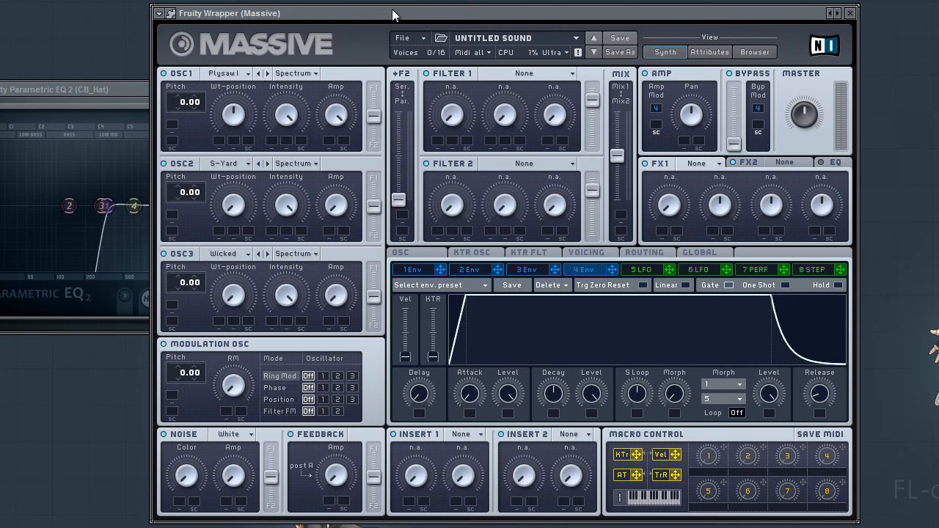
Step: Switch off OSC2 and OSC3 in Massive and set OSC1's pitch to -12.00
left_click_drag(393, 15, 443, 377)
left_click_drag(473, 242, 469, 62)
left_click(381, 215)
left_click_drag(544, 376, 551, 21)
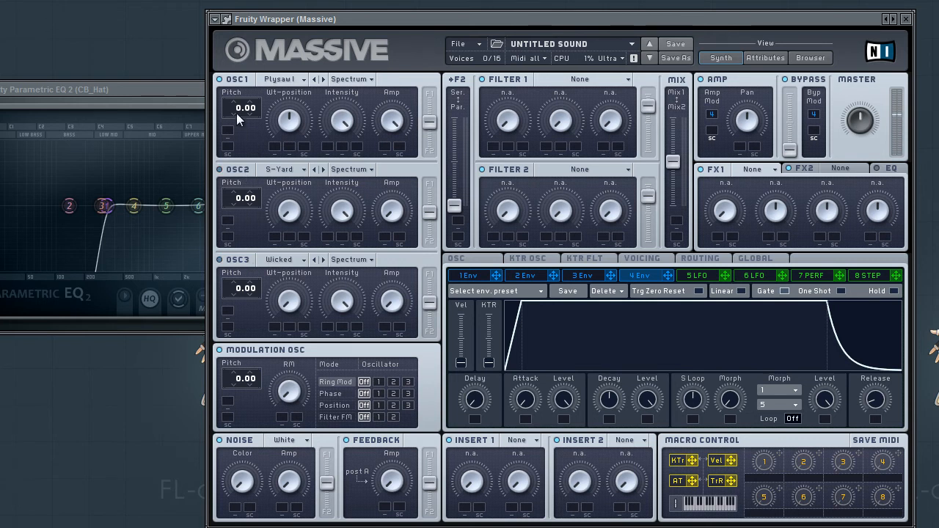
left_click_drag(233, 130, 233, 121)
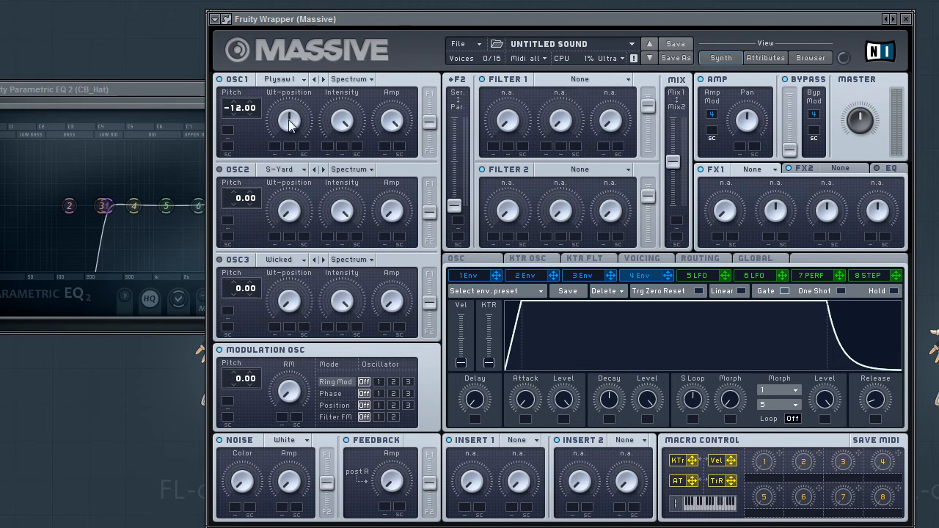
Step: Raise OSC1's wavetable position to maximum, set its mode to Bend +, and lower its intensity
left_click_drag(305, 18, 433, 20)
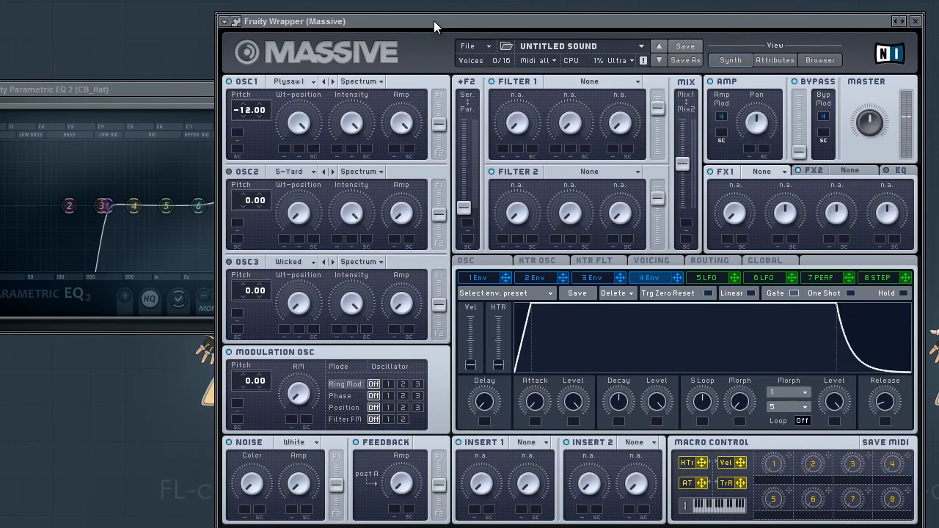
left_click(359, 81)
left_click(358, 90)
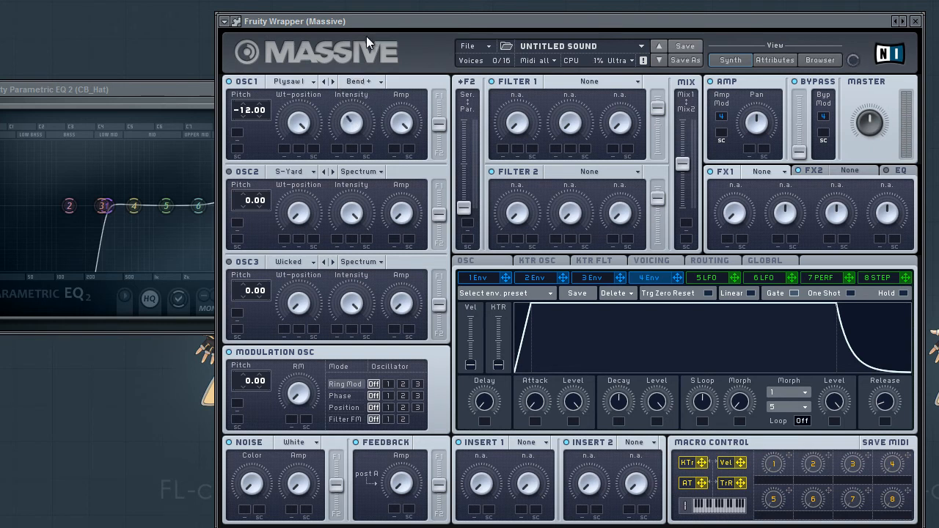
Step: Move Massive aside and play the pattern to hear the synth together with the drums
left_click_drag(381, 21, 817, 18)
left_click(371, 204)
key("space")
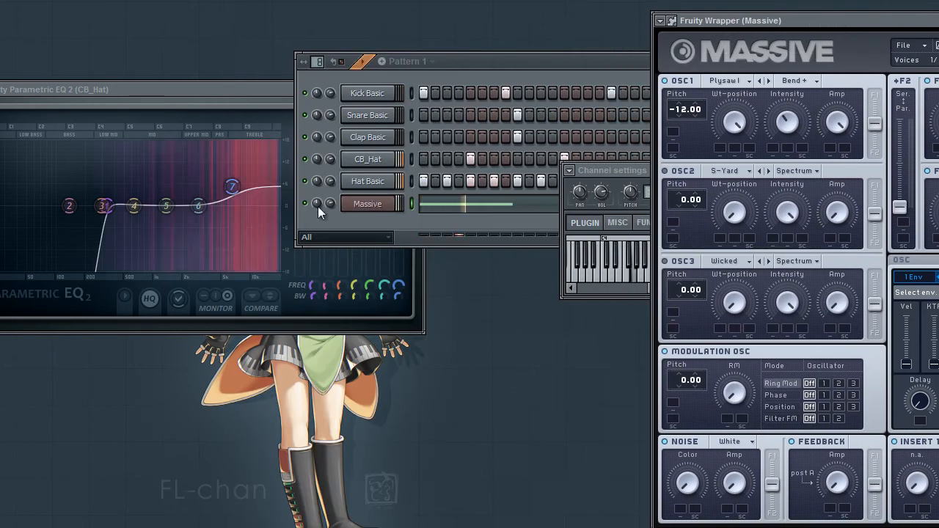
right_click(322, 206)
key("Escape")
left_click_drag(794, 16, 317, 15)
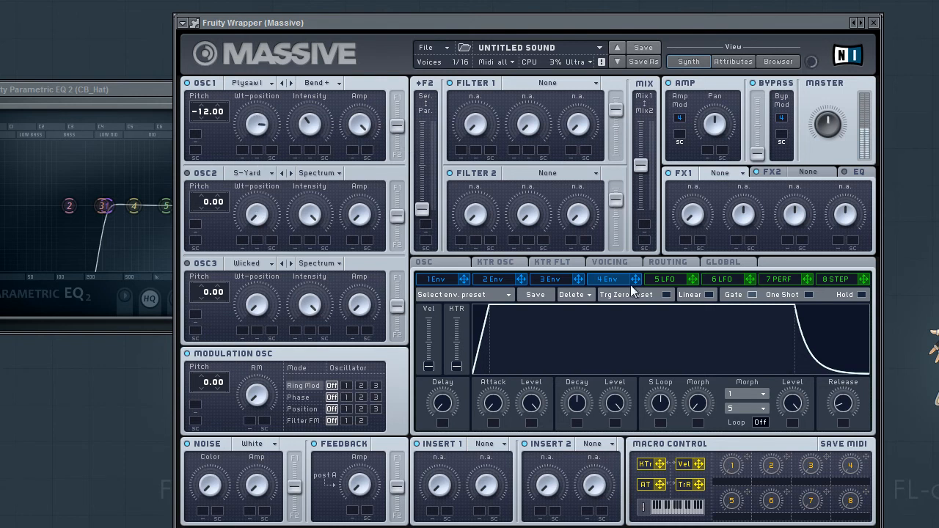
Step: Assign modulator 8 to OSC1's wavetable position and change it from Stepper to Performer
left_click(465, 284)
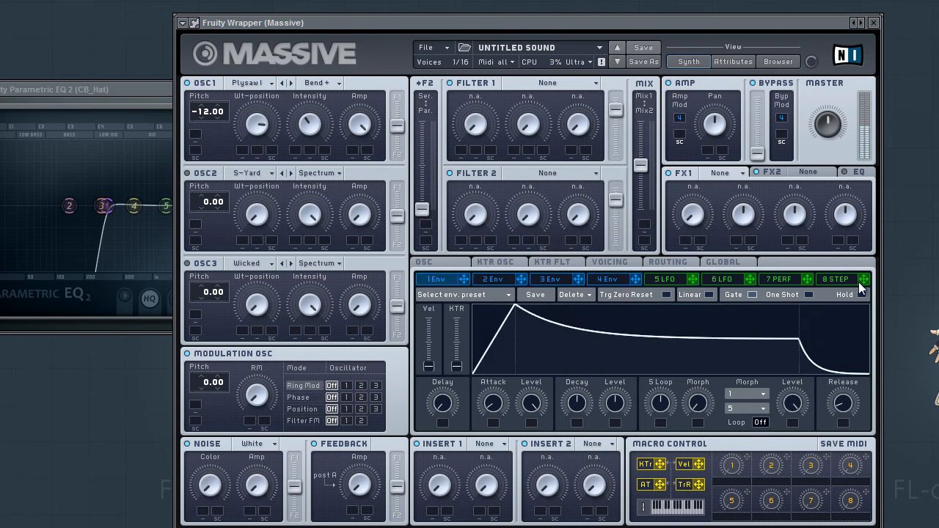
left_click_drag(866, 279, 243, 142)
left_click(817, 282)
left_click(850, 292)
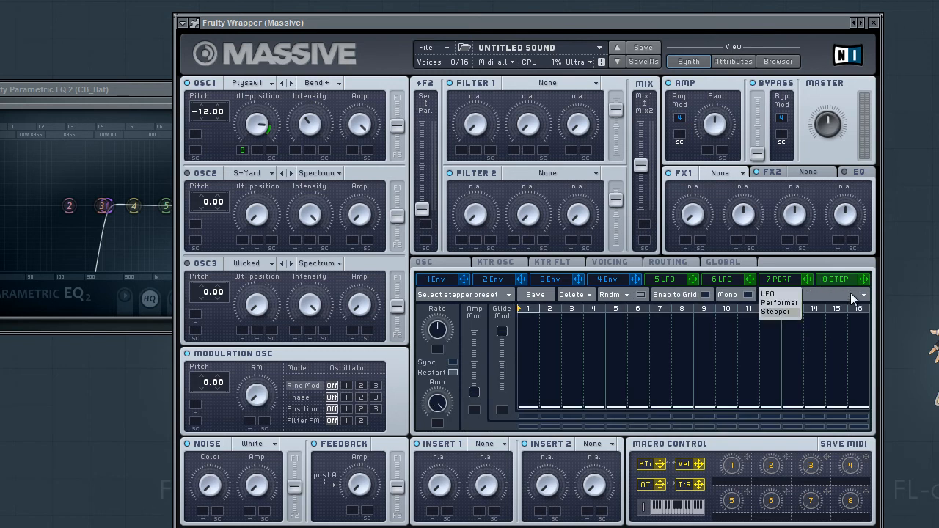
left_click(795, 303)
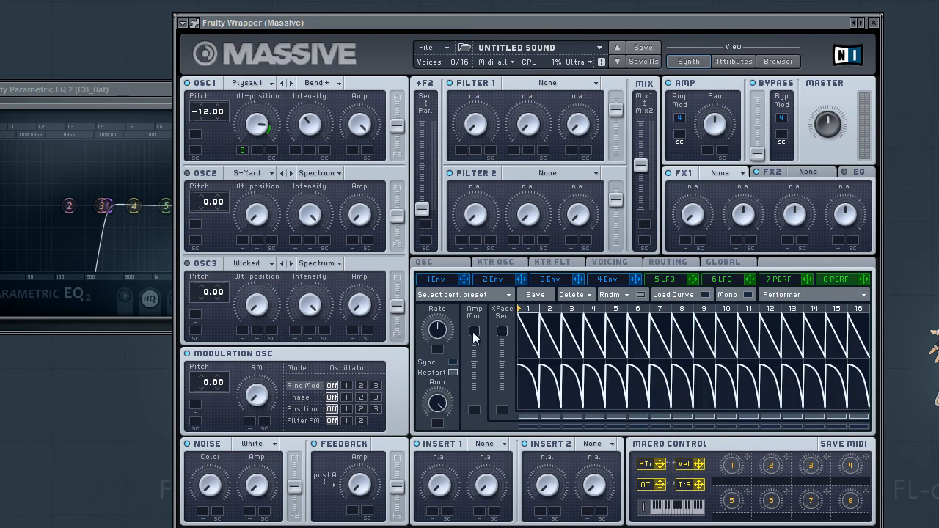
Step: Sync modulator 8 at a 1/4 ratio with Restart off, and load a peaked curve into its first upper step
left_click_drag(480, 400, 495, 271)
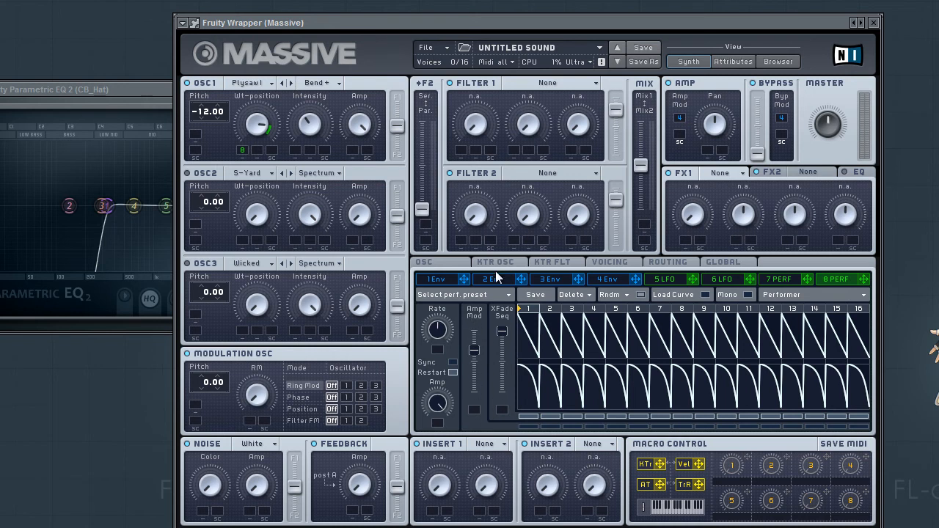
left_click(452, 362)
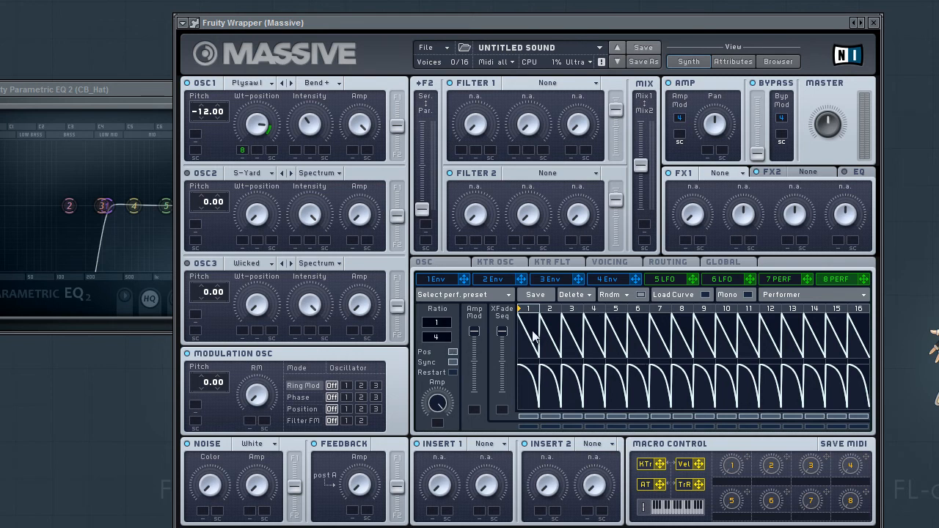
left_click(691, 297)
left_click(502, 375)
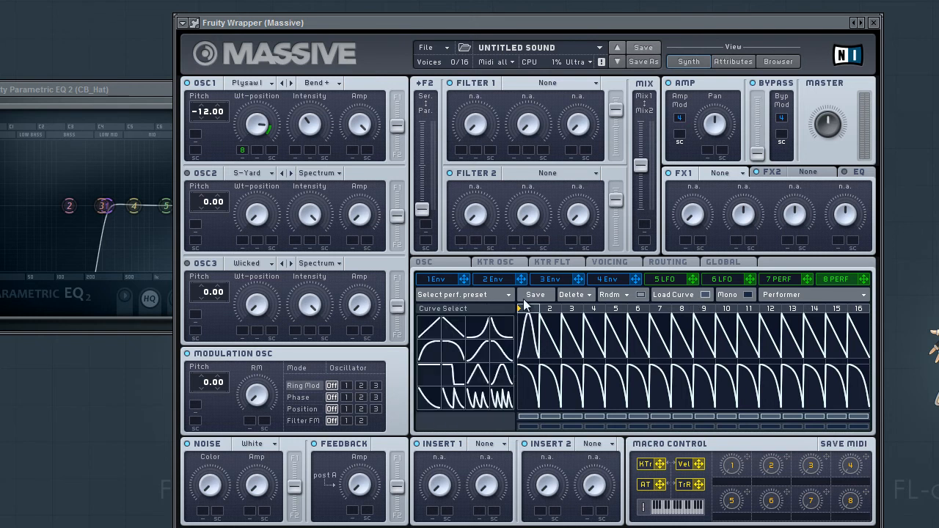
Step: Load the two-peak curve into the second upper step of modulator 8's Performer
left_click(454, 402)
left_click_drag(469, 398, 549, 338)
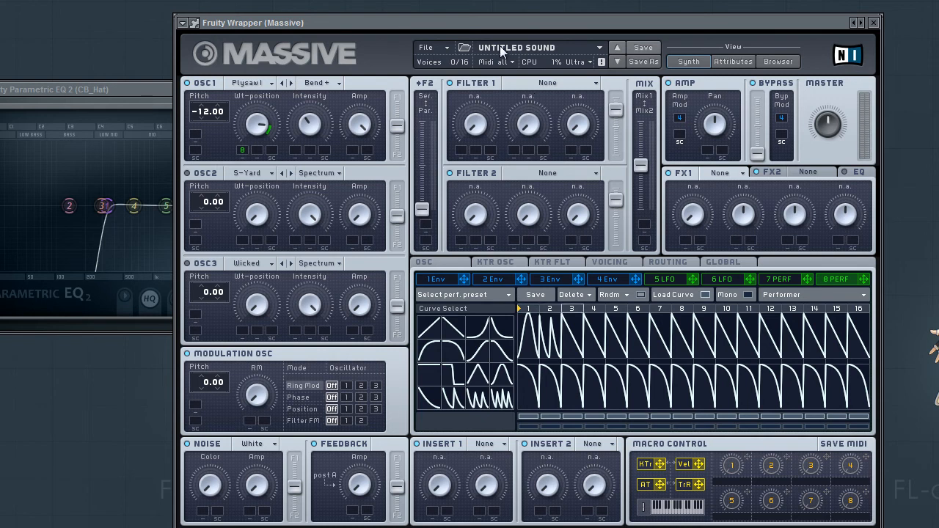
mouse_move(474, 19)
left_mouse_down()
mouse_move(494, 18)
mouse_move(474, 19)
left_mouse_up()
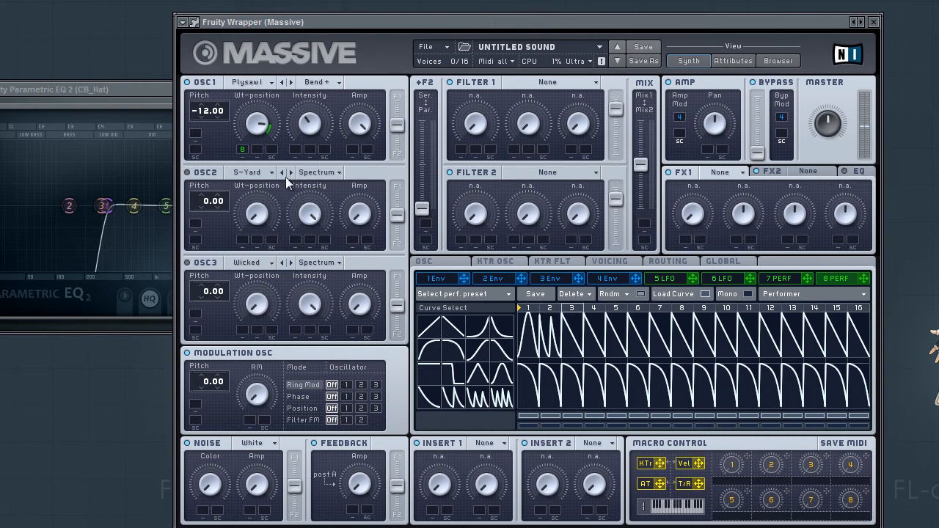
Step: Turn OSC1 off and OSC2 on, and route all three oscillators fully to Filter 1
left_click_drag(258, 127, 246, 146)
left_click(198, 83)
left_click(204, 169)
left_click_drag(397, 215, 397, 187)
left_click_drag(397, 125, 397, 97)
left_click_drag(397, 304, 397, 277)
Step: Set OSC2's pitch to -24.00 and mode to Bend +, raise its wavetable position, and modulate that position with modulator 8
left_click_drag(198, 201, 205, 245)
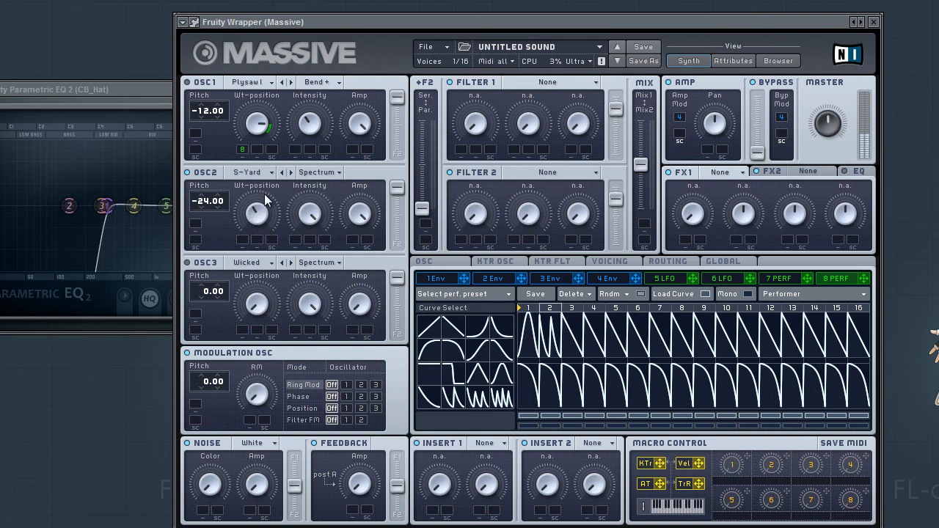
left_click_drag(266, 216, 266, 134)
left_click_drag(863, 279, 241, 242)
left_click_drag(864, 279, 242, 241)
left_click(680, 292)
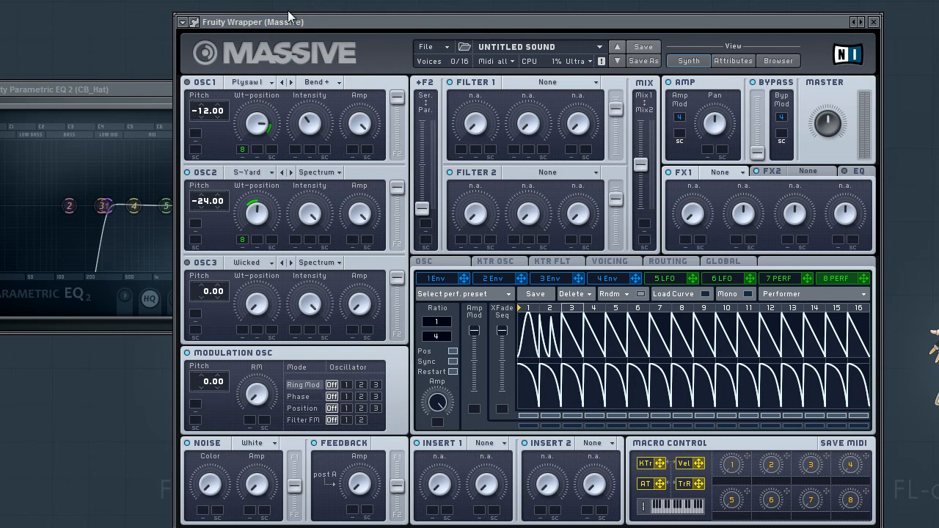
left_click(328, 172)
left_click(322, 182)
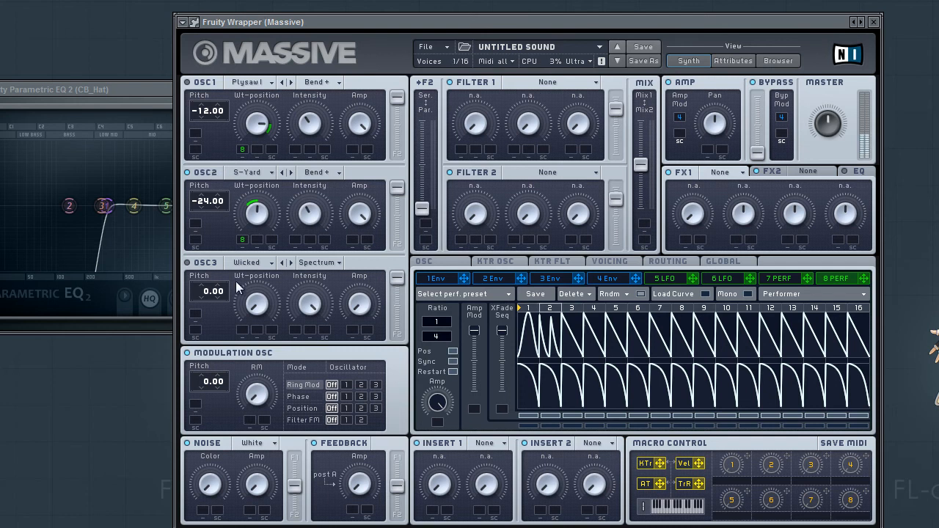
Step: Set OSC3's pitch to -12.00 and mode to Bend +, and assign modulator 8 to its wavetable position
left_click(246, 262)
left_click(219, 261)
left_click_drag(195, 289, 214, 273)
left_click(319, 262)
left_click(323, 273)
left_click_drag(829, 281, 244, 329)
left_click_drag(864, 278, 295, 300)
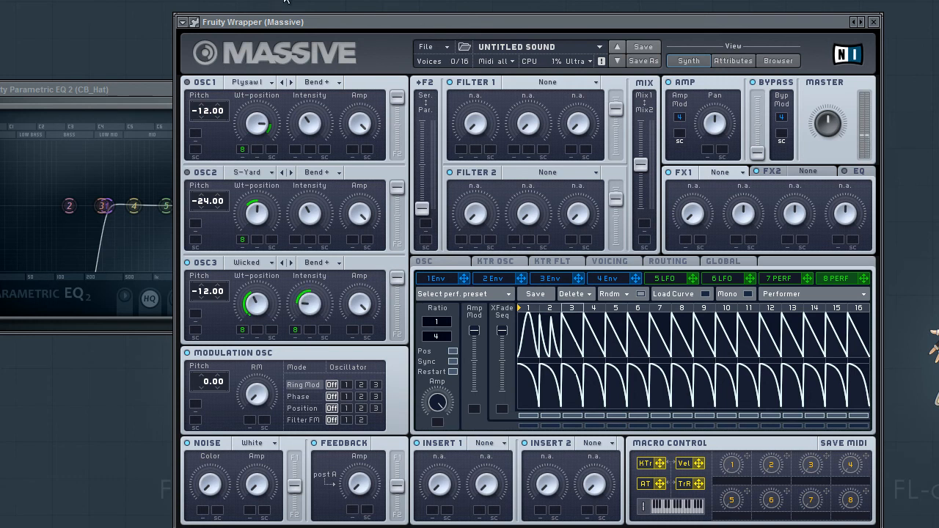
left_click_drag(293, 329, 295, 355)
right_click(294, 331)
left_click(311, 351)
Step: Set Insert 1 to Clip and load the C Tube effect in FX1
left_click(493, 443)
left_click(510, 518)
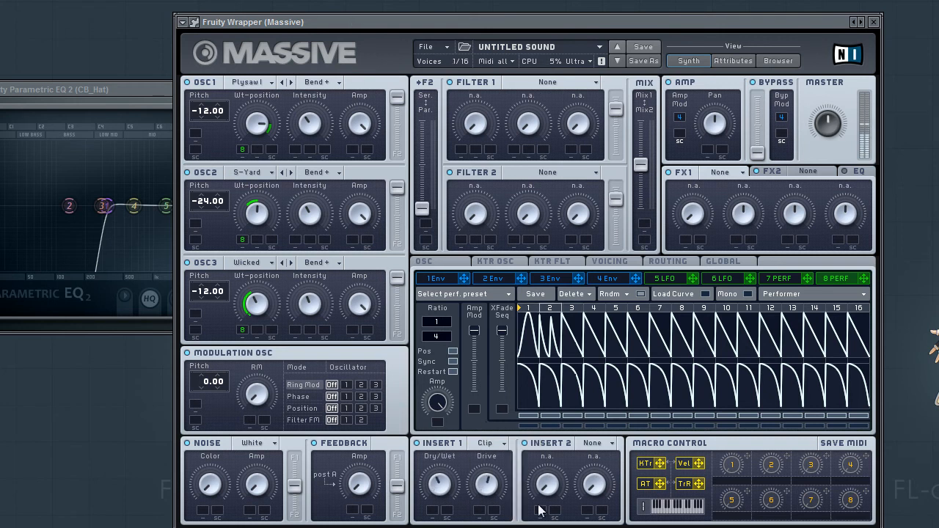
left_click(706, 180)
left_click(772, 295)
left_click(726, 175)
left_click(727, 182)
left_click(726, 173)
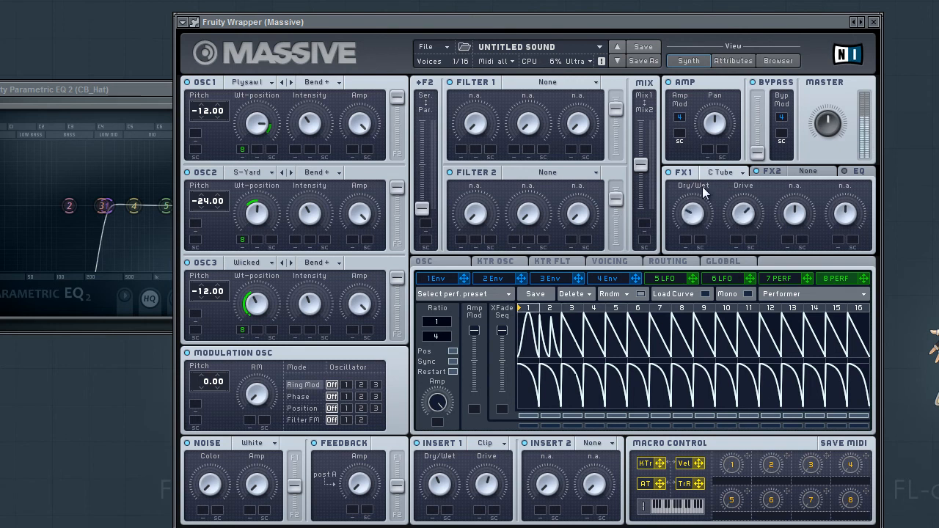
Step: Enable Massive's EQ, lower its frequency, and assign modulator 8 to the EQ boost
left_click(846, 171)
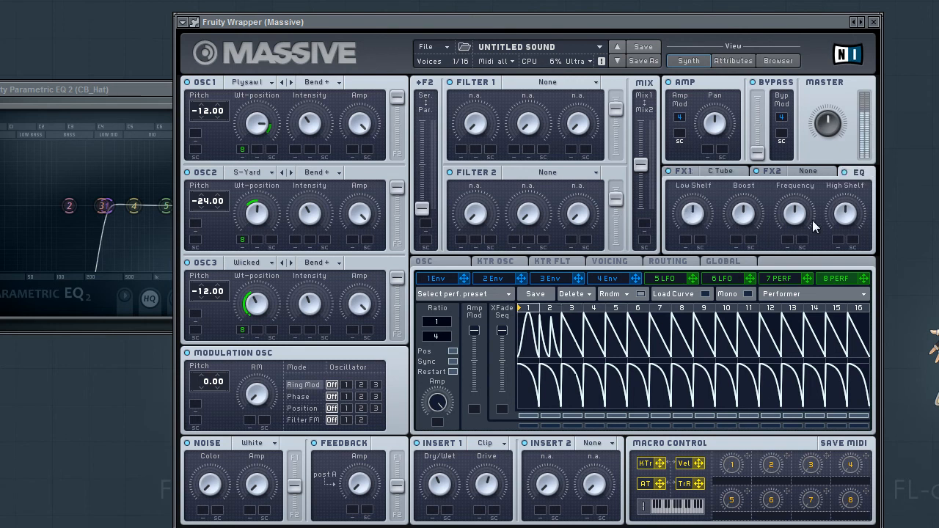
left_click_drag(795, 213, 798, 246)
left_click_drag(860, 278, 741, 192)
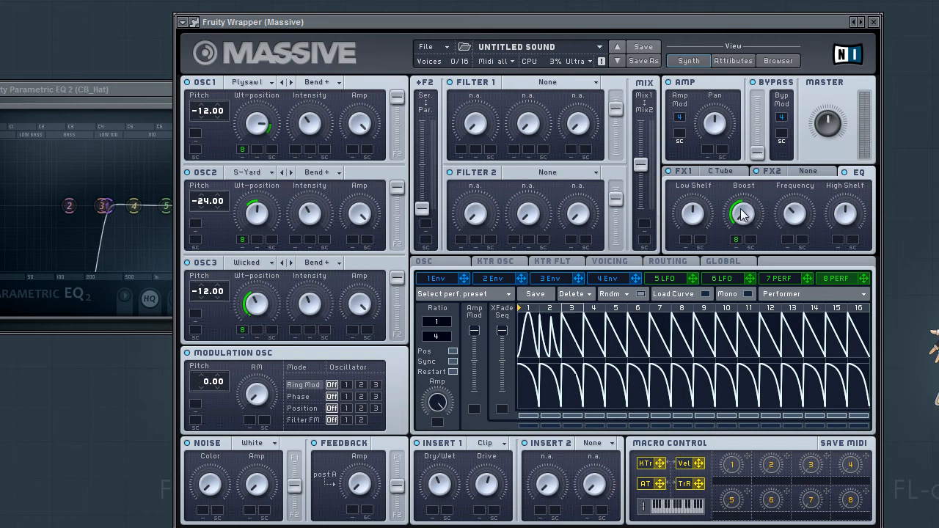
Step: Set Filter 1's type to Scream
left_click(548, 82)
left_click(542, 162)
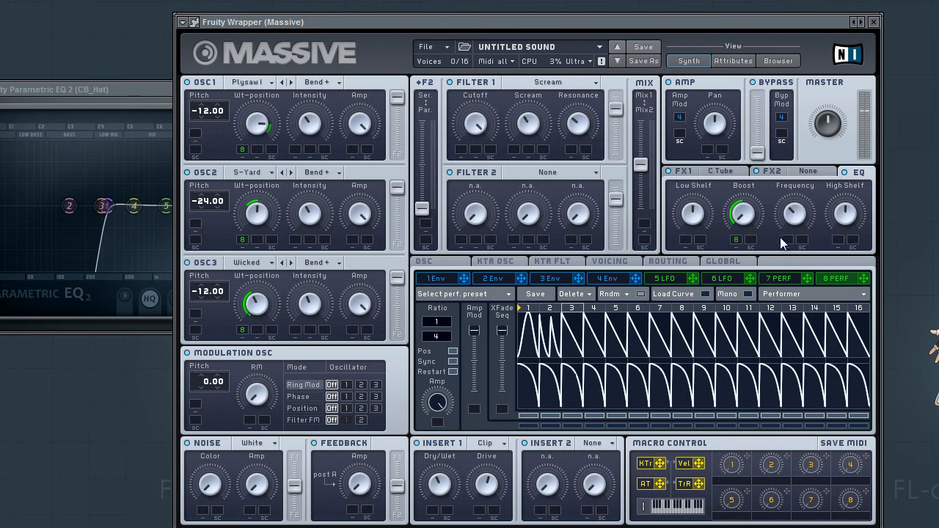
left_click_drag(864, 278, 509, 109)
right_click(515, 150)
left_click(527, 166)
left_click(767, 171)
left_click(810, 171)
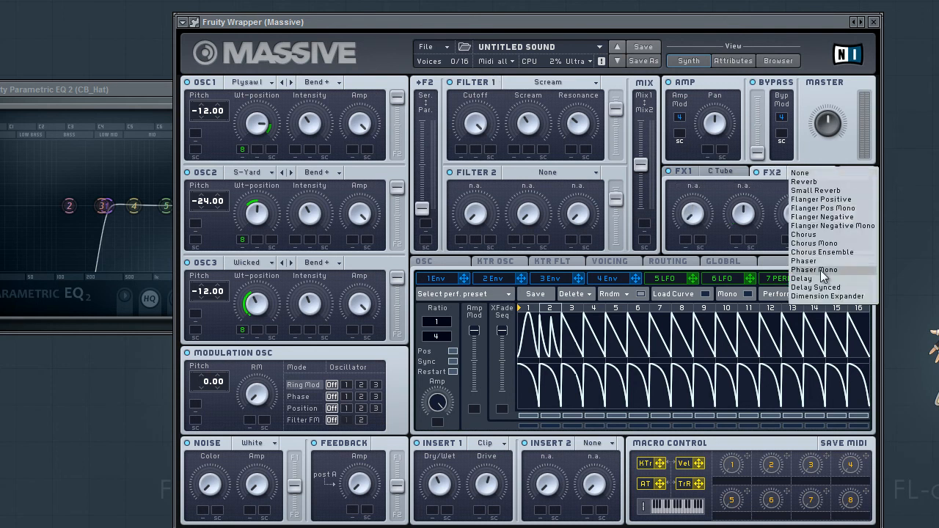
Step: Set the voicing to Monophon with 2 unisono voices, and enable the pan position spread at full width
left_click(612, 262)
left_click(612, 262)
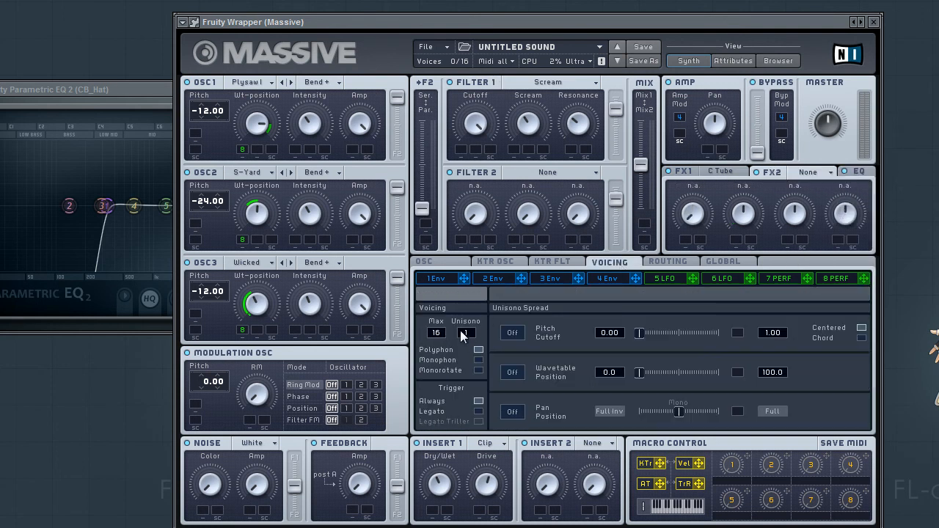
left_click_drag(473, 334, 479, 330)
left_click(512, 411)
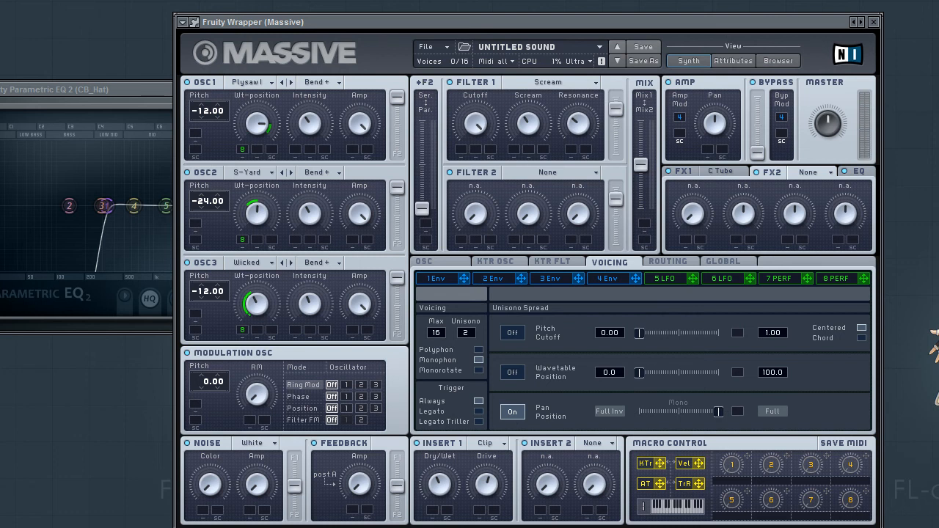
Step: Close Massive and play the pattern to hear the reworked bass
left_click(658, 279)
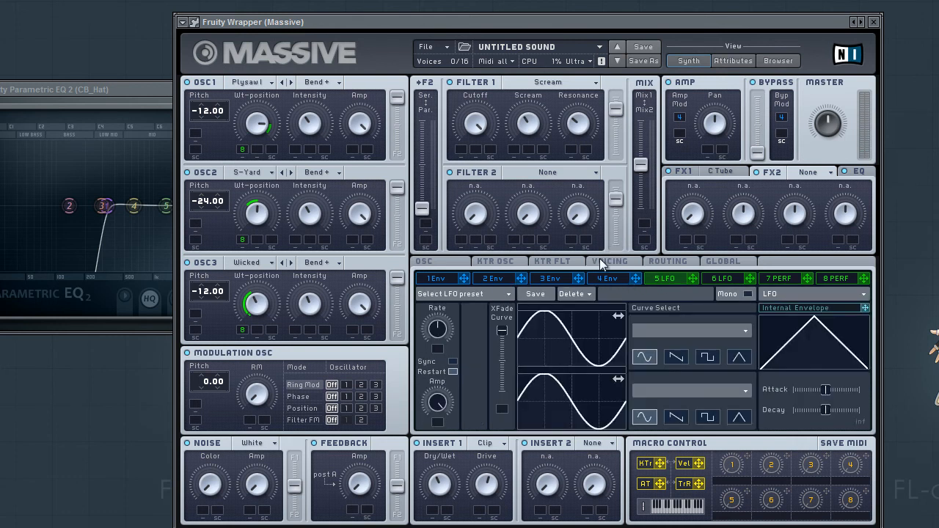
left_click(598, 261)
left_click(873, 22)
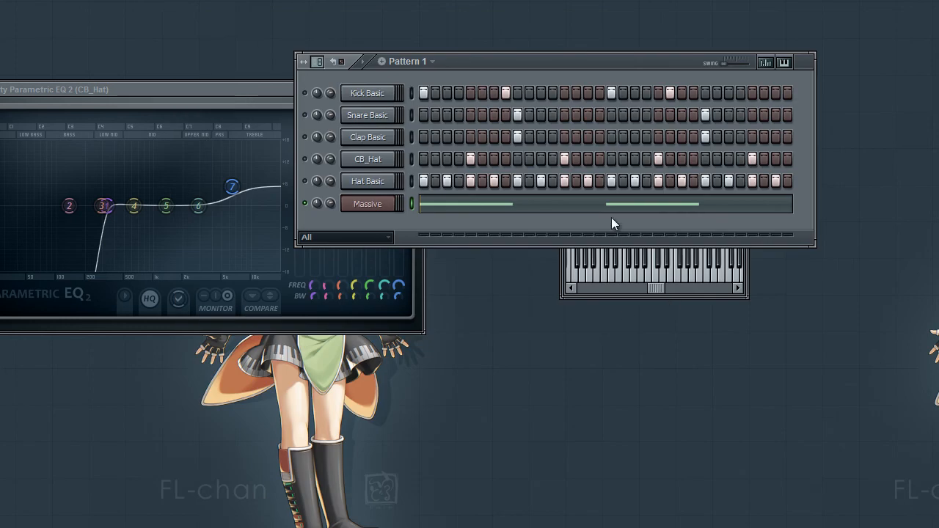
key("space")
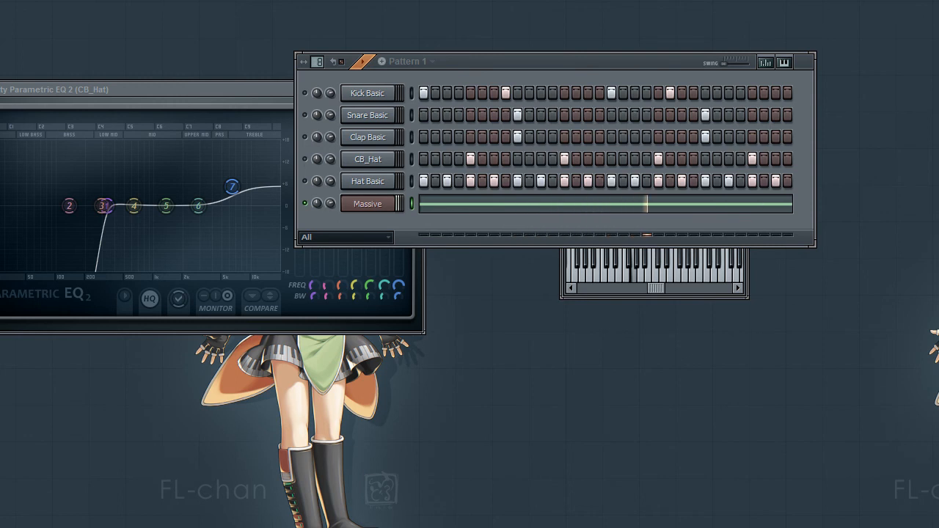
key("space")
key("ctrl+z")
key("ctrl+z")
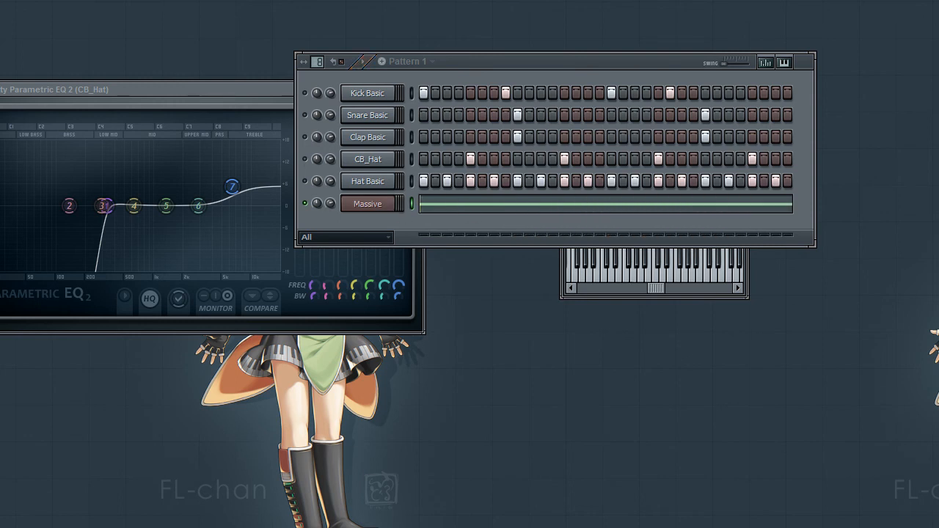
Step: Reopen Massive, show modulator 8 with curve loading enabled, and start pattern playback
left_click(367, 204)
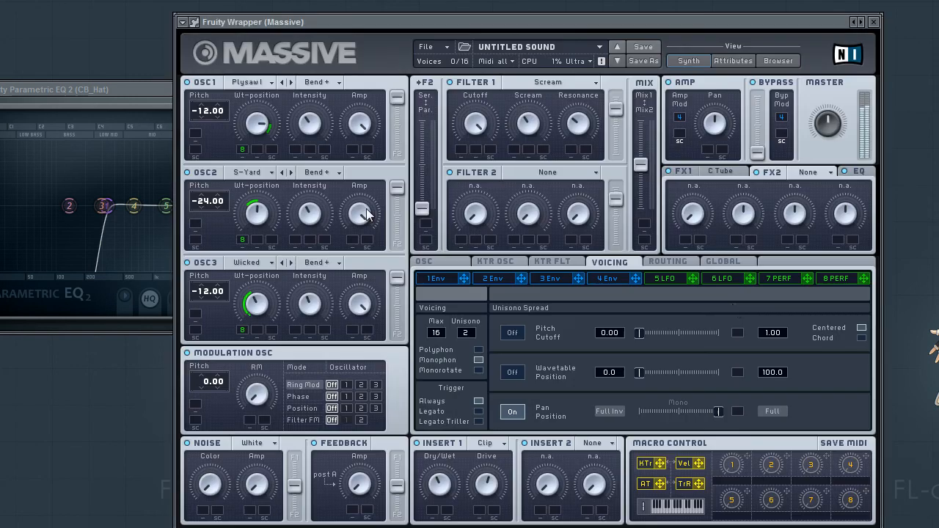
left_click(843, 277)
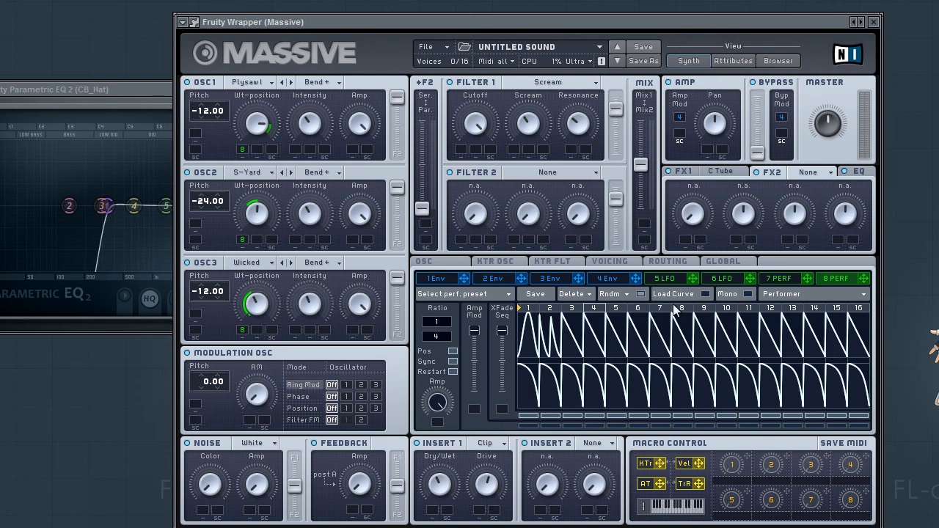
left_click(552, 309)
left_click(486, 400)
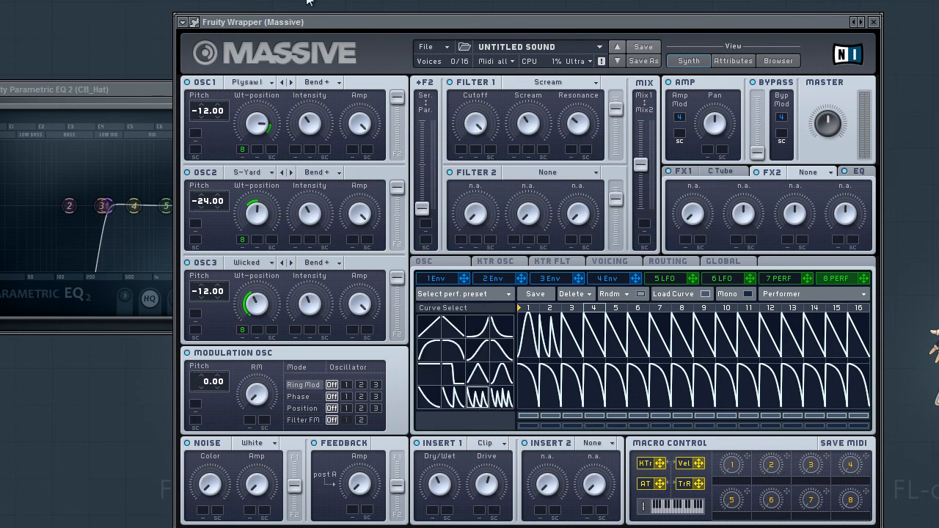
key("space")
key("r")
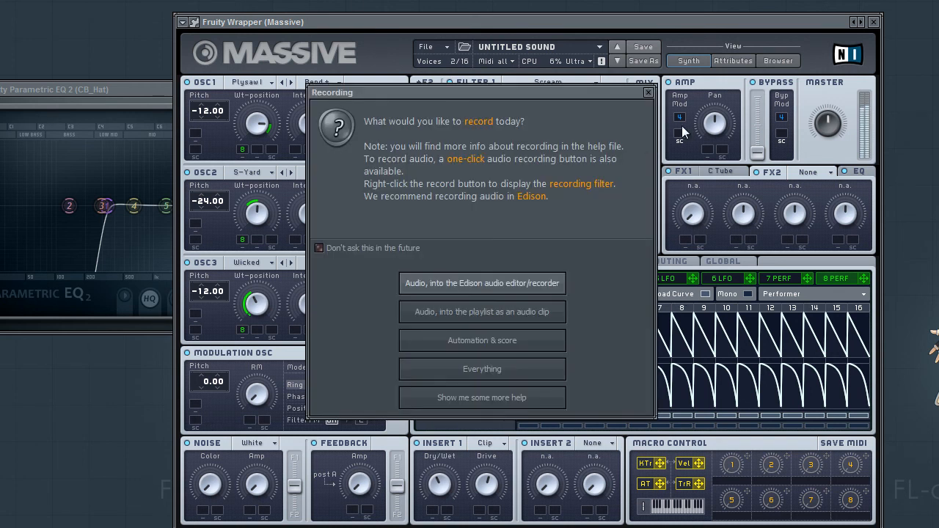
left_click(648, 94)
left_click(649, 178)
left_click(667, 42)
Step: Try the four-peak and two-peak curves in modulator 8's fourth upper step, and settle on the three-peak curve
left_click(504, 398)
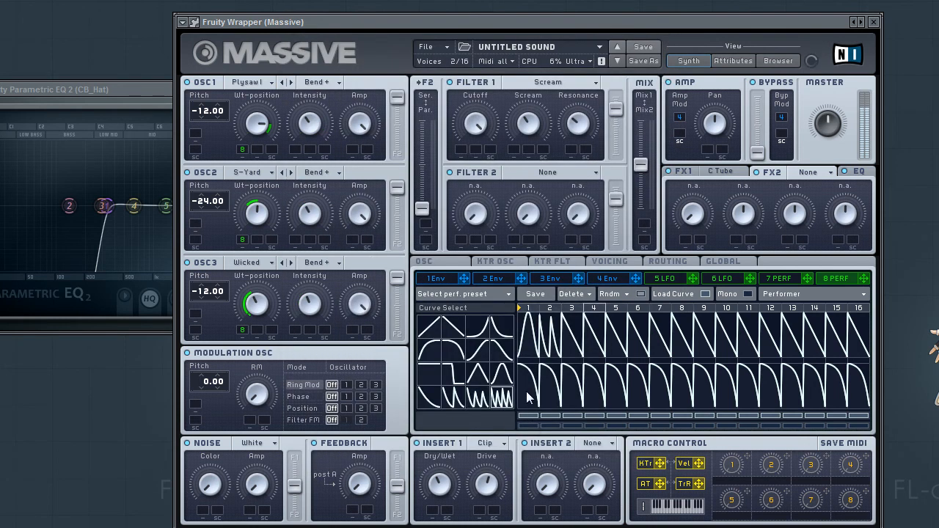
left_click(598, 340)
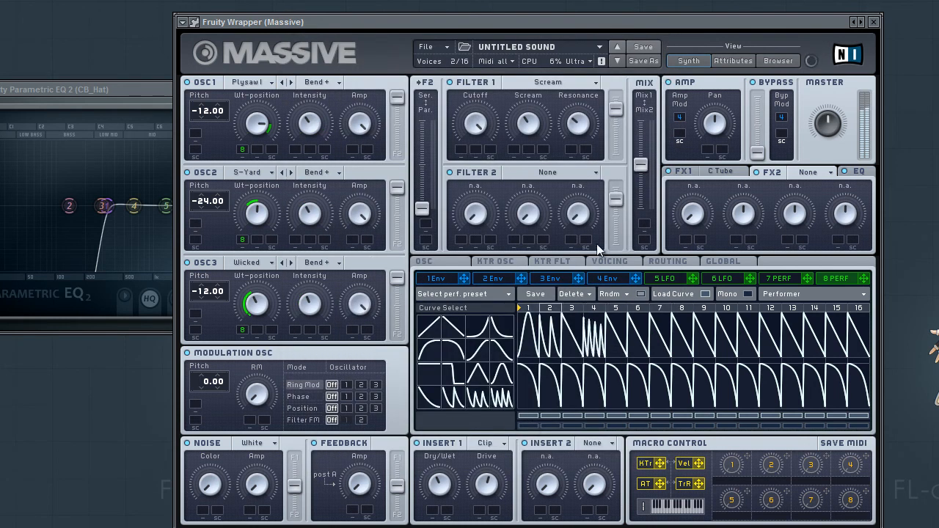
left_click(453, 396)
left_click(601, 343)
left_click(479, 400)
left_click(596, 339)
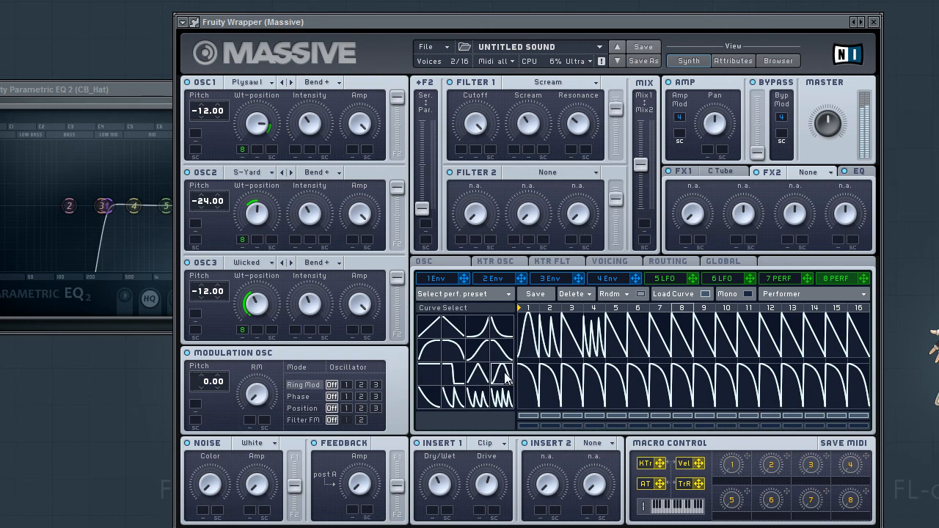
Step: Load a single-peak curve into modulator 8's fifth upper step and the three-peak curve into the sixth
left_click(621, 338)
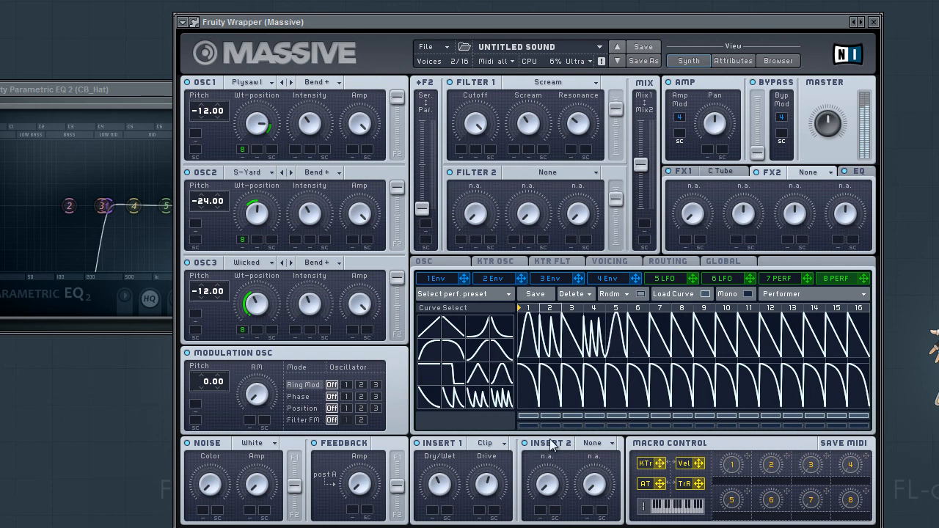
left_click(477, 402)
left_click(639, 340)
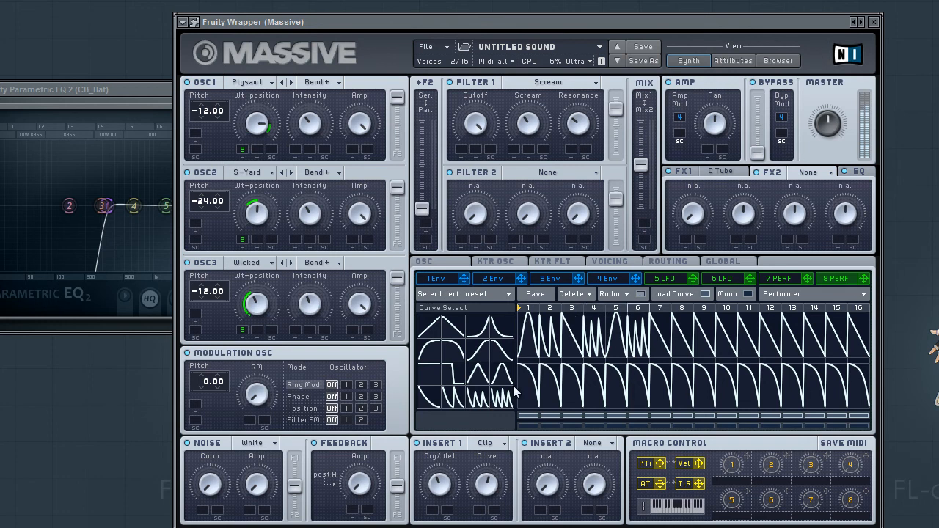
Step: Load the smooth rising curve into modulator 8's seventh upper step and the matching falling curve into the eighth
left_click(477, 353)
left_click(664, 345)
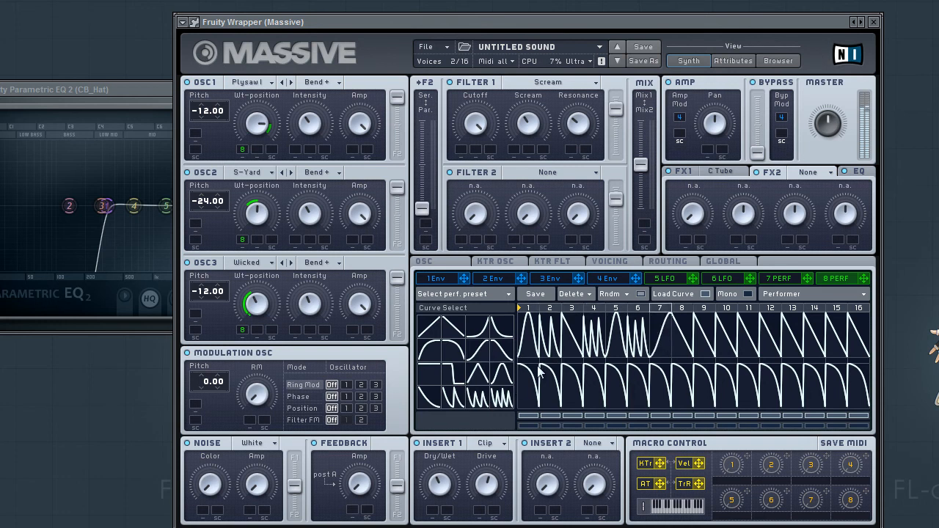
left_click(503, 350)
left_click(673, 331)
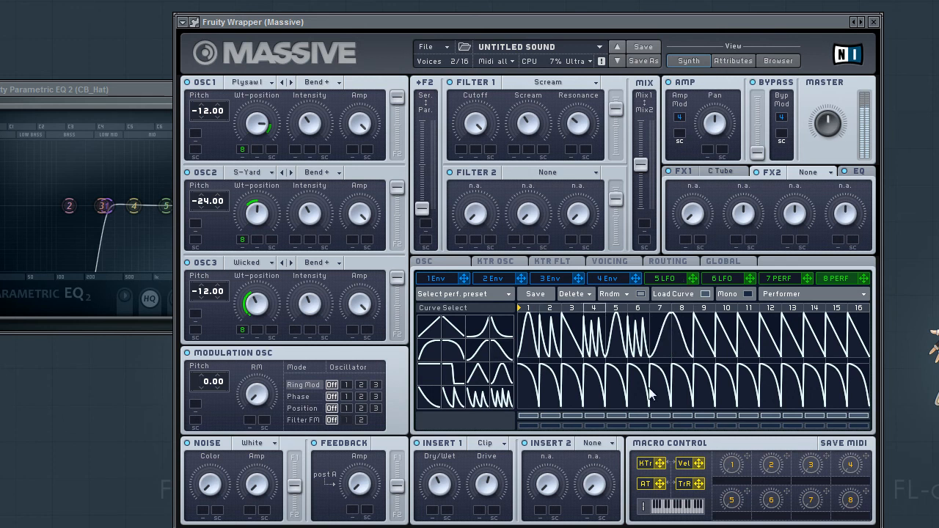
Step: Close Massive, route its channel to mixer track 8, and bring the step sequencer back to the front
left_click(873, 22)
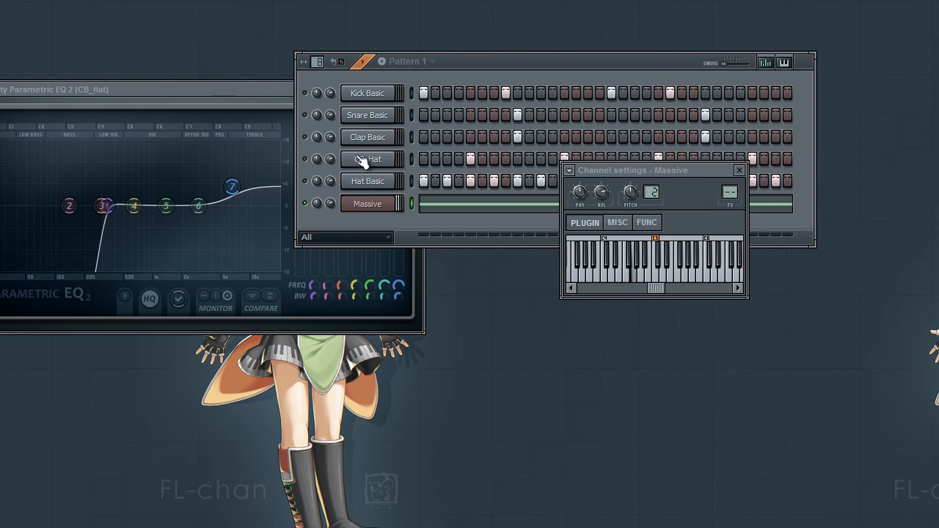
key("ctrl+l")
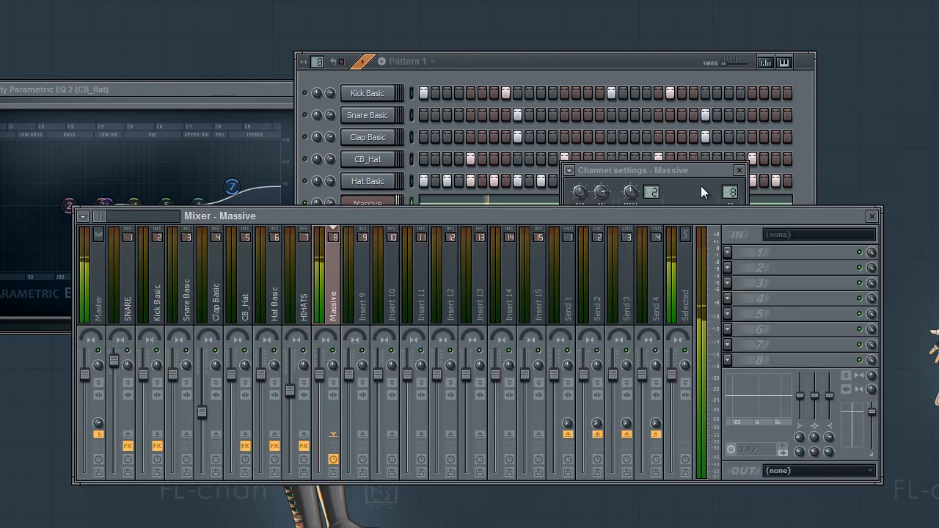
left_click(641, 55)
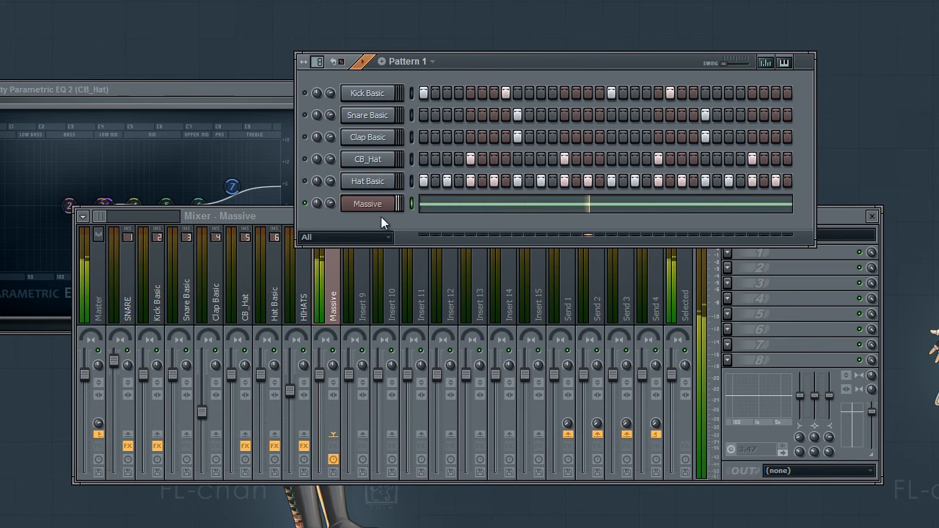
Step: Restart the pattern to hear Massive together with the kick, and stop playback
key("space")
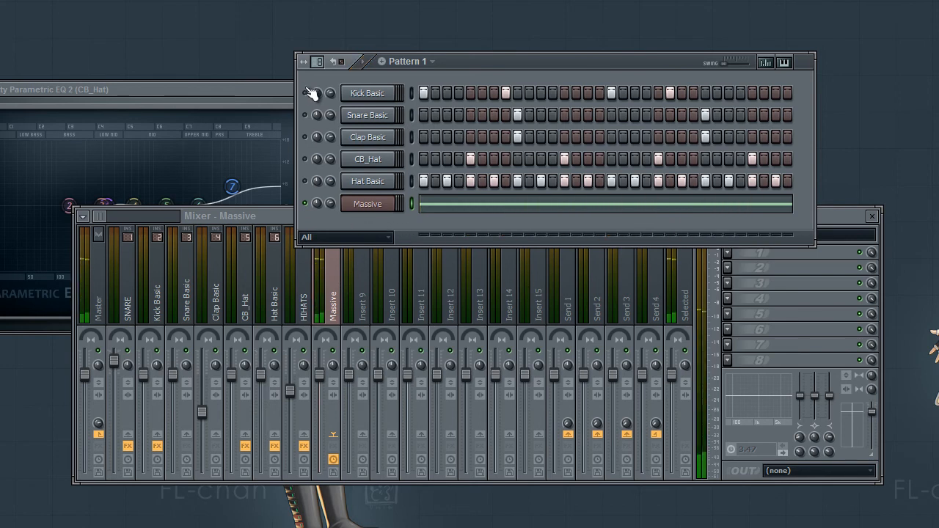
key("space")
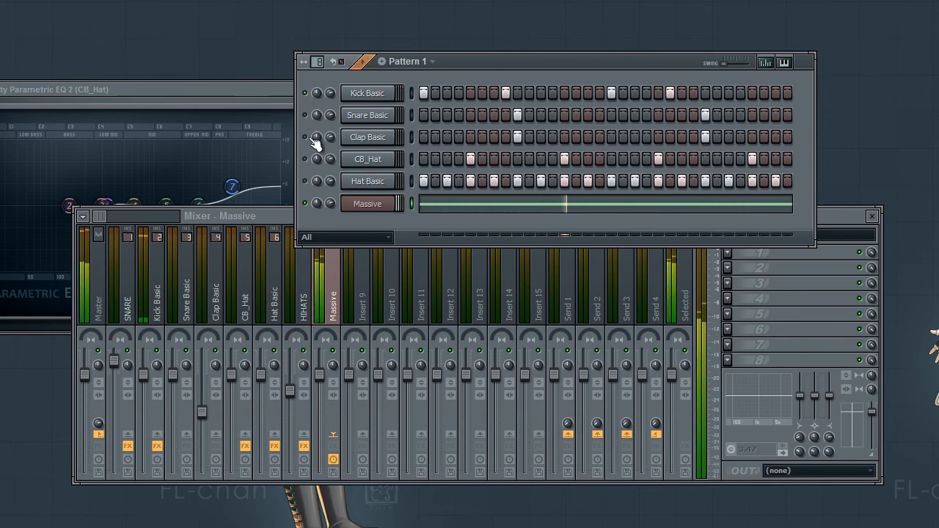
key("space")
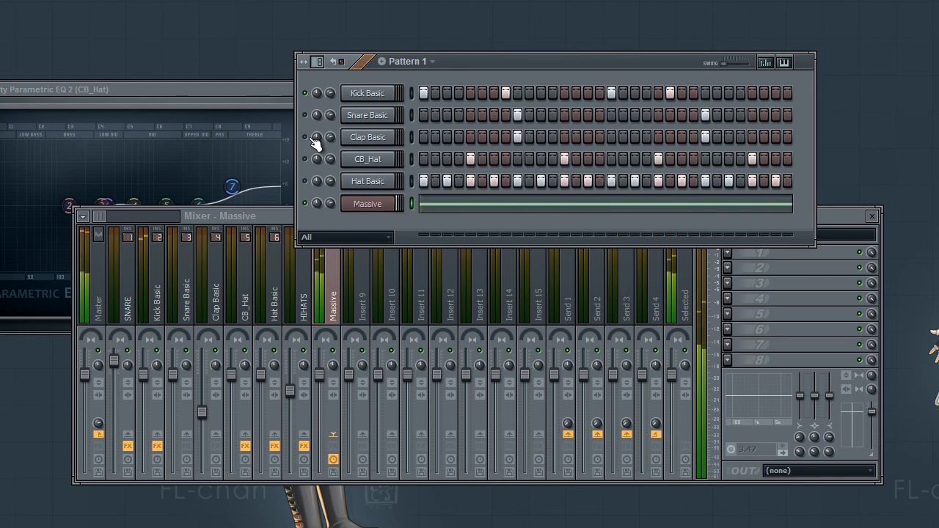
Step: Add a Fruity Peak Controller to the fourth effect slot of the Kick Basic mixer track and move its window over the mixer
left_click(152, 293)
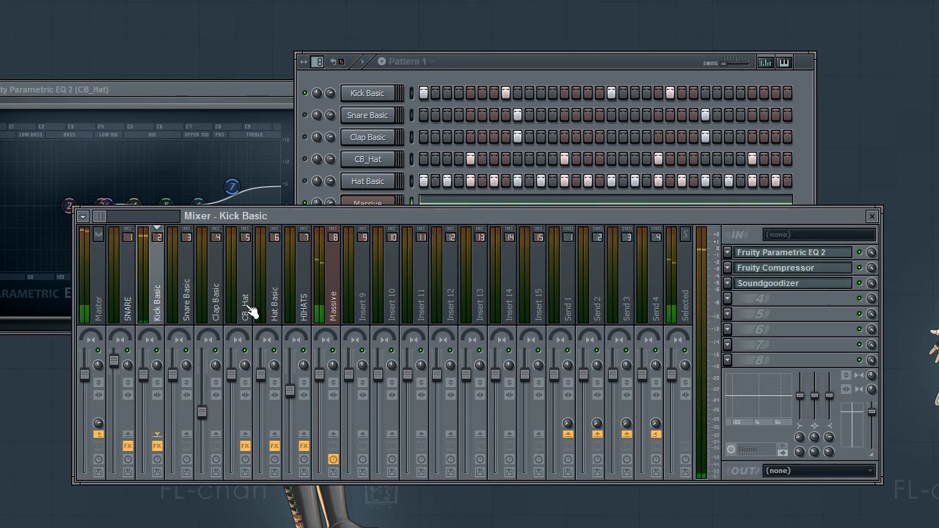
left_click(739, 314)
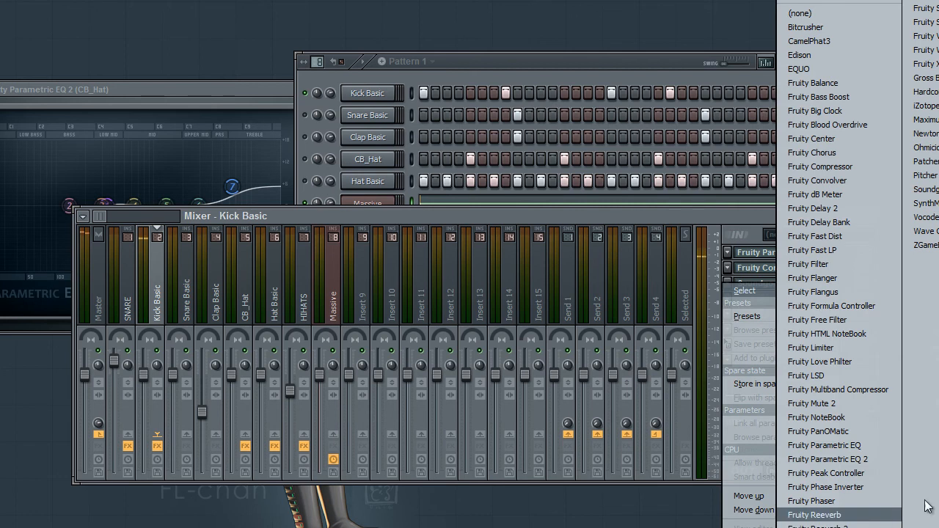
left_click(883, 473)
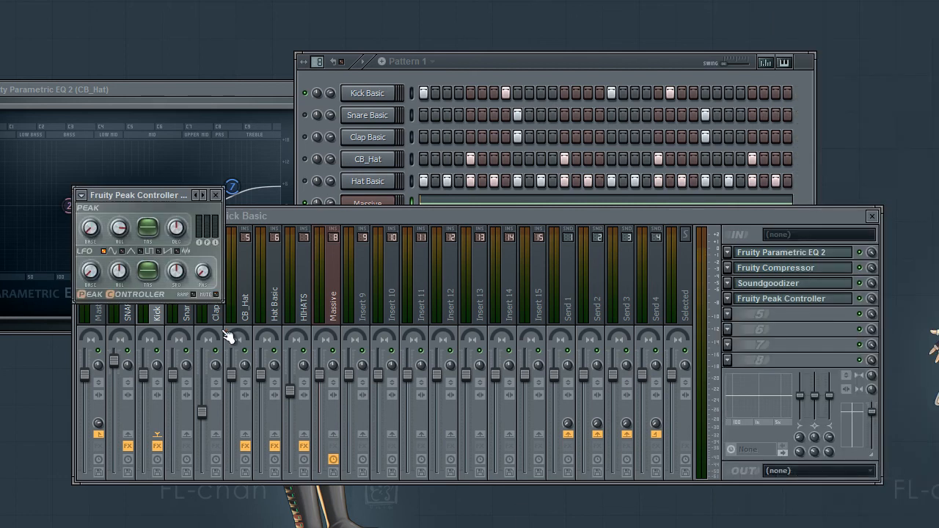
left_click_drag(174, 207, 465, 328)
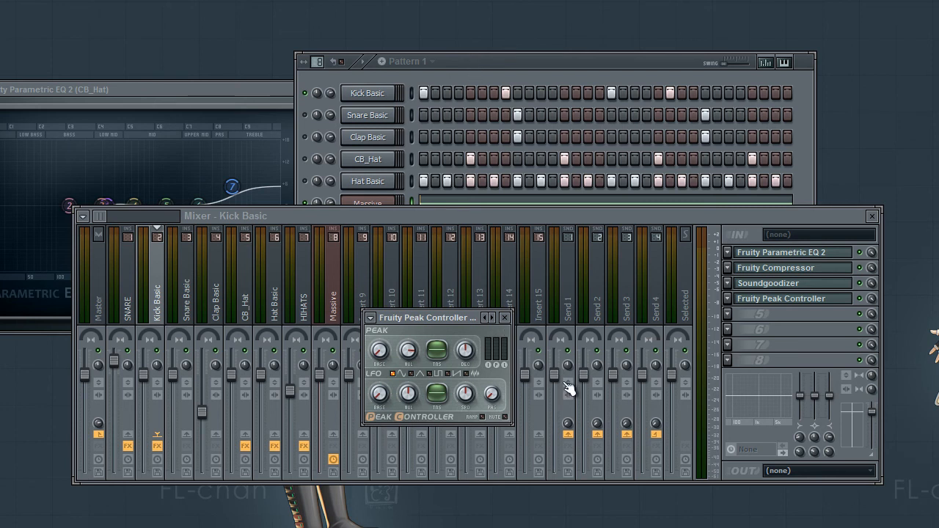
left_click_drag(473, 320, 549, 320)
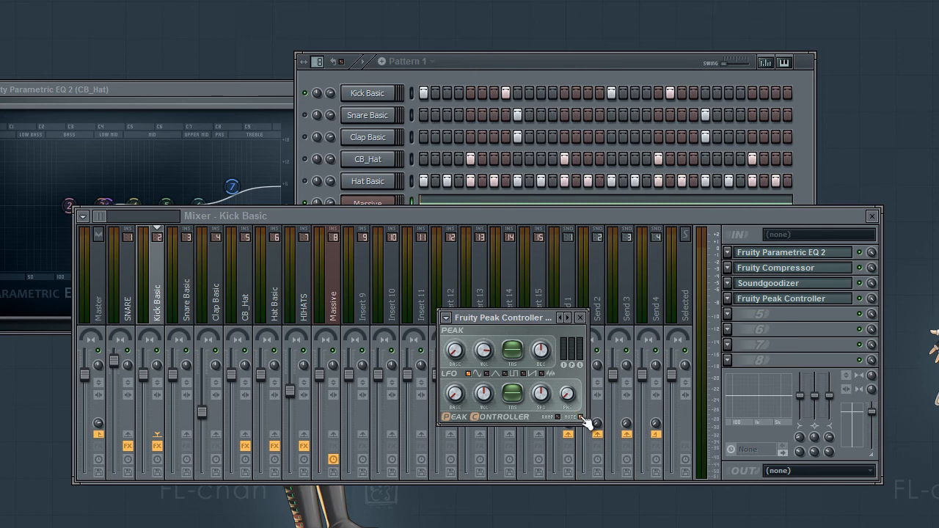
Step: Test playback, turn off the Peak Controller's mute option, close the plugin, and restart the pattern
key("space")
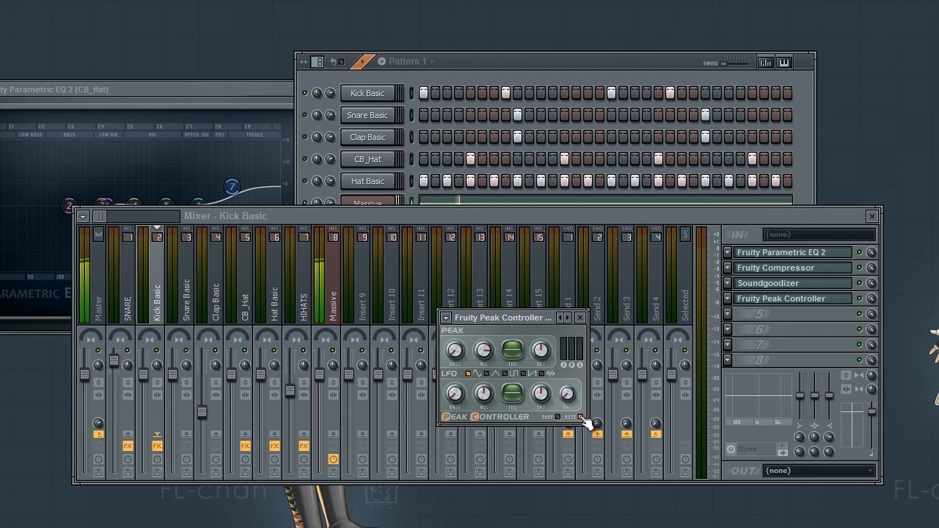
key("space")
left_click(580, 417)
left_click(579, 317)
key("space")
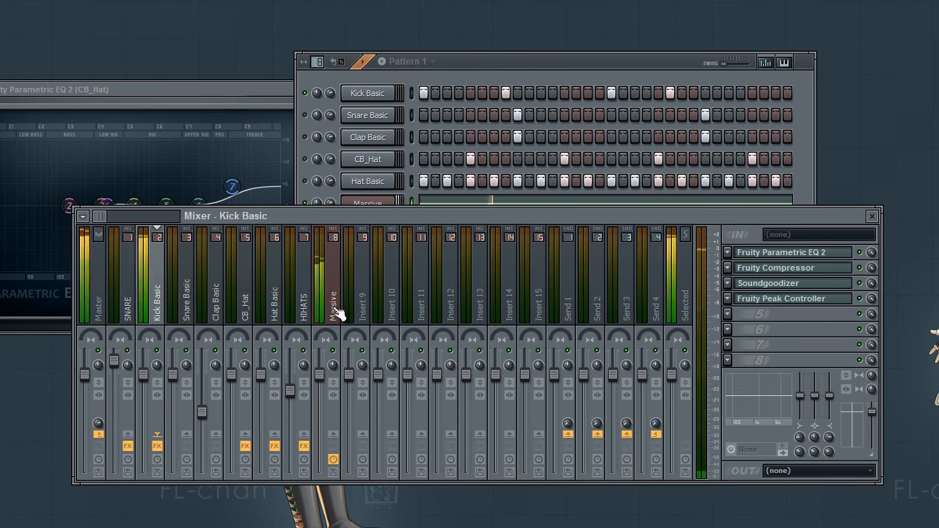
Step: Mute the kick channel and add a Fruity Vocoder to the first effect slot of the Massive track, adjusting one of its knobs
left_click(316, 99)
left_click(338, 299)
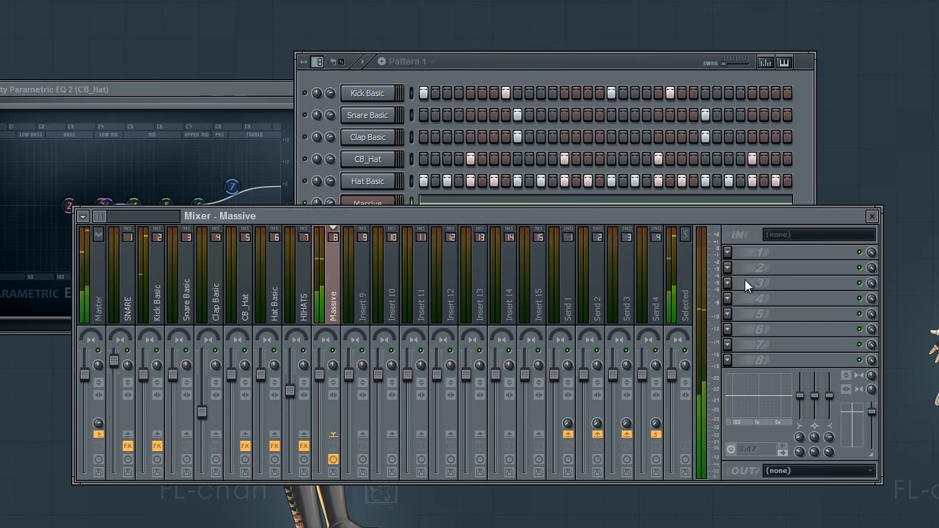
left_click(727, 253)
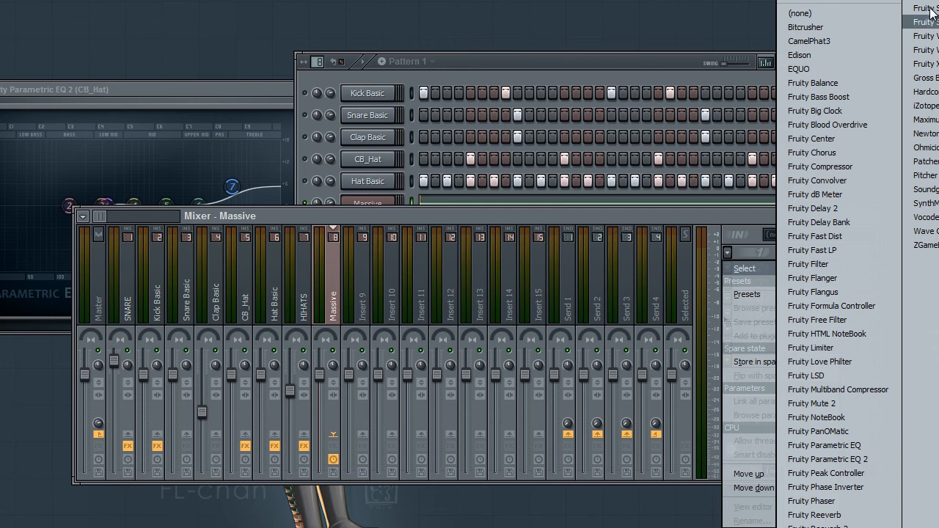
left_click(921, 36)
left_click_drag(103, 91, 504, 325)
left_click_drag(547, 400, 552, 363)
left_click(570, 322)
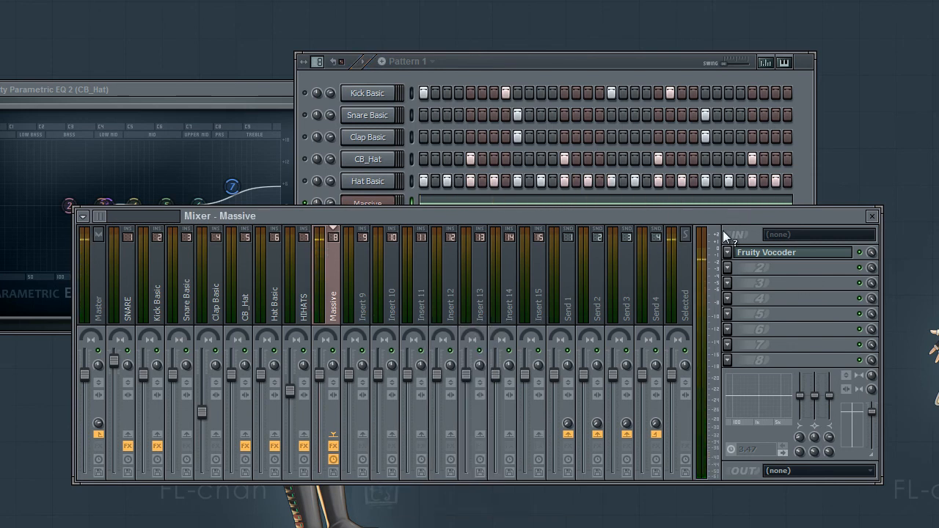
Step: Add Soundgoodizer and Fruity Parametric EQ 2 to Massive's second and third slots, cutting the lows with EQ band 1 at about 81 Hz
left_click(727, 267)
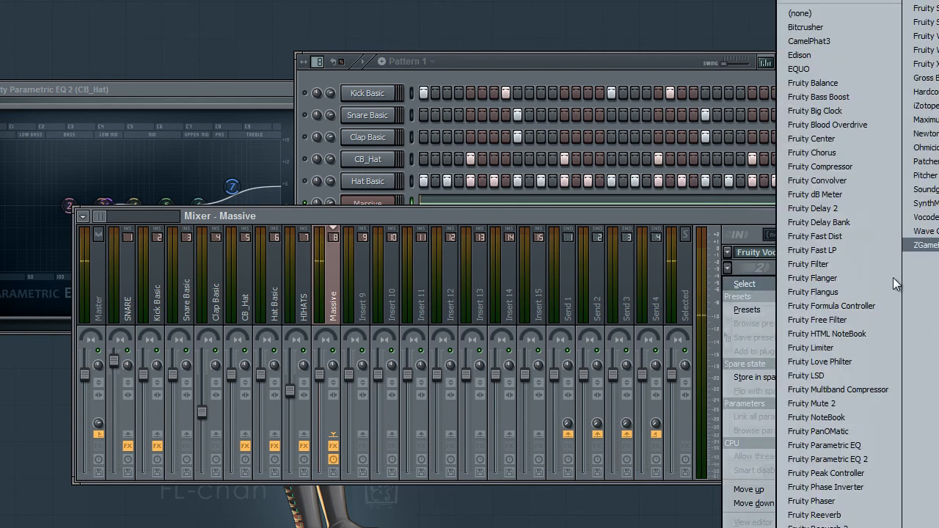
left_click(921, 187)
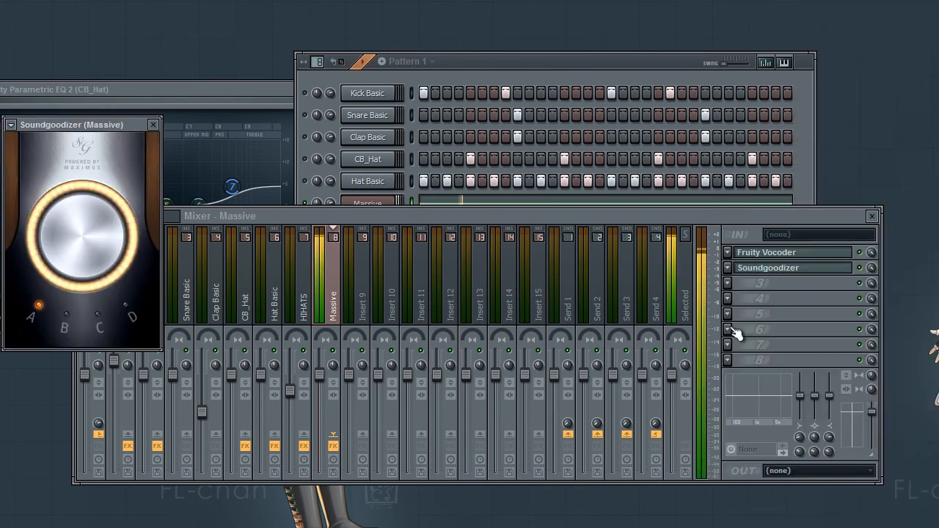
left_click(727, 283)
left_click(829, 459)
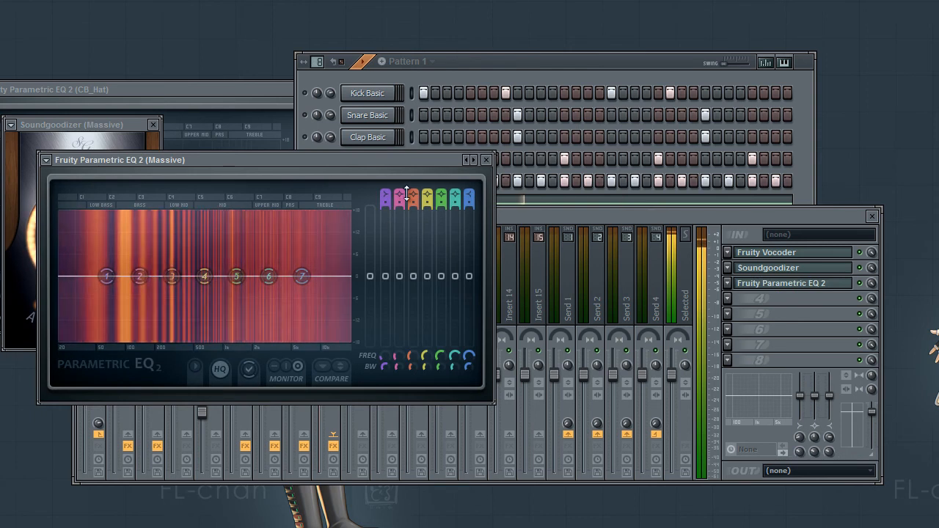
left_click_drag(383, 196, 383, 289)
left_click_drag(107, 276, 122, 282)
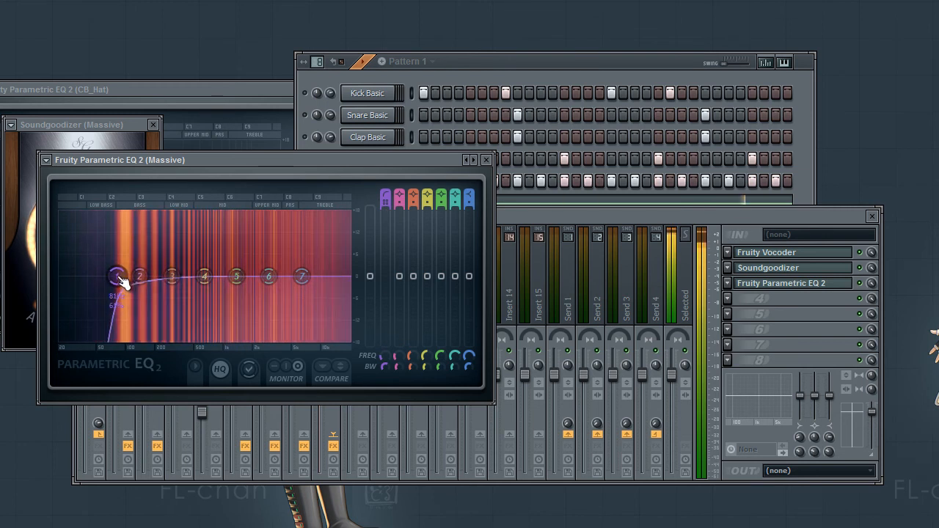
left_click(488, 160)
Step: Add a 3x Osc channel and copy Massive's notes into it
left_click(494, 57)
left_click(22, 0)
mouse_move(33, 0)
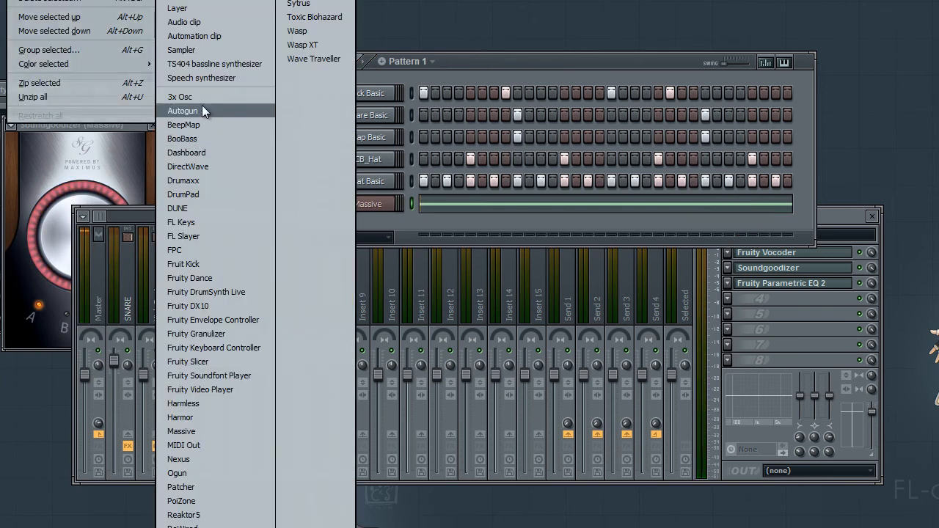
left_click(197, 99)
left_click(474, 207)
right_click(394, 222)
left_click(423, 226)
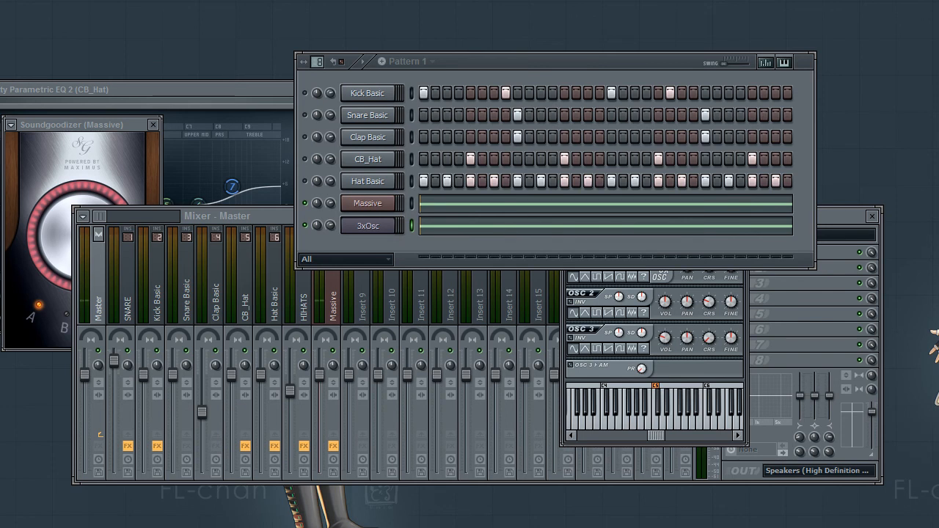
Step: Silence oscillators 2 and 3 of the 3xOsc, with its root note at C6, and route the channel to mixer track 9
left_click_drag(663, 339, 674, 460)
left_click_drag(663, 307, 665, 526)
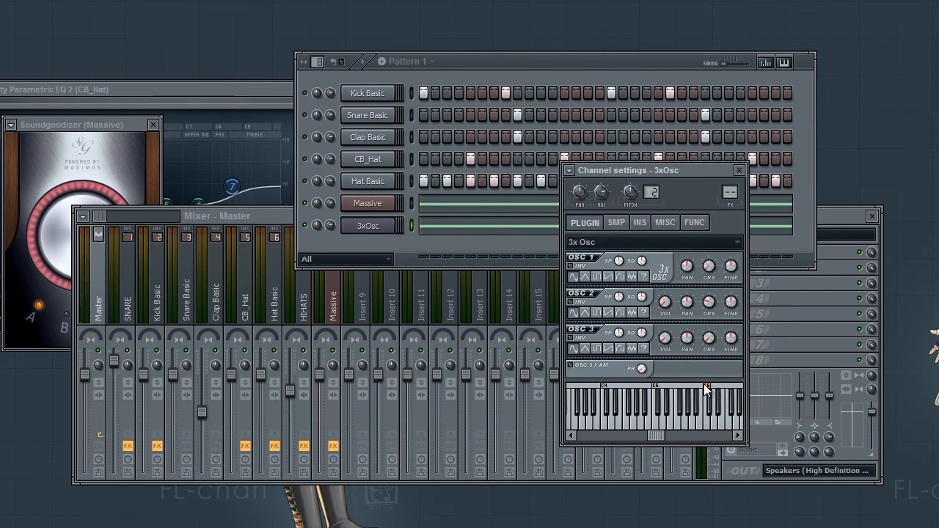
left_click(398, 226)
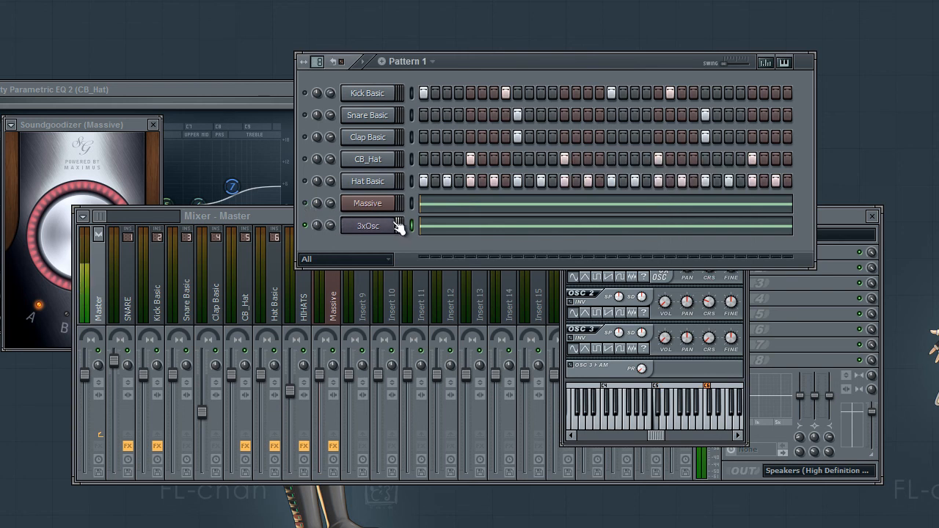
left_click(728, 292)
key("ctrl+l")
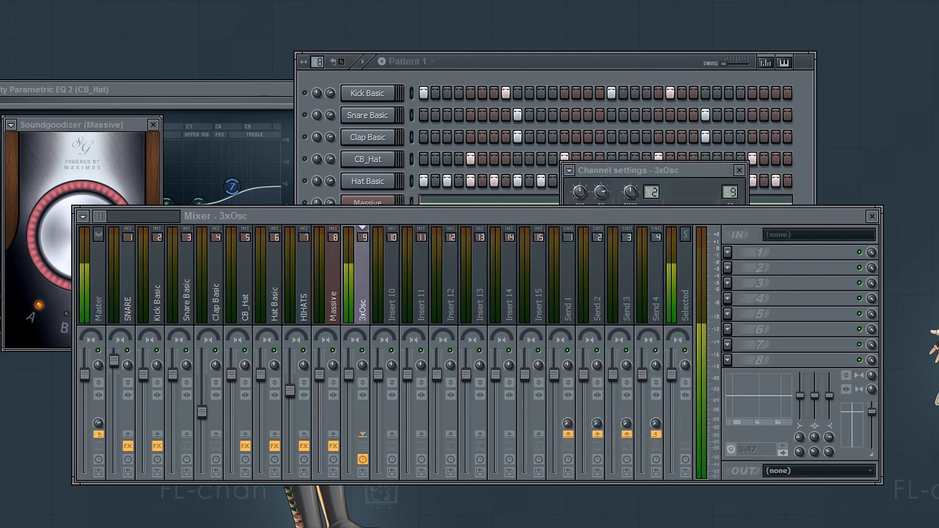
Step: Add Fruity Parametric EQ 2 to the 3xOsc track, low-pass it with band 7 at 121 Hz, raise the main level, and stop playback
left_click(727, 252)
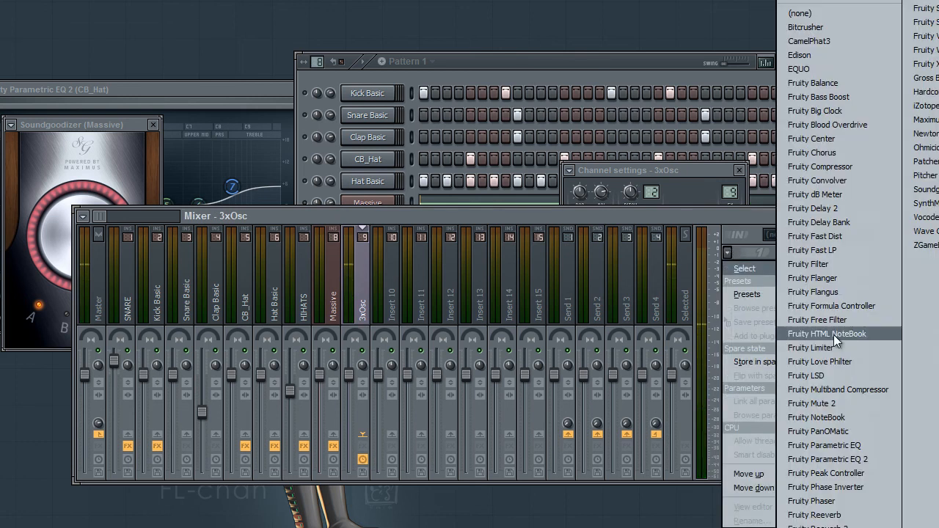
left_click(853, 454)
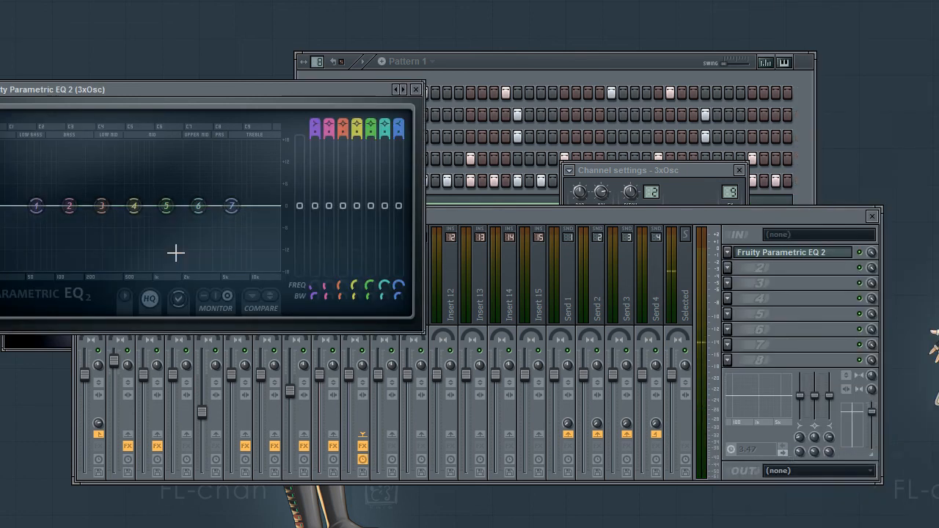
left_click_drag(176, 253, 16, 394)
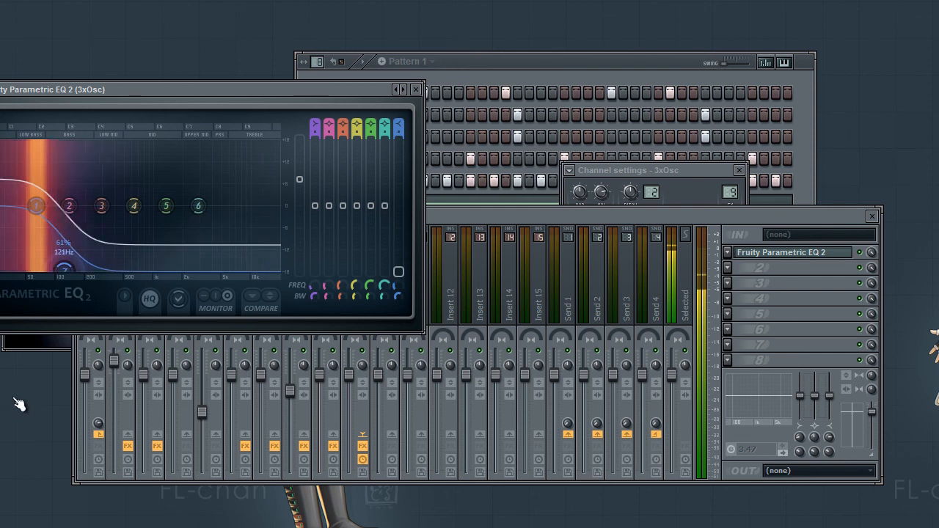
left_click(415, 90)
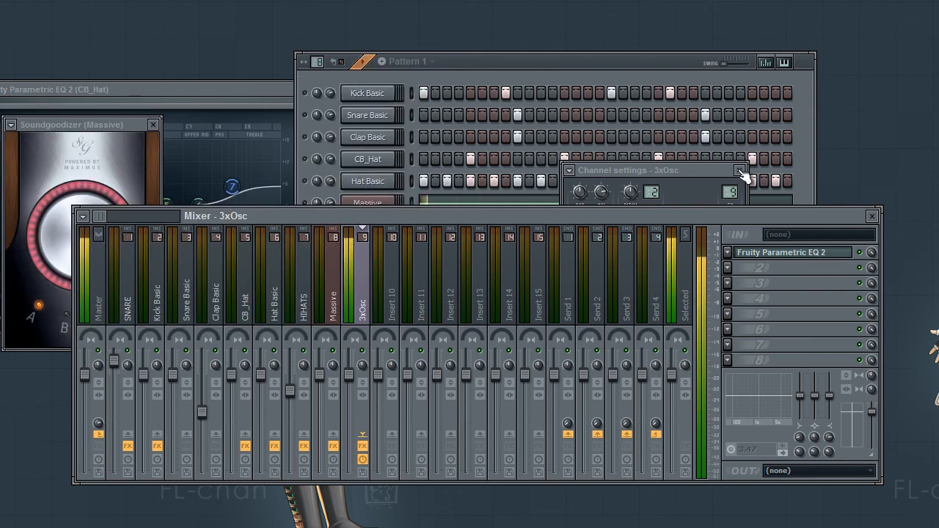
key("space")
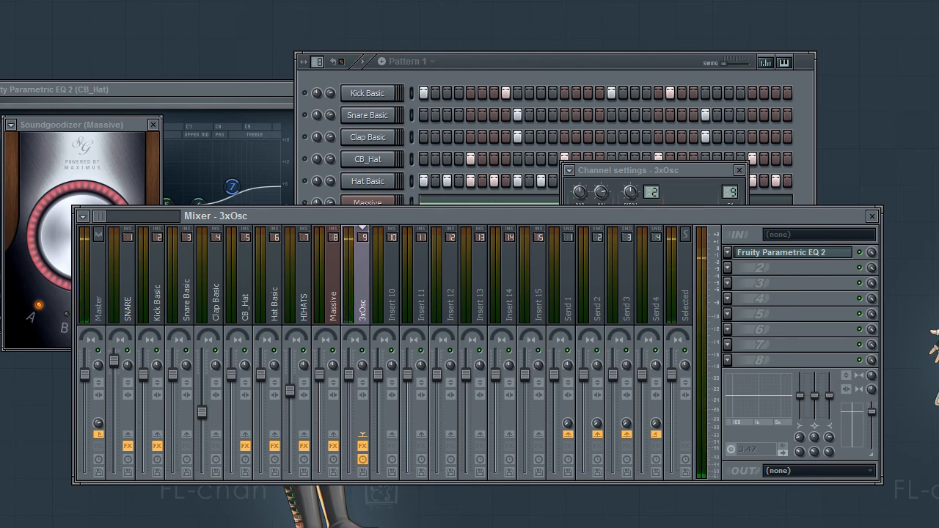
Step: Bring the step sequencer to the front and play Massive and the 3xOsc sub together
key("space")
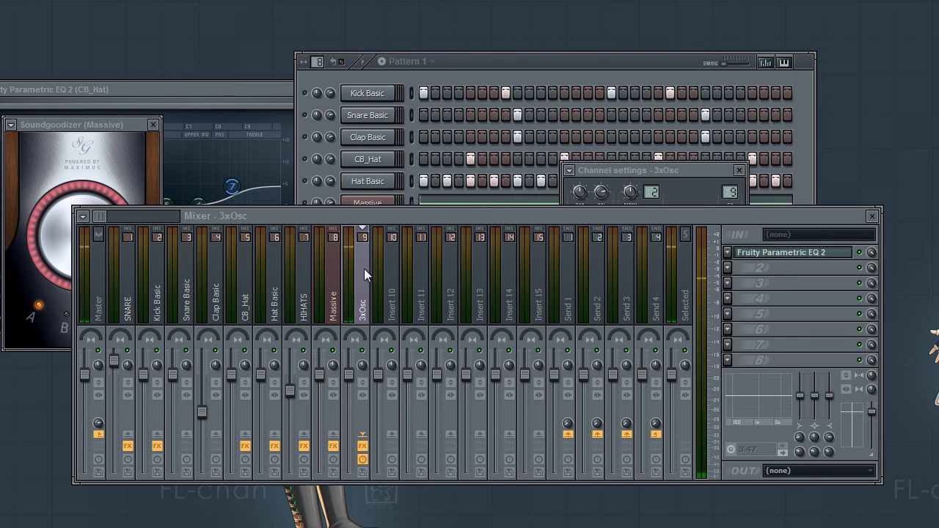
left_click(459, 61)
key("space")
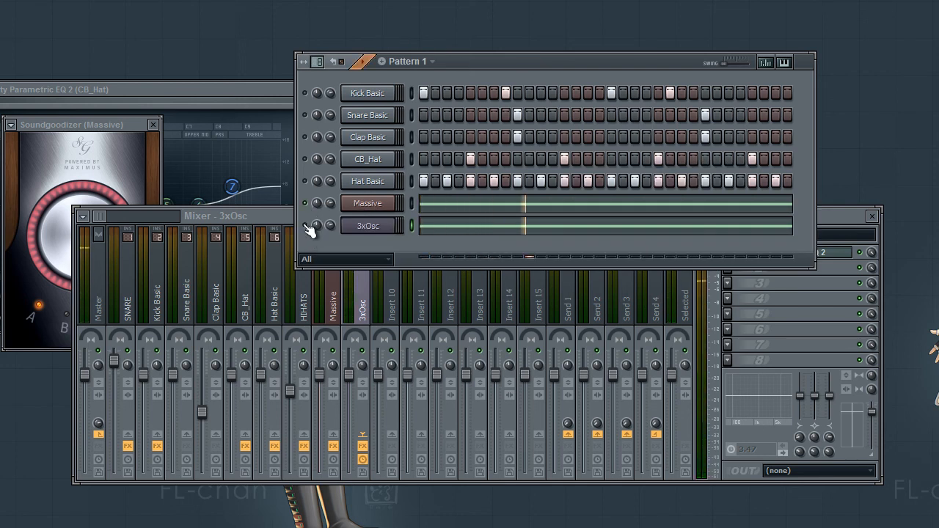
key("space")
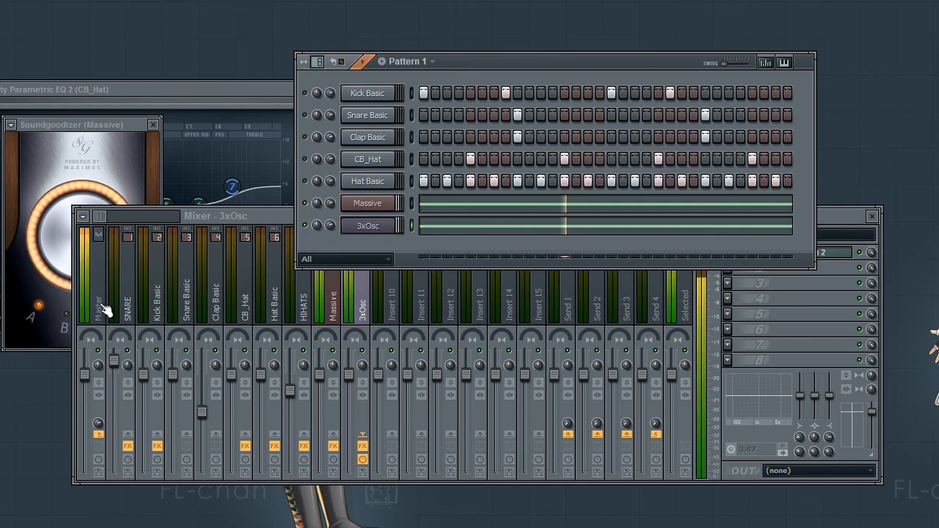
Step: Route the 3xOsc and Massive tracks to Insert 10 instead of the Master, and lower Insert 10's fader slightly
left_click(99, 434)
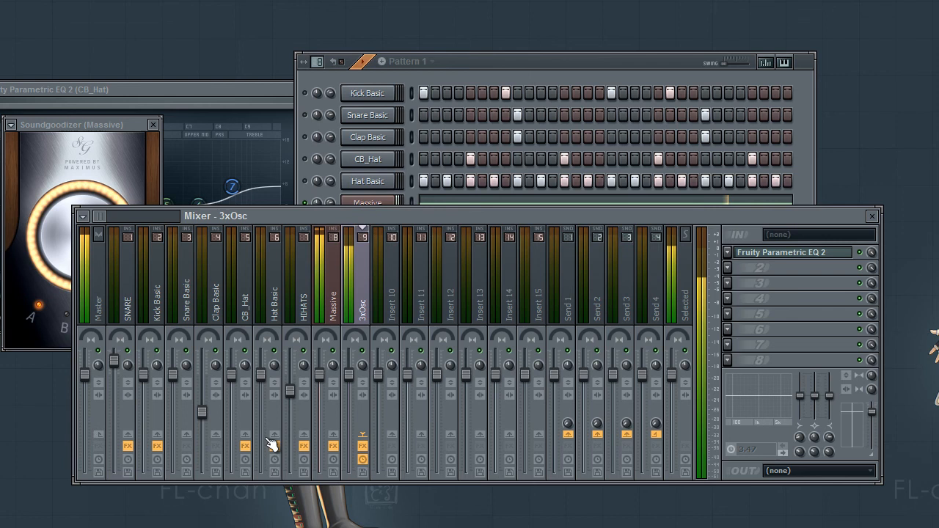
left_click(392, 435)
left_click(330, 332)
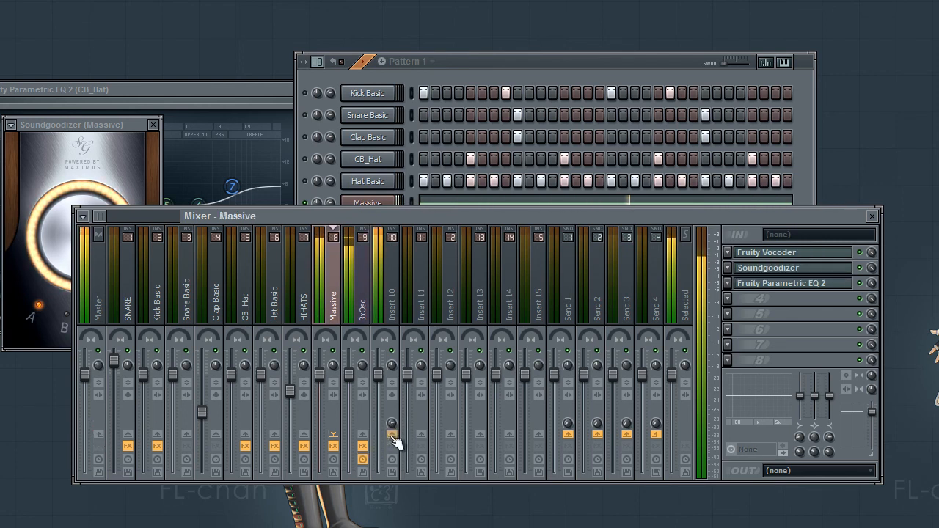
left_click(388, 348)
left_click_drag(380, 374, 385, 399)
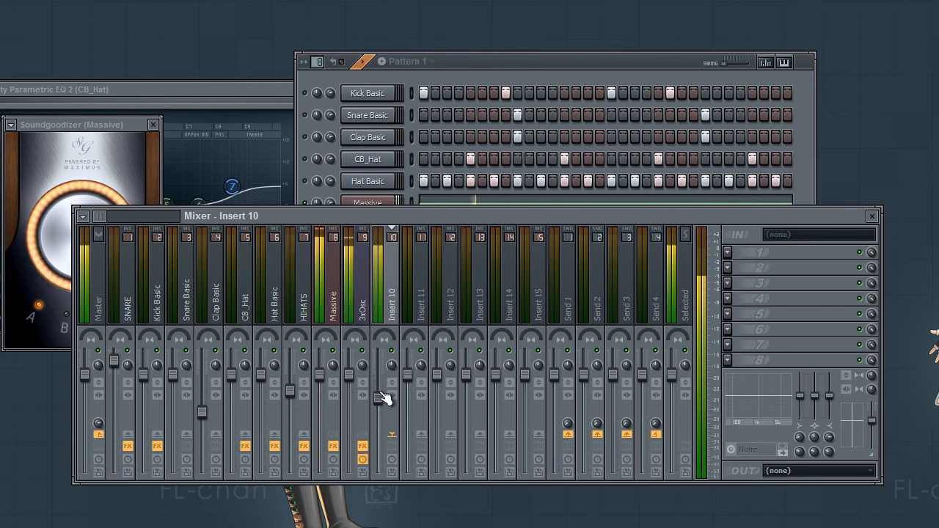
Step: Add CamelPhat3 to the fourth slot of the Massive track, turn off its MM Filter and Compressor, and resume playback
left_click(327, 279)
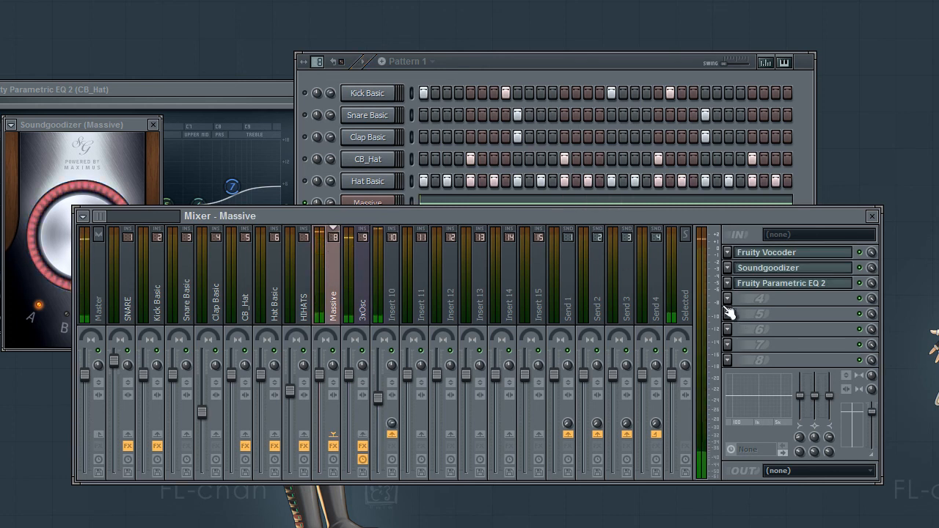
left_click(724, 299)
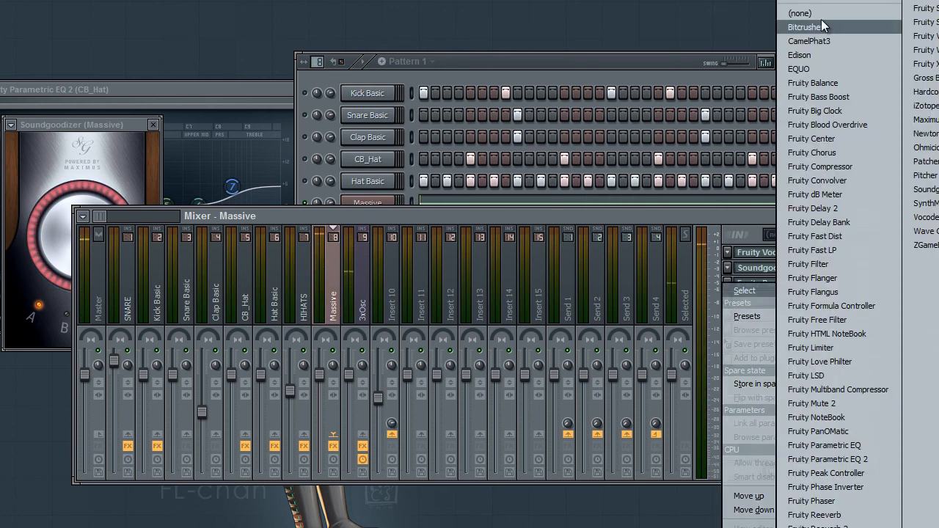
left_click(818, 41)
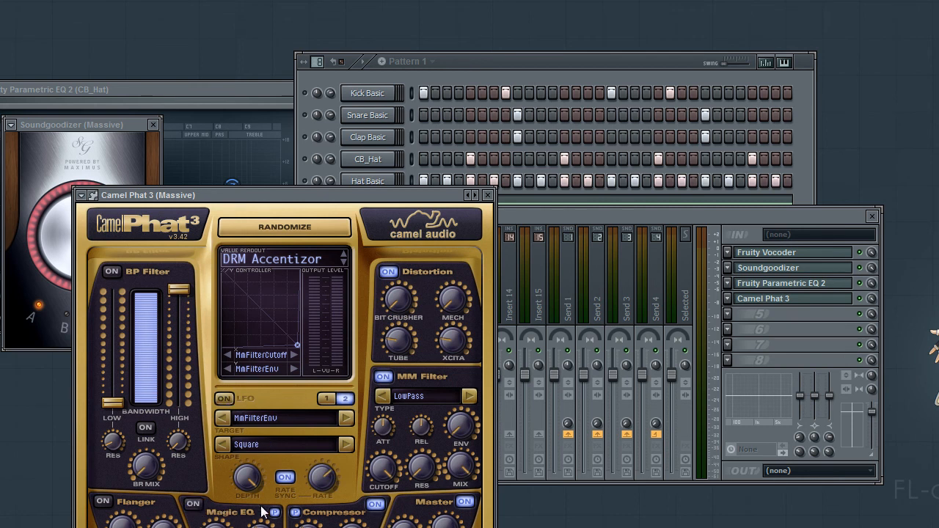
left_click(386, 380)
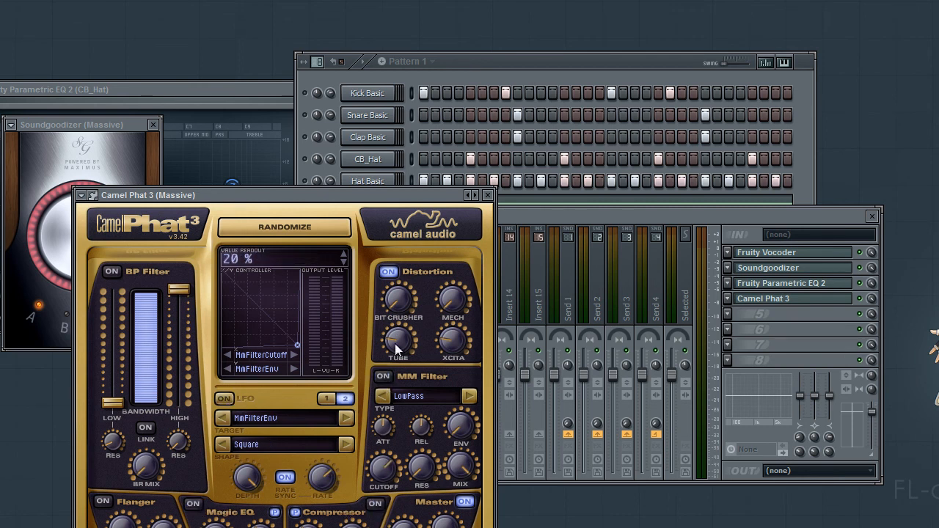
key("space")
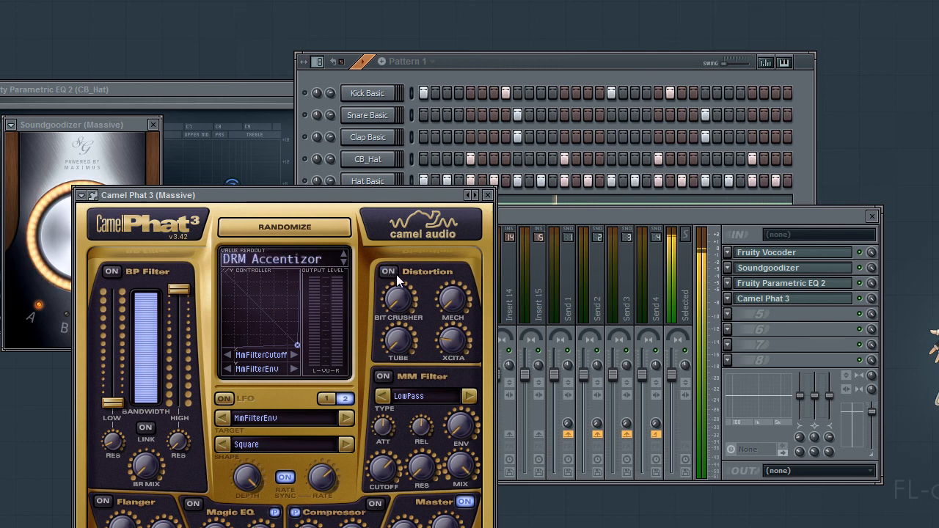
Step: Bypass Camel Phat 3 on the Massive track and adjust that track's Fruity Parametric EQ 2 slightly
left_click(487, 195)
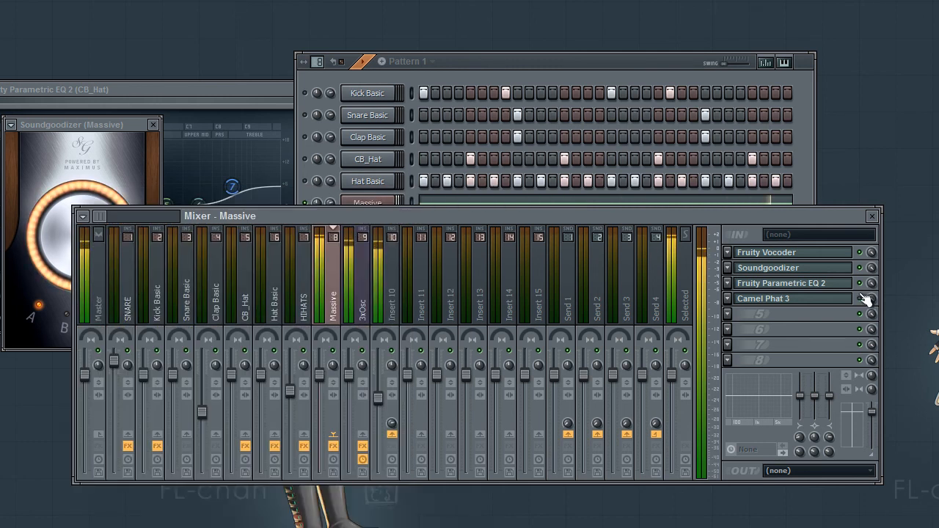
left_click(850, 285)
mouse_move(302, 276)
left_mouse_down()
mouse_move(314, 246)
mouse_move(304, 266)
left_mouse_up()
left_click(487, 160)
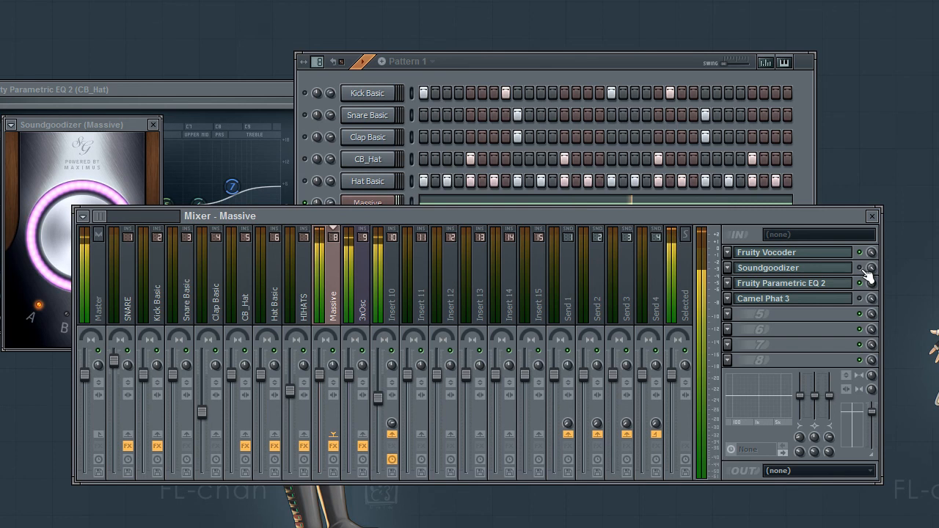
Step: Compare the Massive sound with Soundgoodizer bypassed and enabled, and check the plugin's settings
left_click(844, 269)
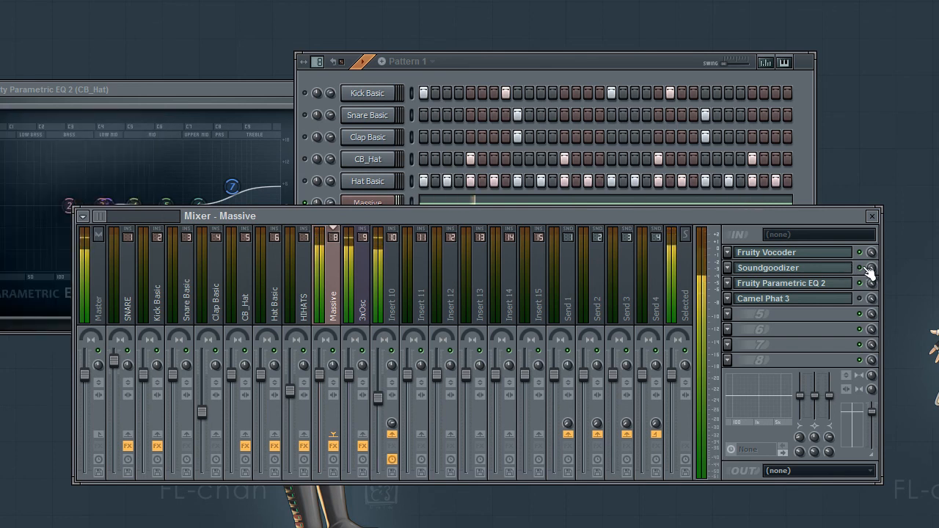
left_click(843, 273)
left_click(858, 270)
left_click(828, 269)
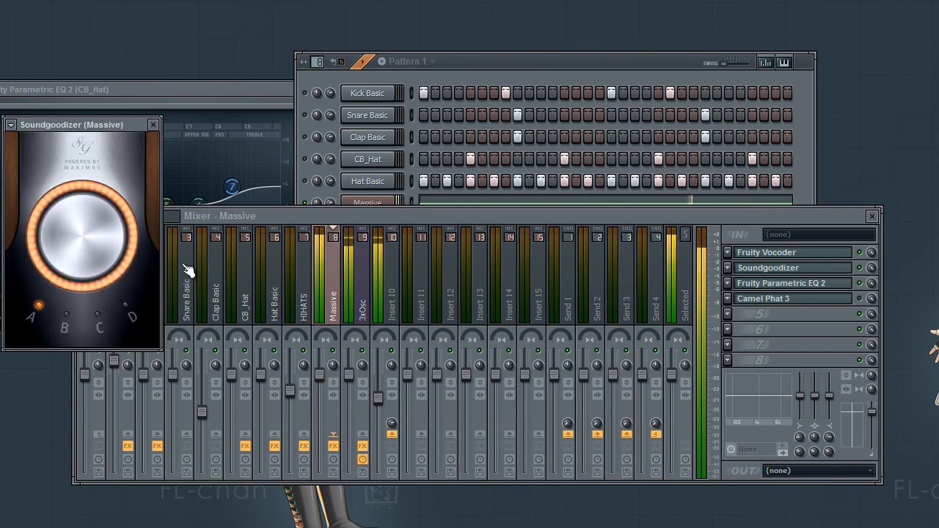
left_click(153, 125)
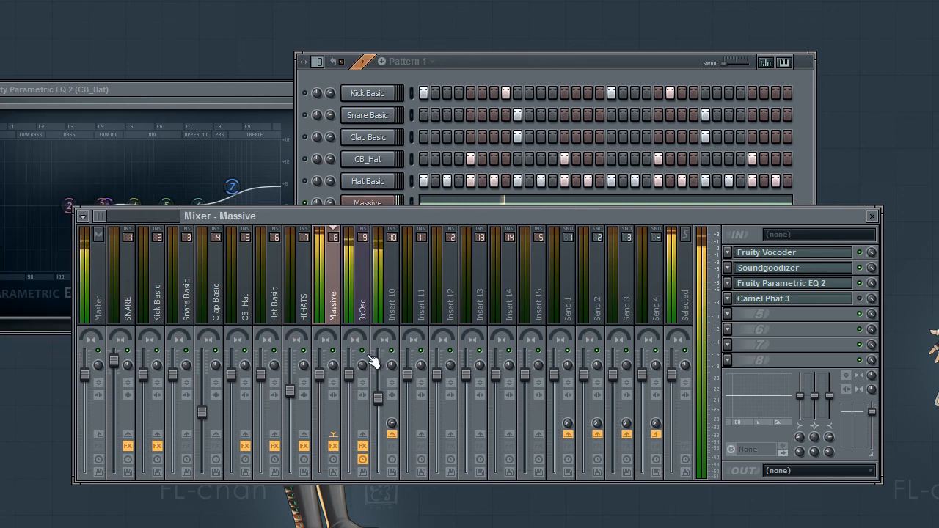
Step: Rebalance the mix by raising the 3xOsc and Insert 10 faders and lowering the Master fader
left_click(360, 257)
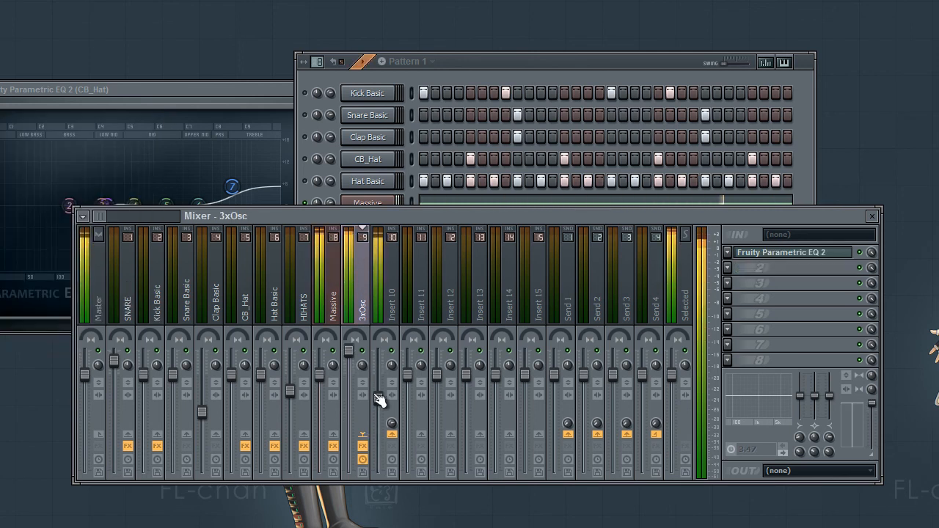
left_click(379, 396)
left_click_drag(84, 374, 86, 400)
left_click_drag(378, 408, 383, 385)
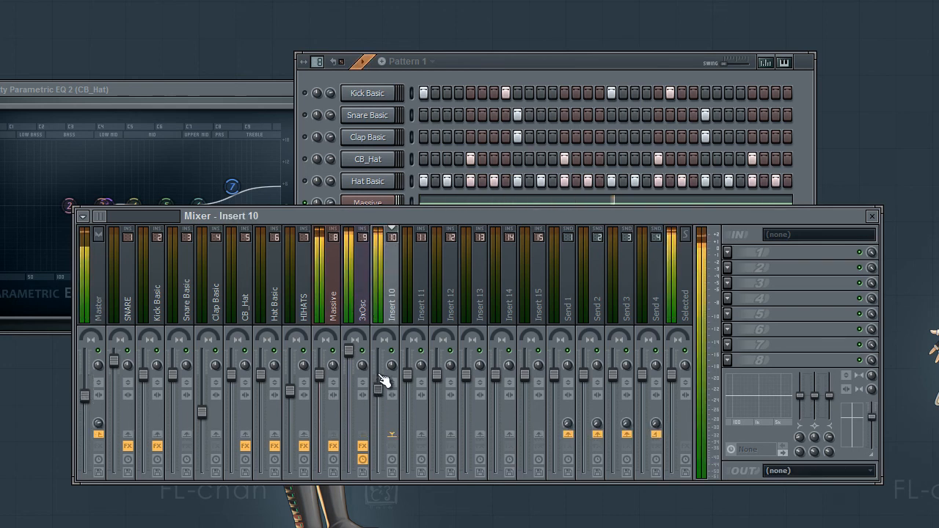
Step: Stop playback and unmute all the drum channels alongside Massive and 3xOsc in the step sequencer
left_click(484, 62)
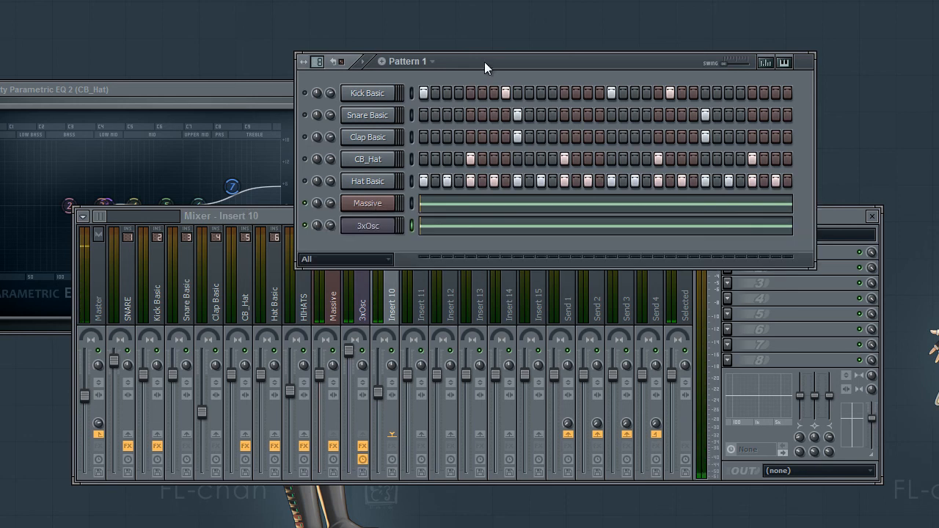
right_click(317, 231)
left_click(308, 240)
Step: Add Fruity Compressor to the fifth effect slot of the Massive mixer track
left_click(389, 314)
left_click(361, 314)
left_click(326, 314)
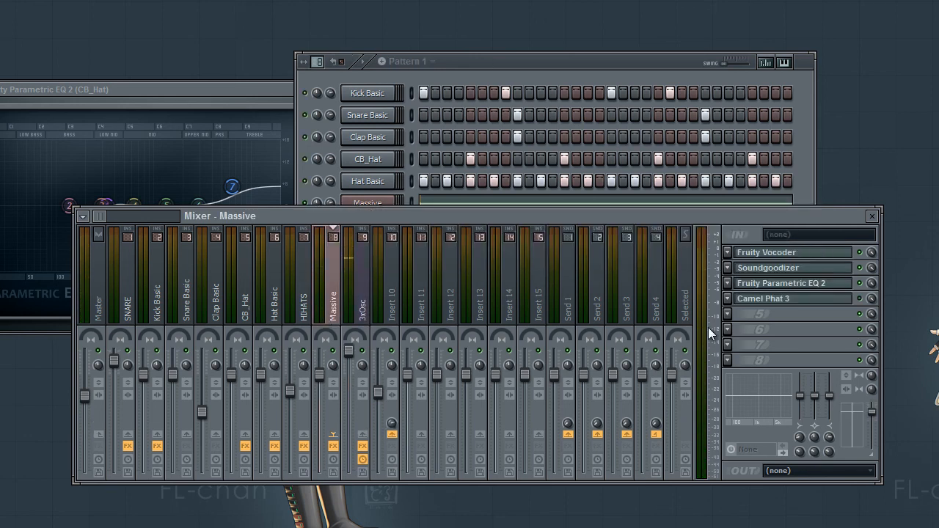
left_click(727, 314)
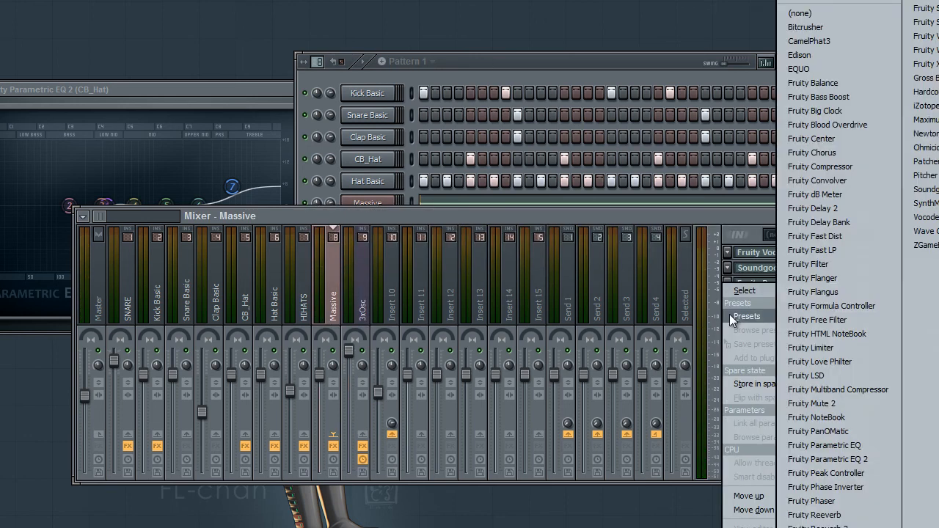
left_click(863, 170)
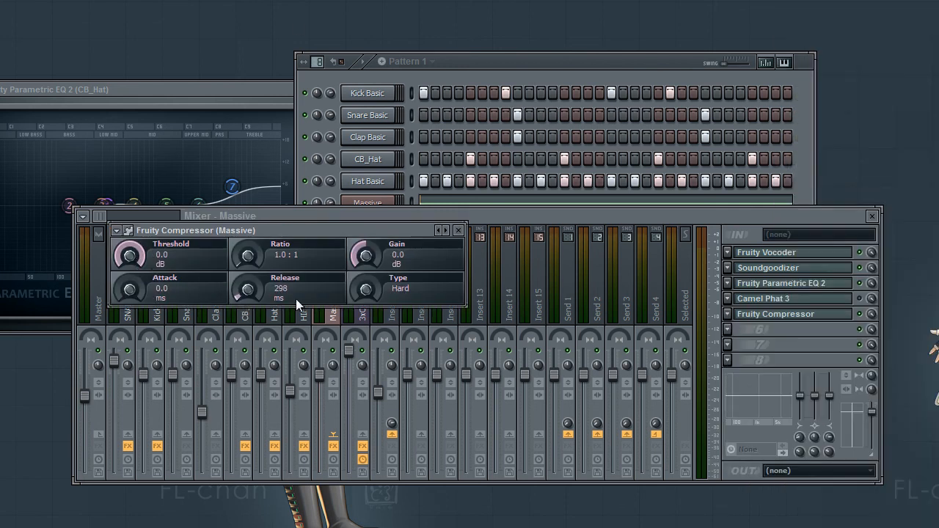
Step: Link the Massive compressor's threshold to the internal controller Peak ctrl (Kick Basic) - Peak and accept the link
right_click(130, 263)
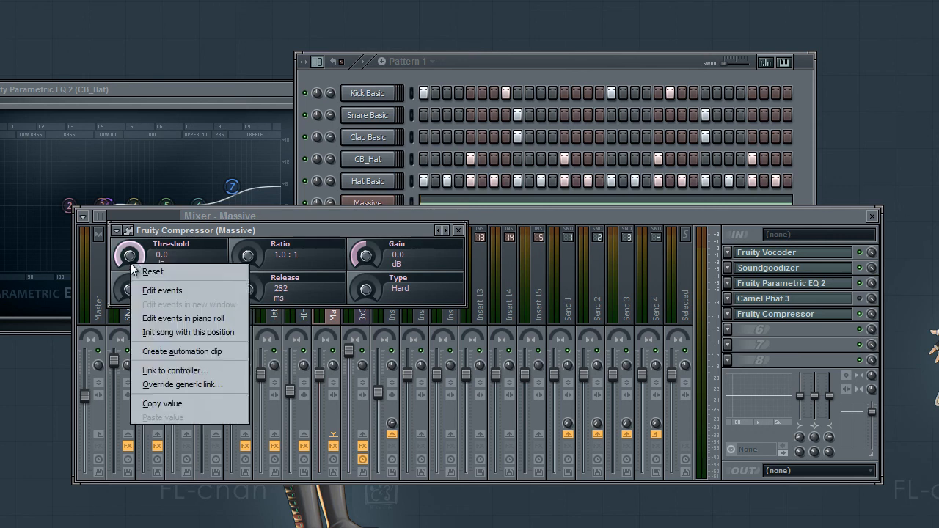
left_click(184, 371)
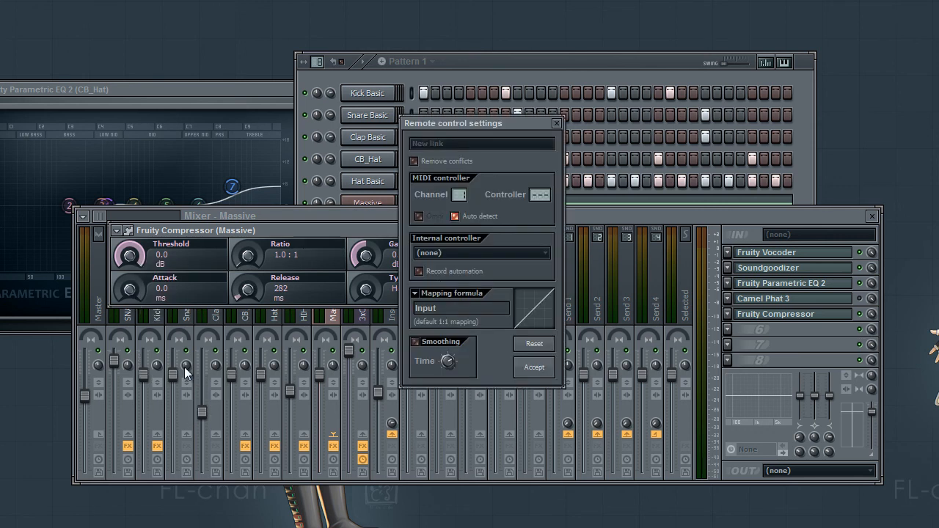
left_click(480, 254)
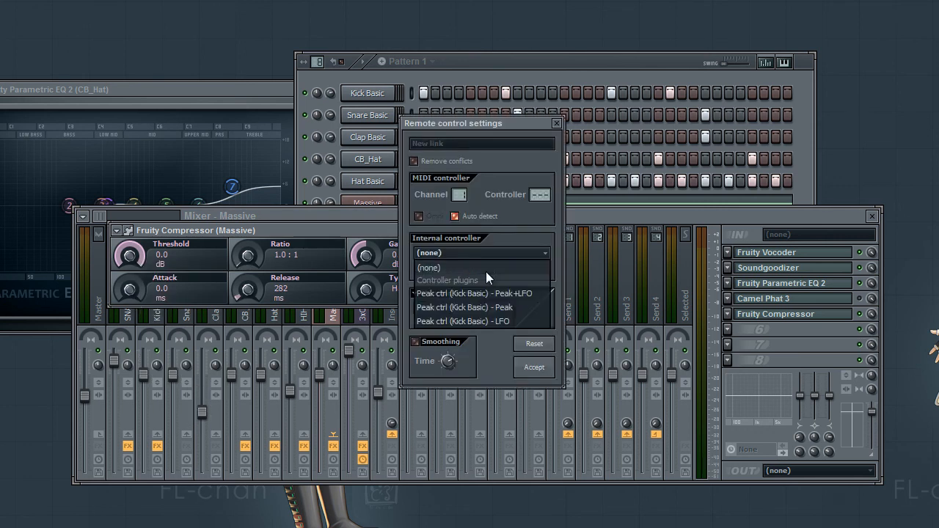
left_click(464, 308)
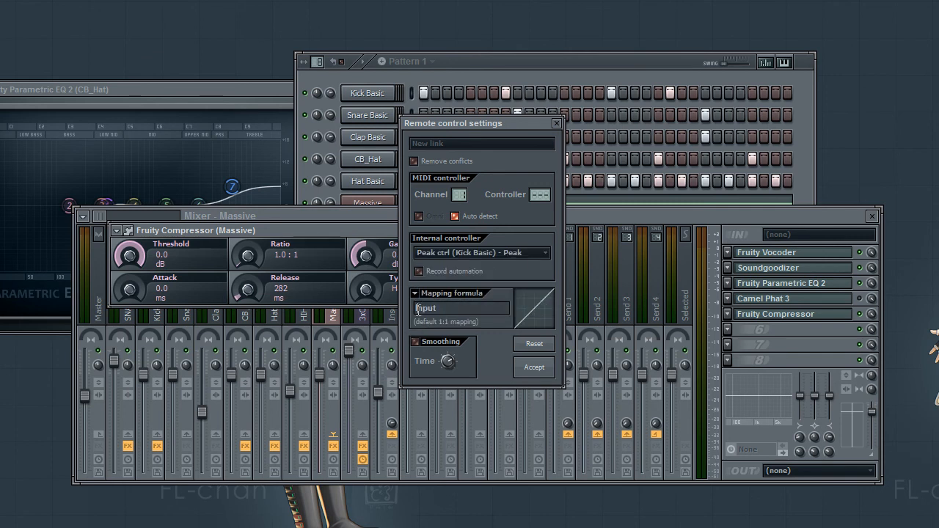
left_click(535, 367)
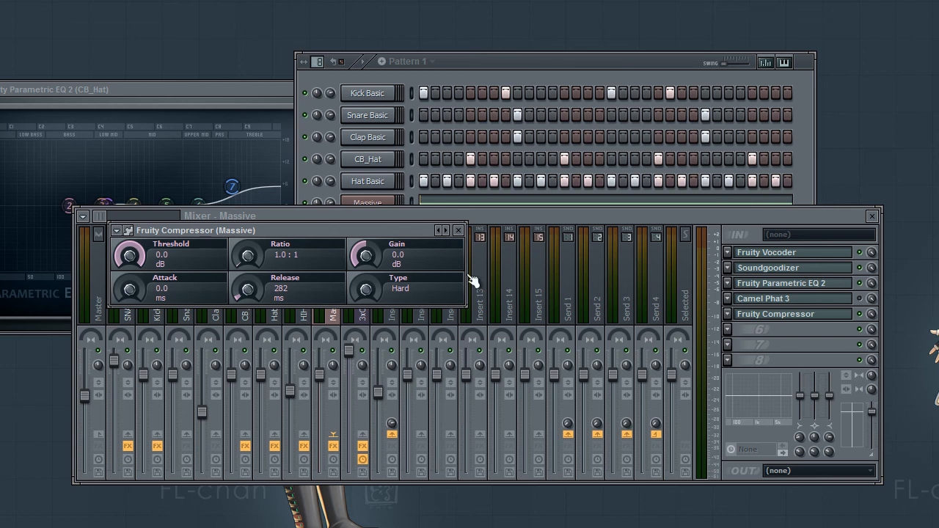
Step: Play the full pattern, move the step sequencer up and across from the mixer, and select the Master track
left_click(543, 78)
key("space")
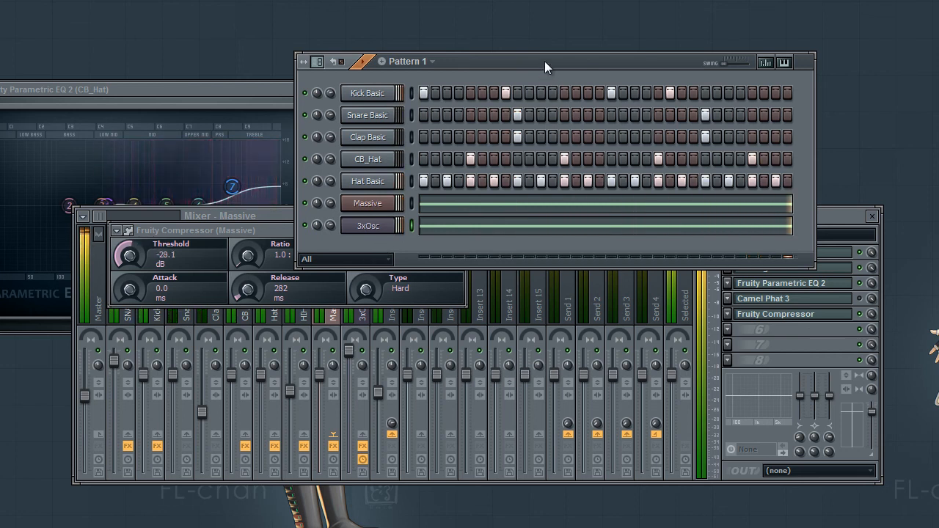
left_click_drag(543, 62, 571, 35)
left_click(94, 417)
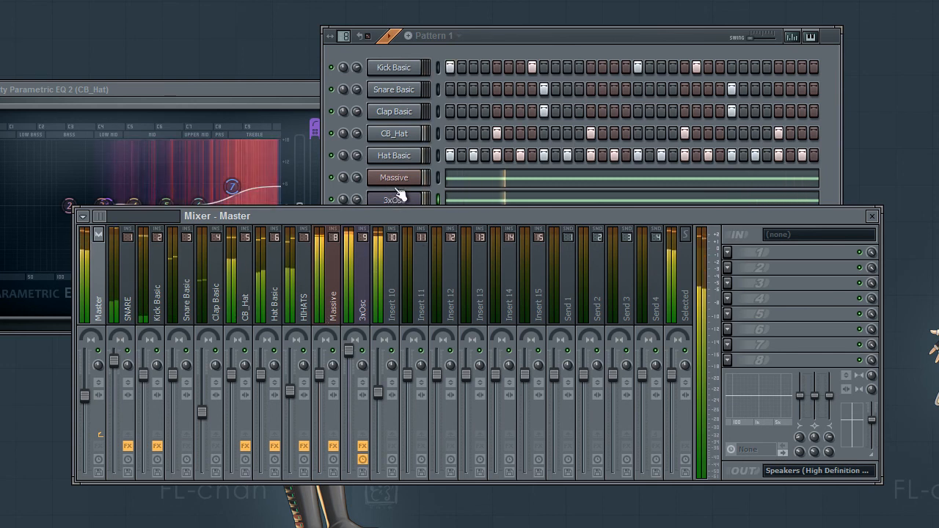
Step: Adjust the mix and band levels in the Massive track's Fruity Vocoder, close it, and raise the Massive fader slightly
left_click(334, 294)
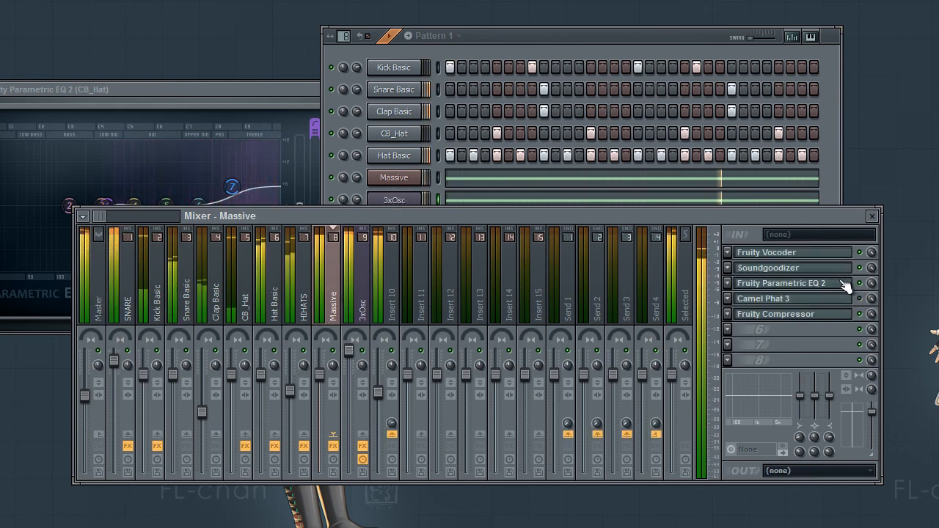
left_click(822, 254)
left_click_drag(549, 410, 549, 435)
left_click_drag(534, 388, 538, 338)
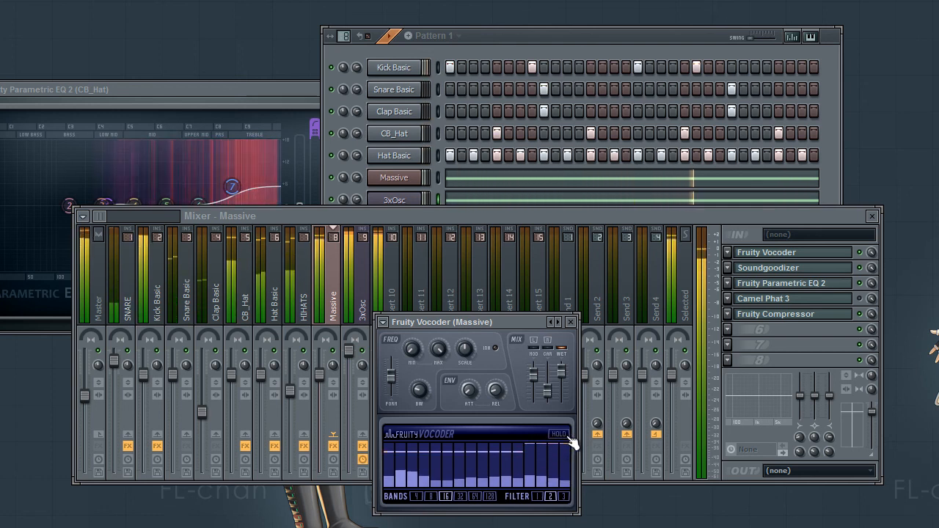
left_click_drag(407, 457, 412, 458)
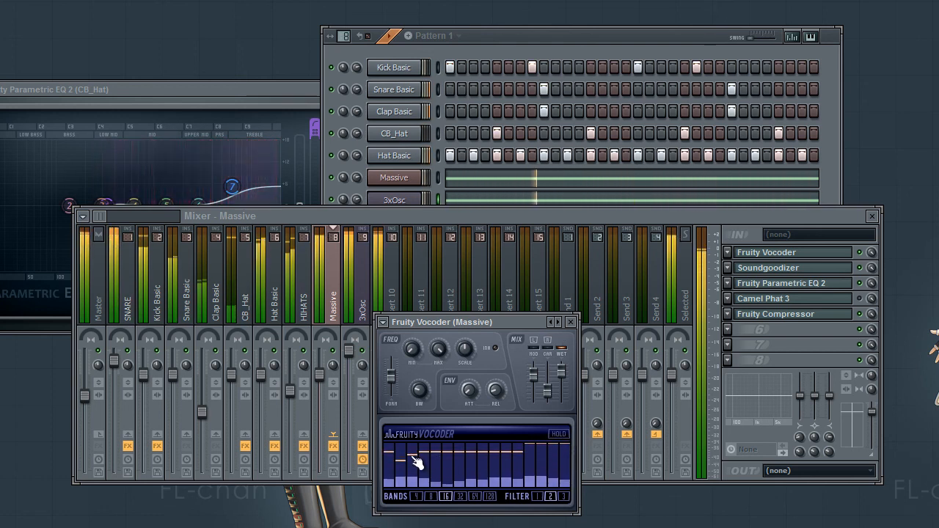
left_click(571, 322)
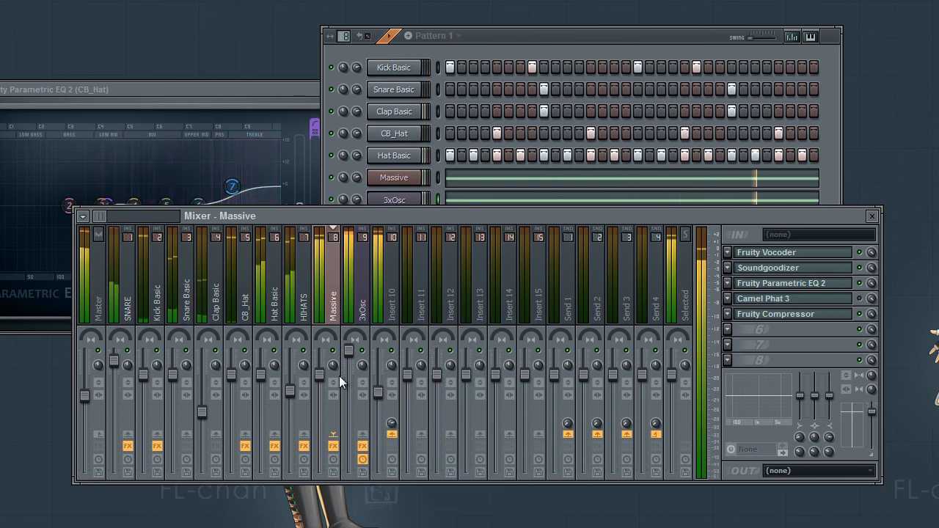
Step: Add Fruity Parametric EQ 2 to the Master's first slot, pull its main level fully down, and reset the Master fader
left_click(94, 302)
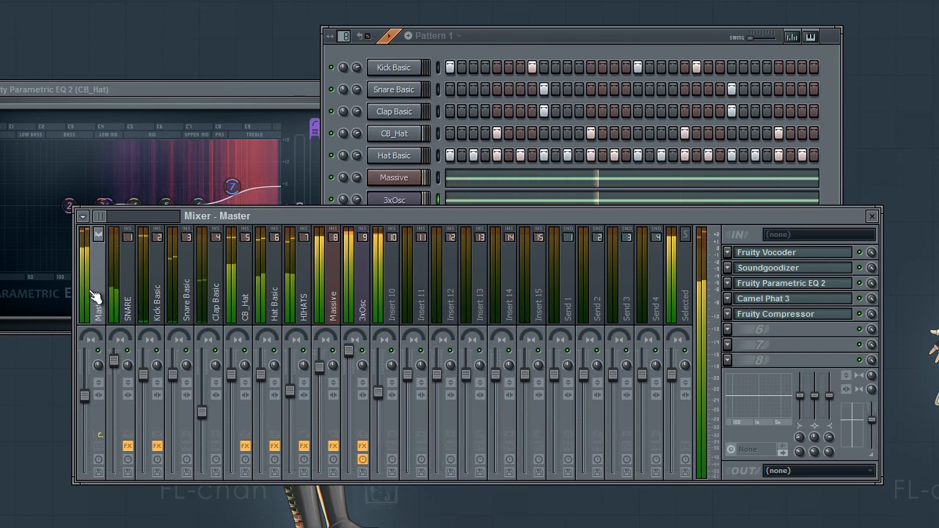
left_click(727, 252)
left_click(867, 480)
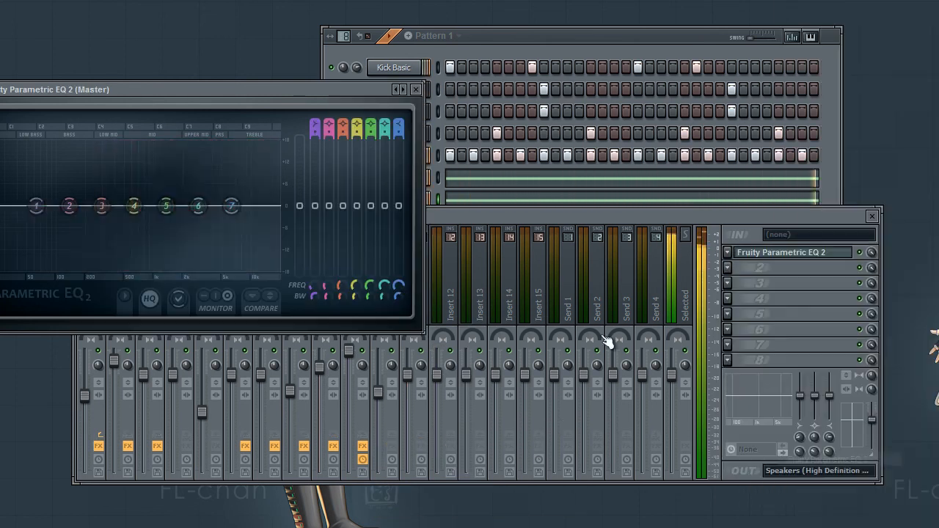
right_click(93, 392)
left_click(118, 400)
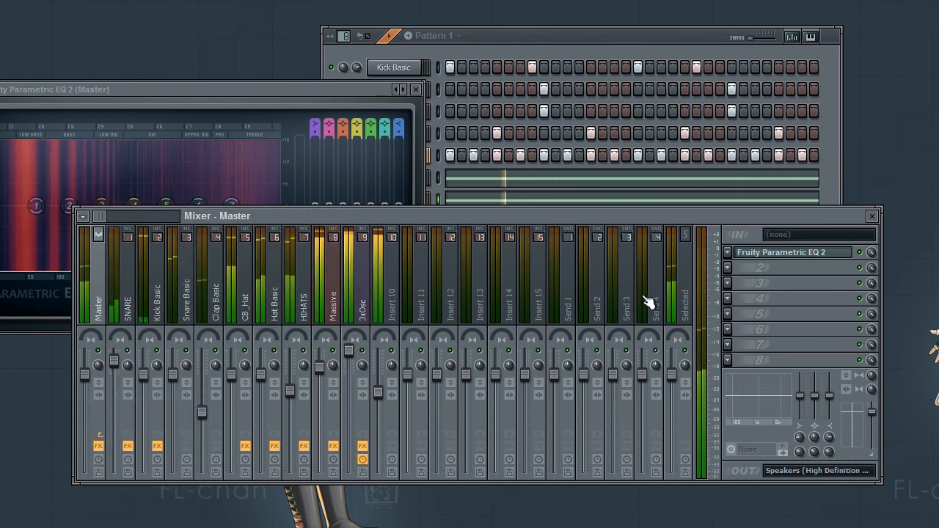
Step: Add iZotope Ozone 5 to the Master's second slot, dismiss its Preset Manager, and enable the Maximizer
left_click(728, 269)
mouse_move(748, 284)
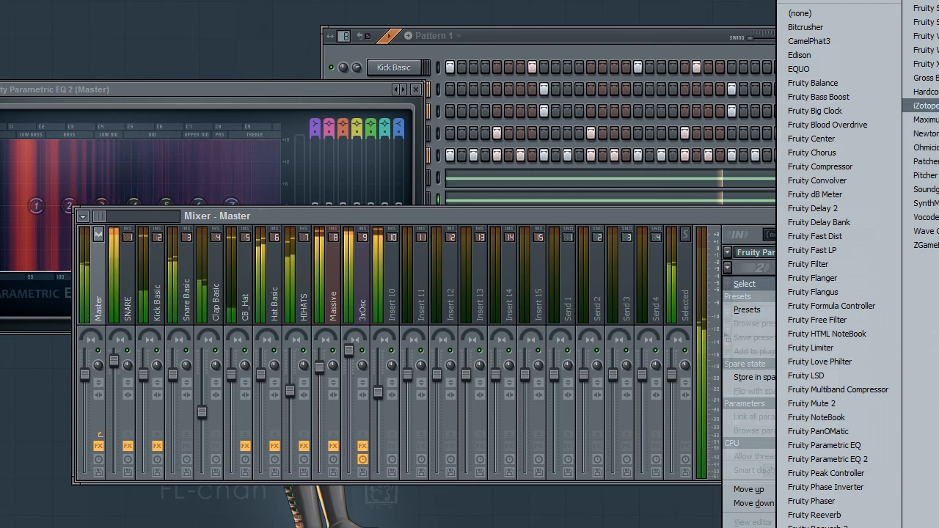
left_click(925, 107)
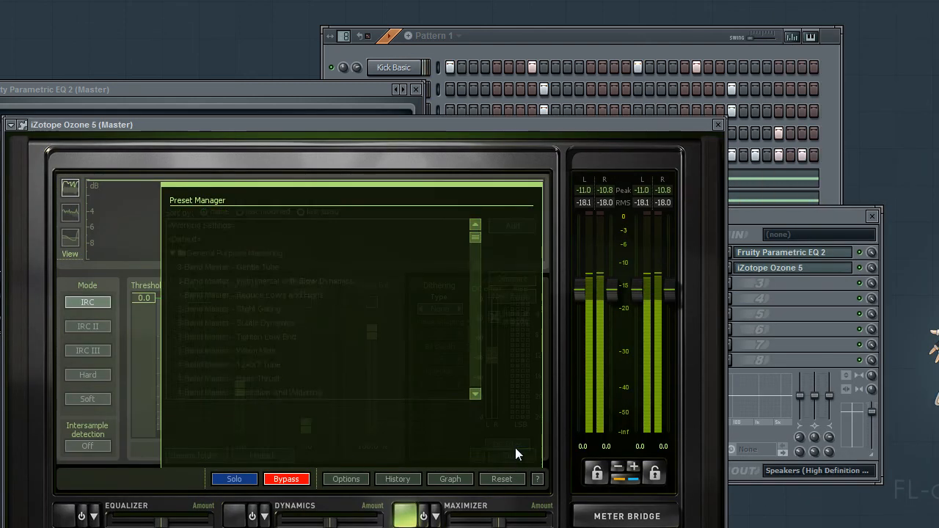
left_click(514, 454)
left_click_drag(568, 129, 701, 18)
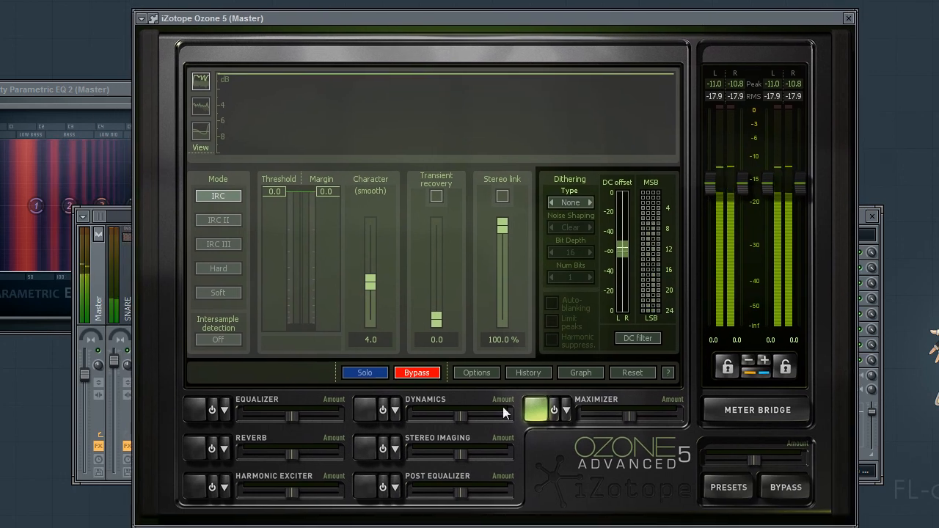
left_click(555, 411)
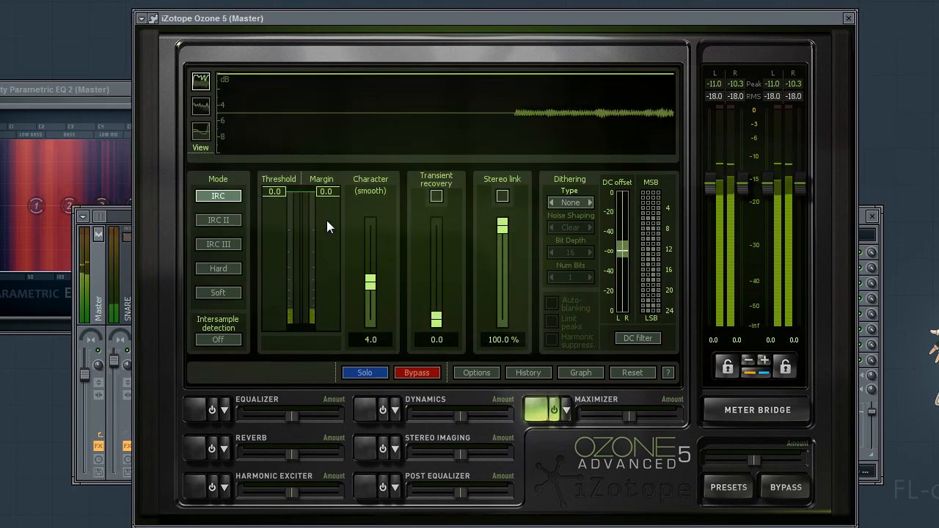
Step: Raise the main level of the Master's Fruity Parametric EQ 2 to a little below 0 dB
left_click(878, 225)
left_click(782, 253)
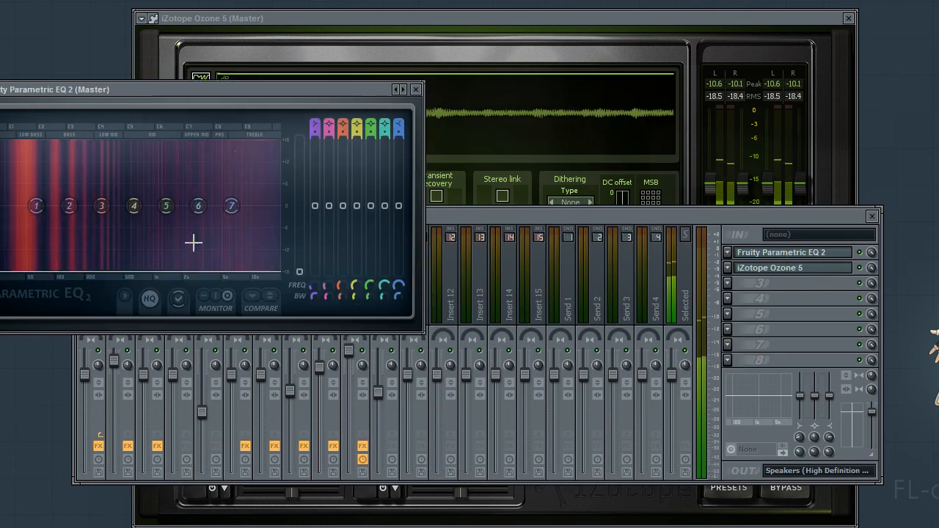
Step: Lower Ozone 5's input gain to -3.9 dB, set the Maximizer threshold to -5.0 and margin to -0.1, and close the plugin
left_click(796, 267)
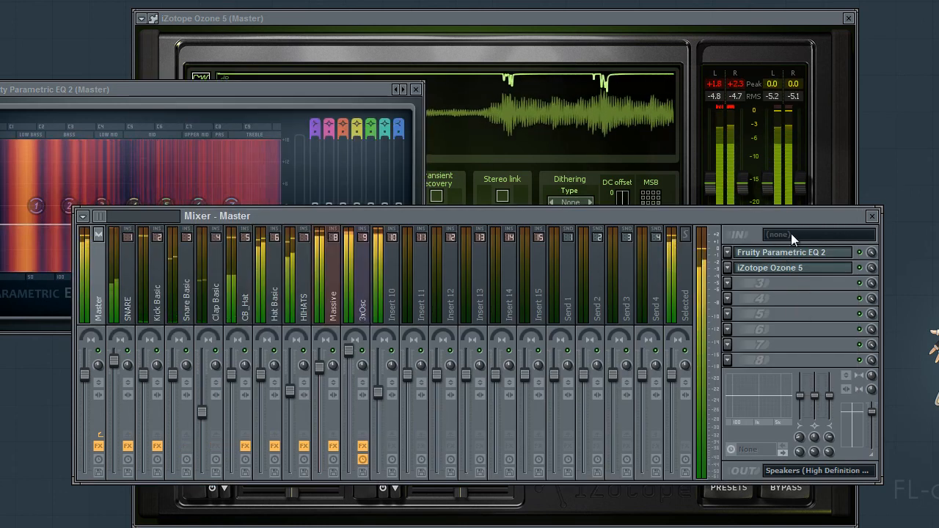
left_click_drag(745, 239, 745, 217)
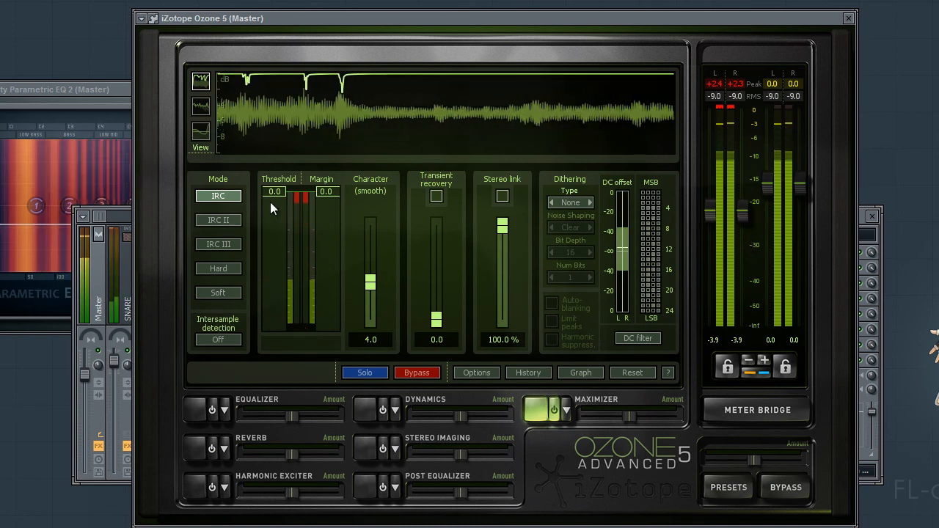
left_click_drag(278, 192, 281, 261)
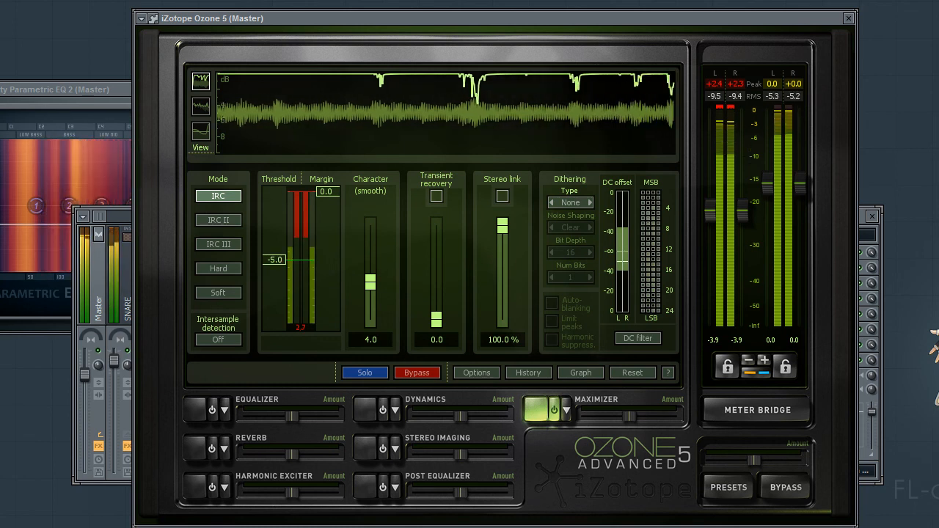
key("space")
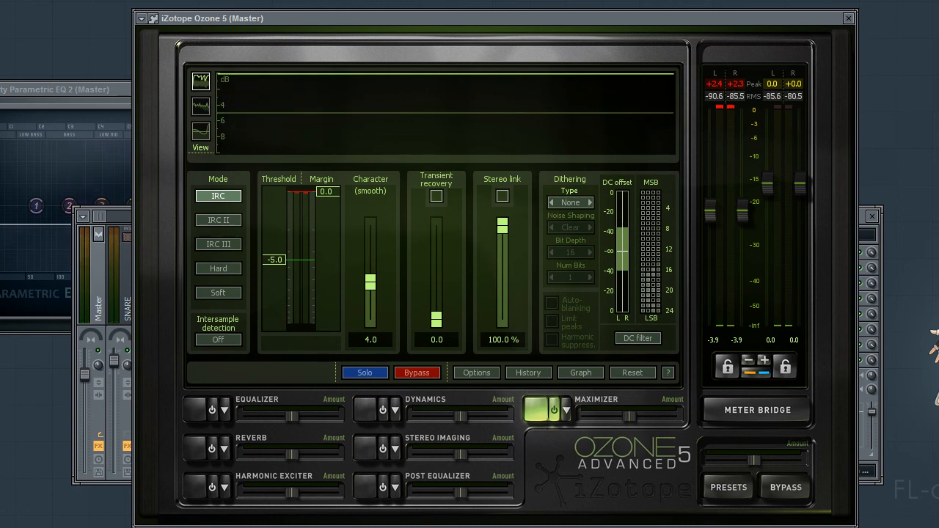
key("space")
left_click_drag(328, 191, 330, 194)
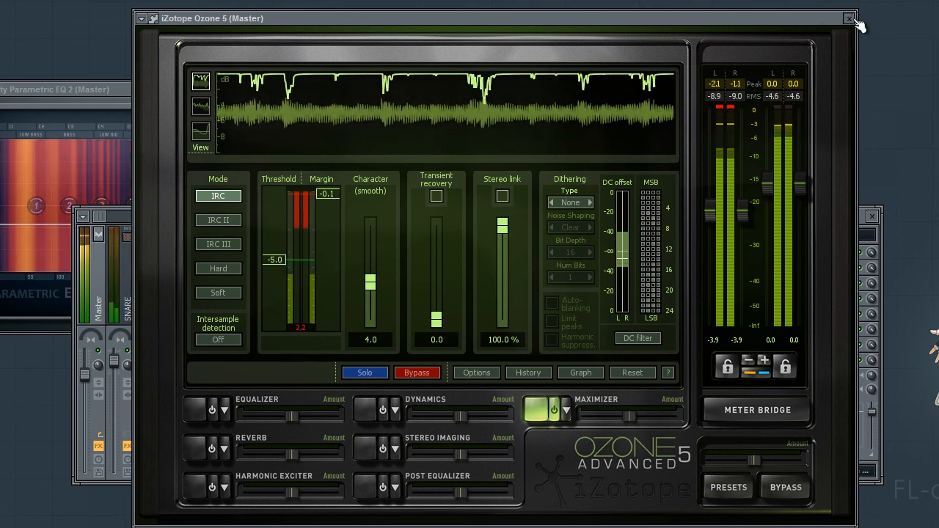
left_click(849, 18)
Step: Raise the SNARE and Kick Basic faders slightly, bring the step sequencer to the front, and stop playback
left_click(116, 358)
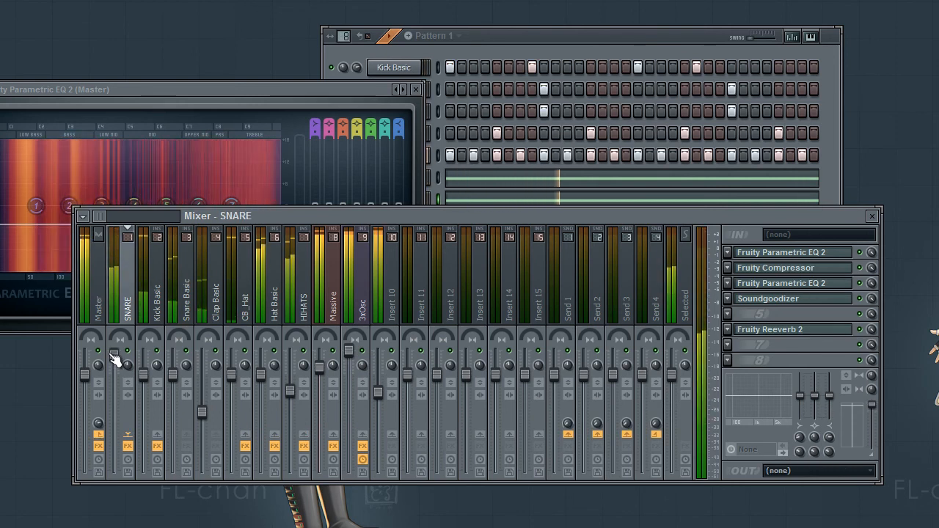
left_click(83, 310)
left_click(147, 371)
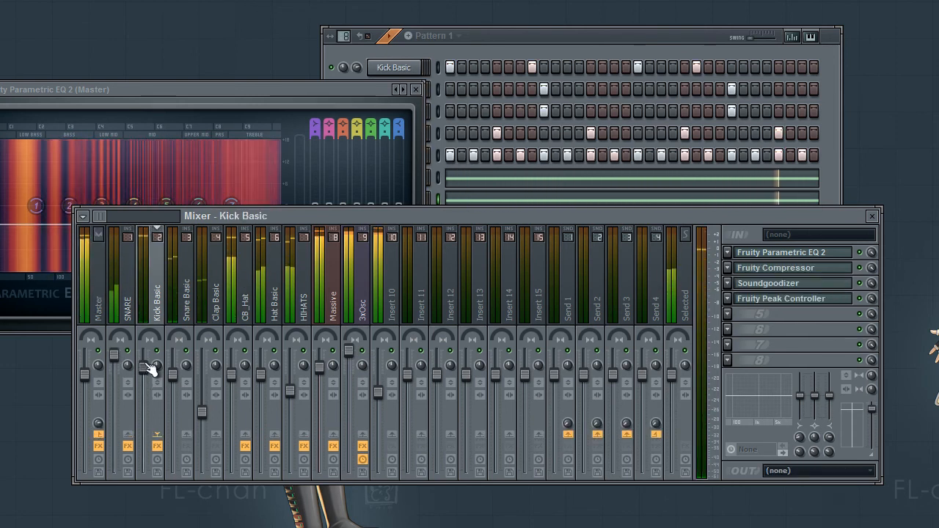
left_click(617, 45)
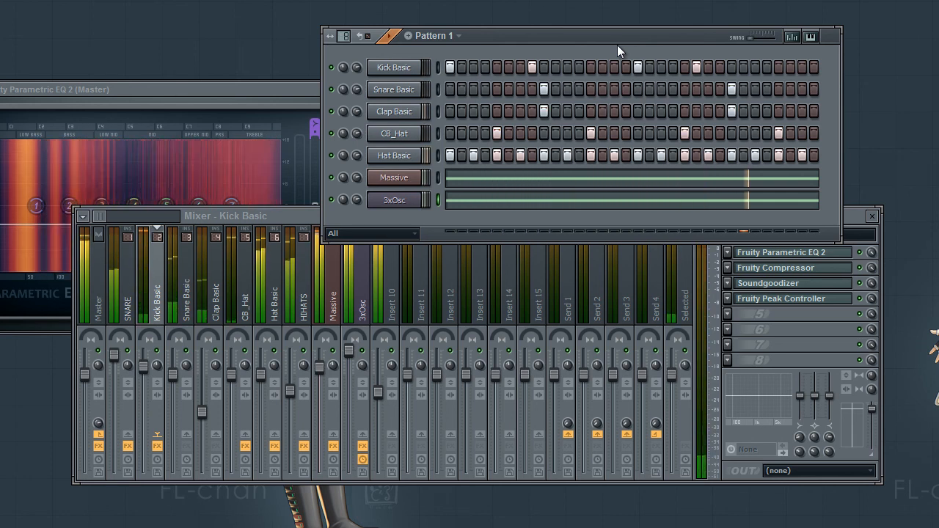
key("space")
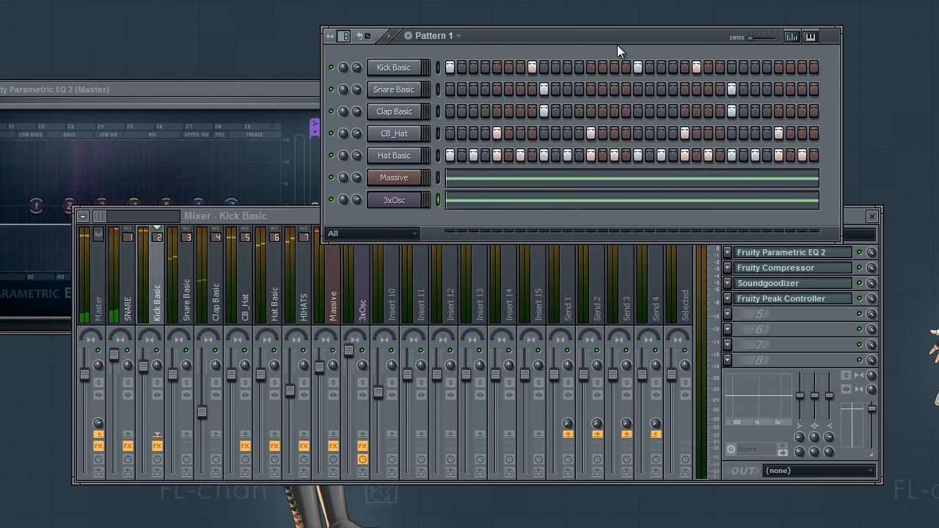